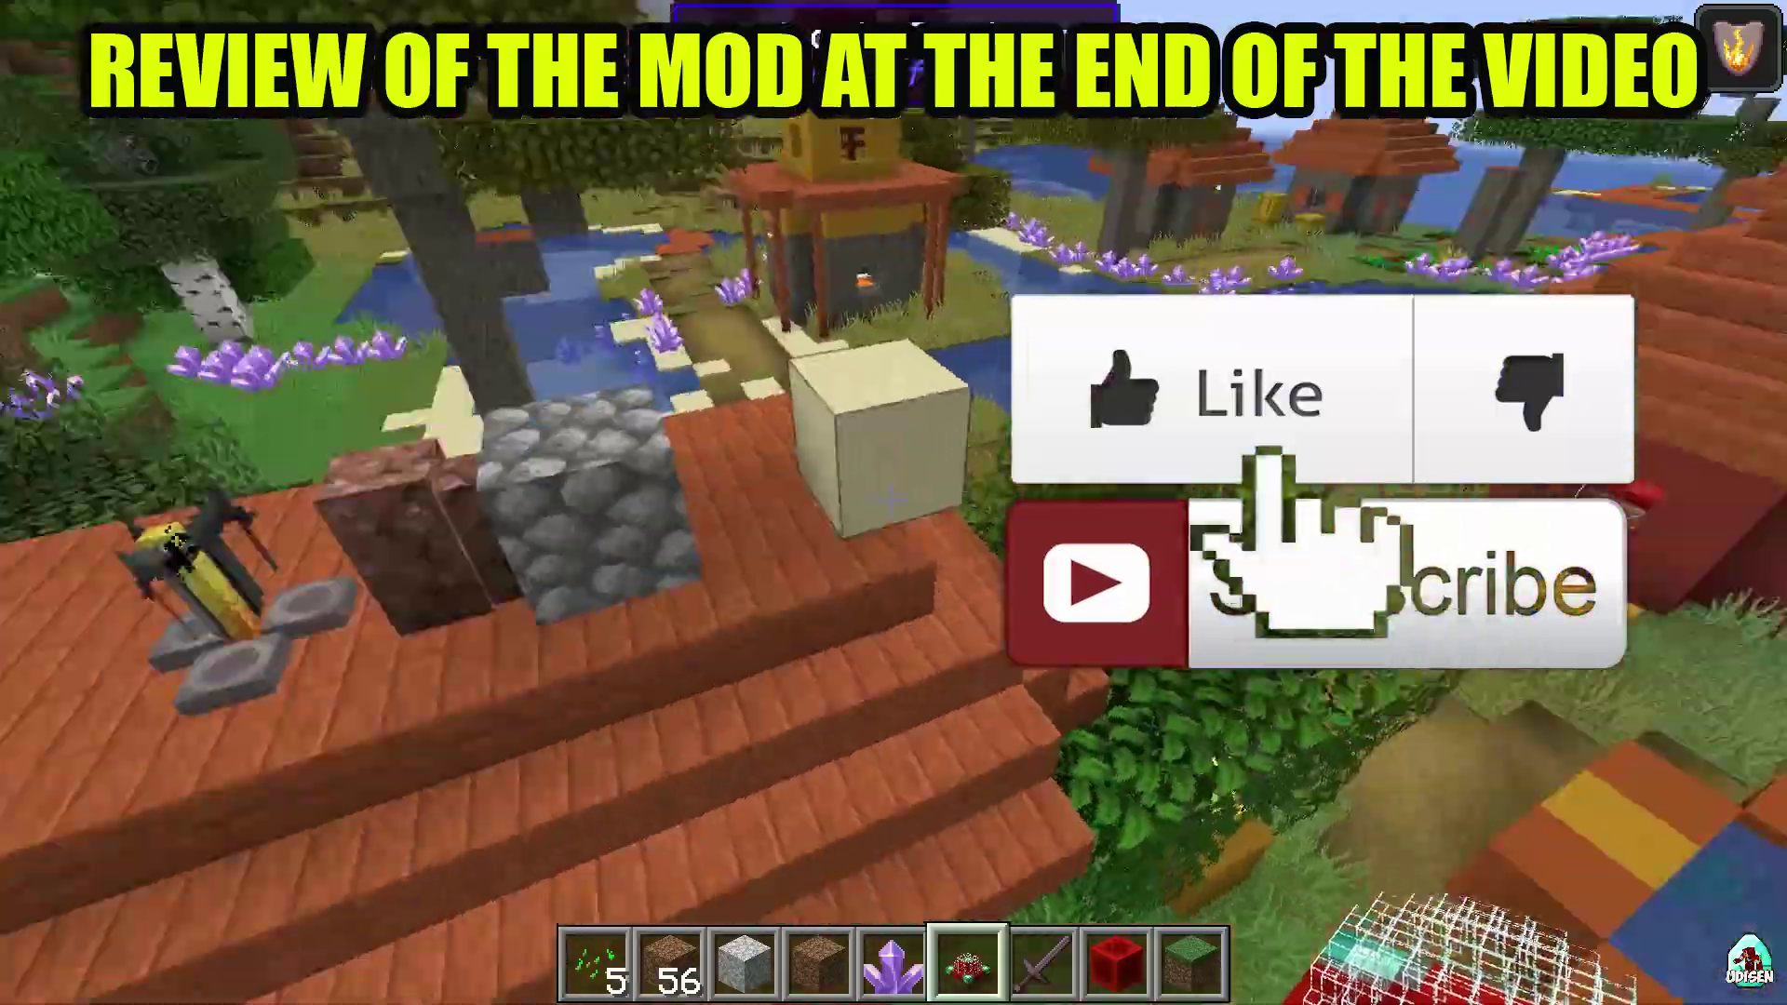
{"action": "right_click", "coordinate": [891, 500]}
{"action": "right_click", "coordinate": [891, 500]}
{"action": "right_click", "coordinate": [891, 500]}
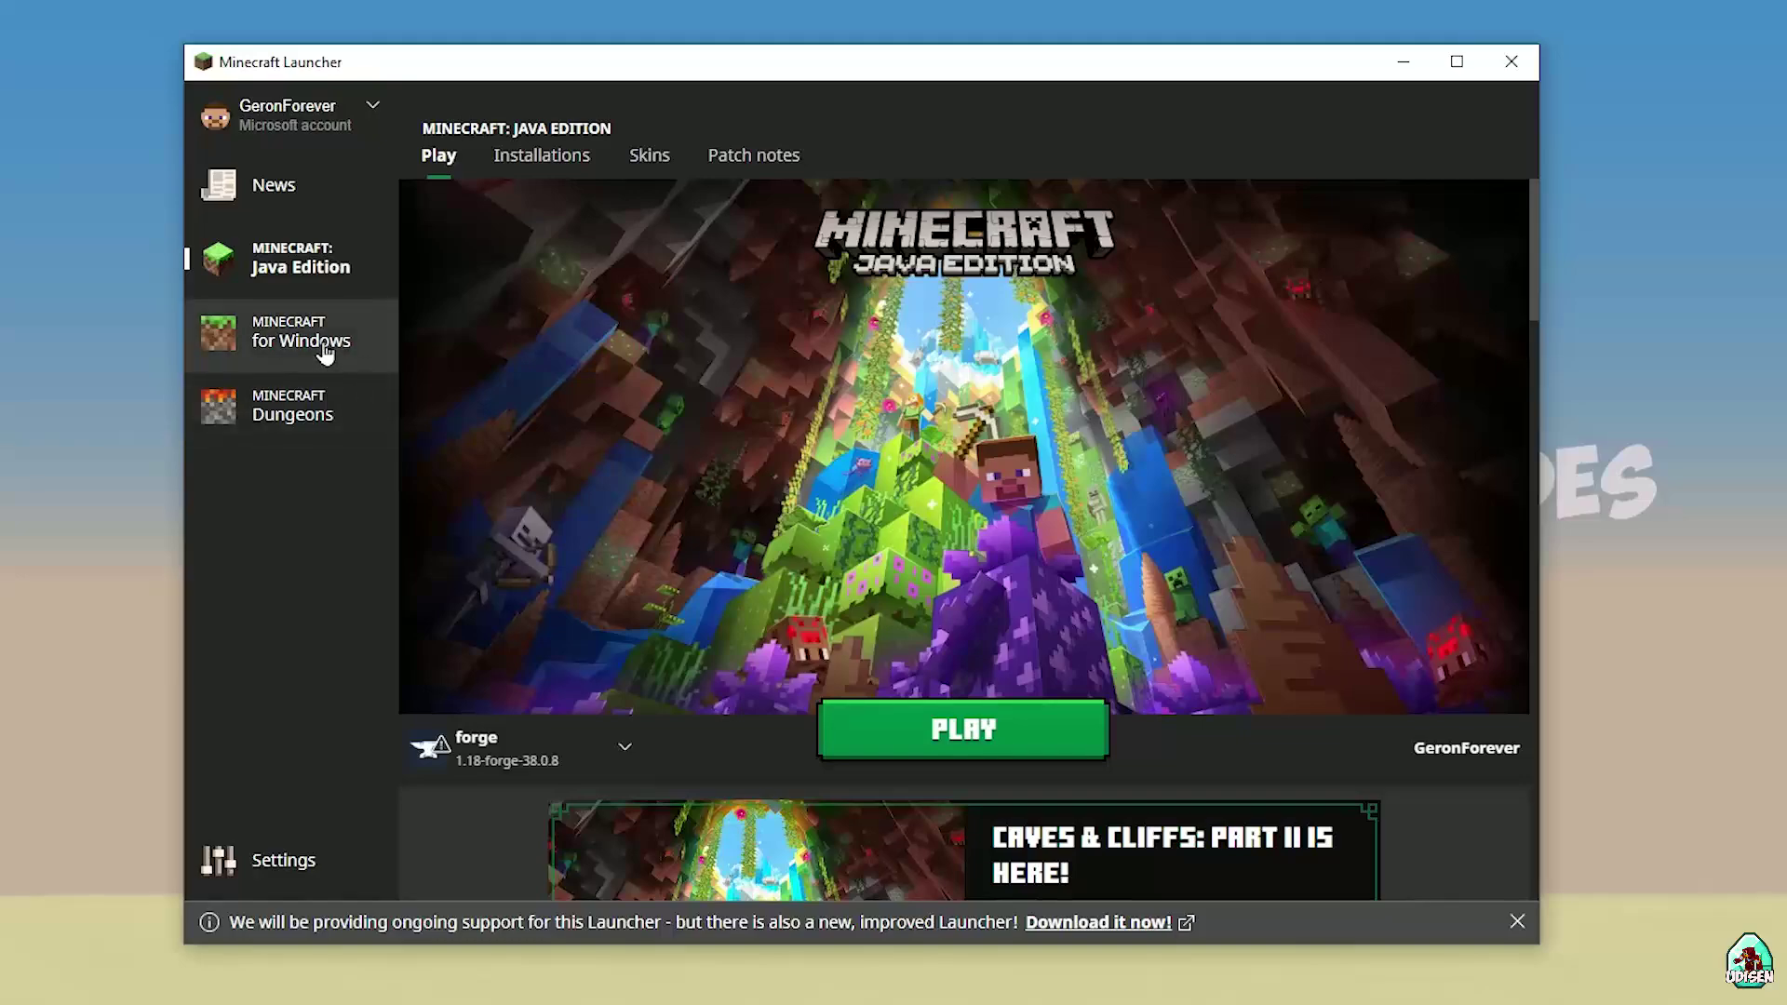
Show the Java Edition installations list after a look at the News page
{"action": "left_click", "coordinate": [287, 195]}
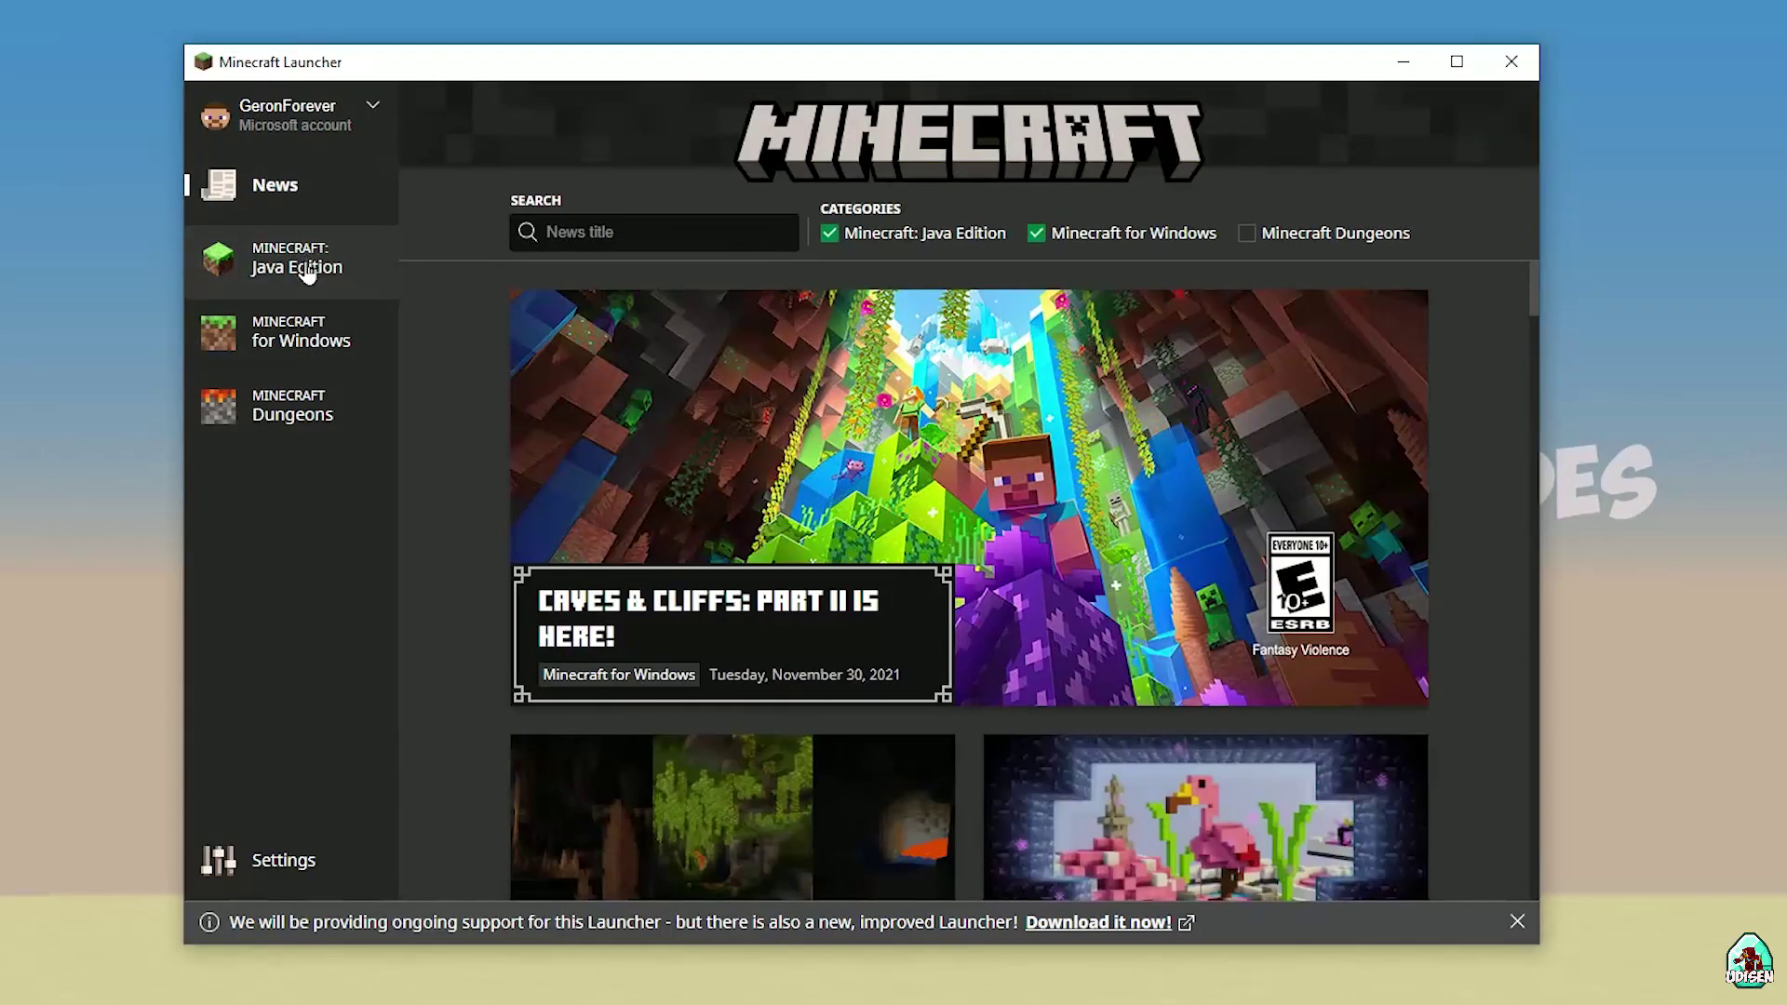
{"action": "left_click", "coordinate": [308, 268]}
{"action": "left_click", "coordinate": [527, 161]}
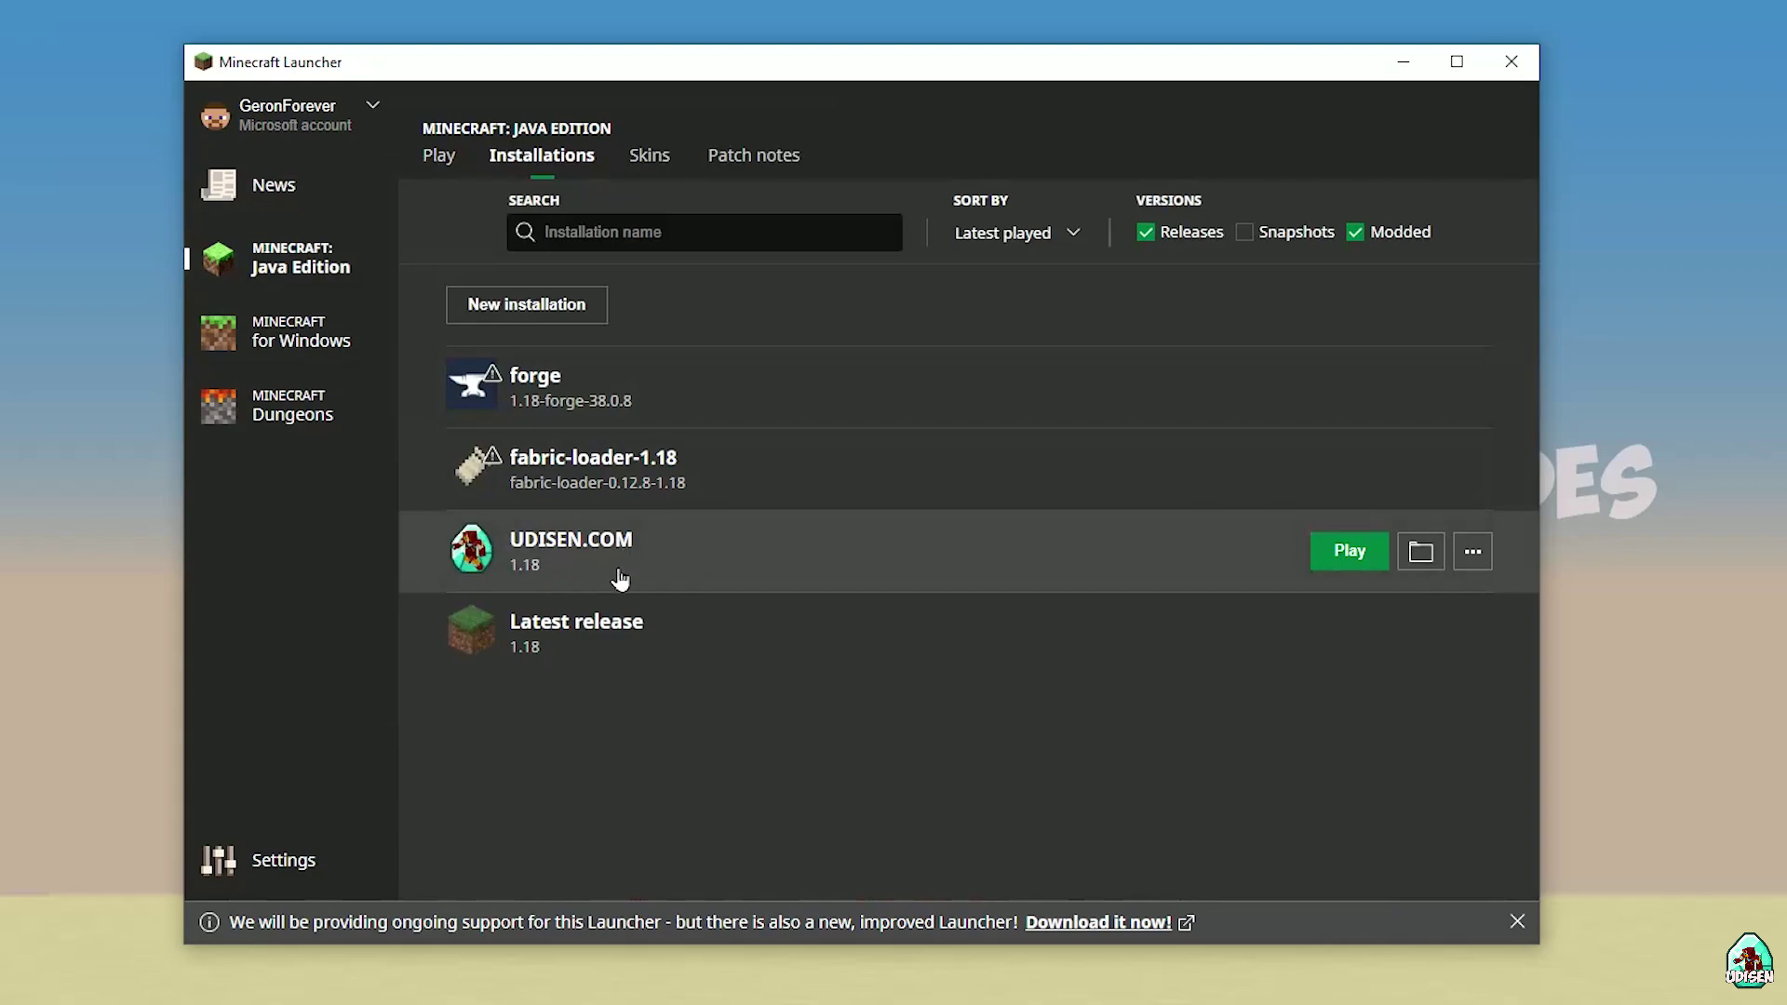
{"action": "left_click", "coordinate": [549, 308]}
{"action": "left_click", "coordinate": [849, 317]}
{"action": "type", "text": "hnghnhgnhgnghnhgn"}
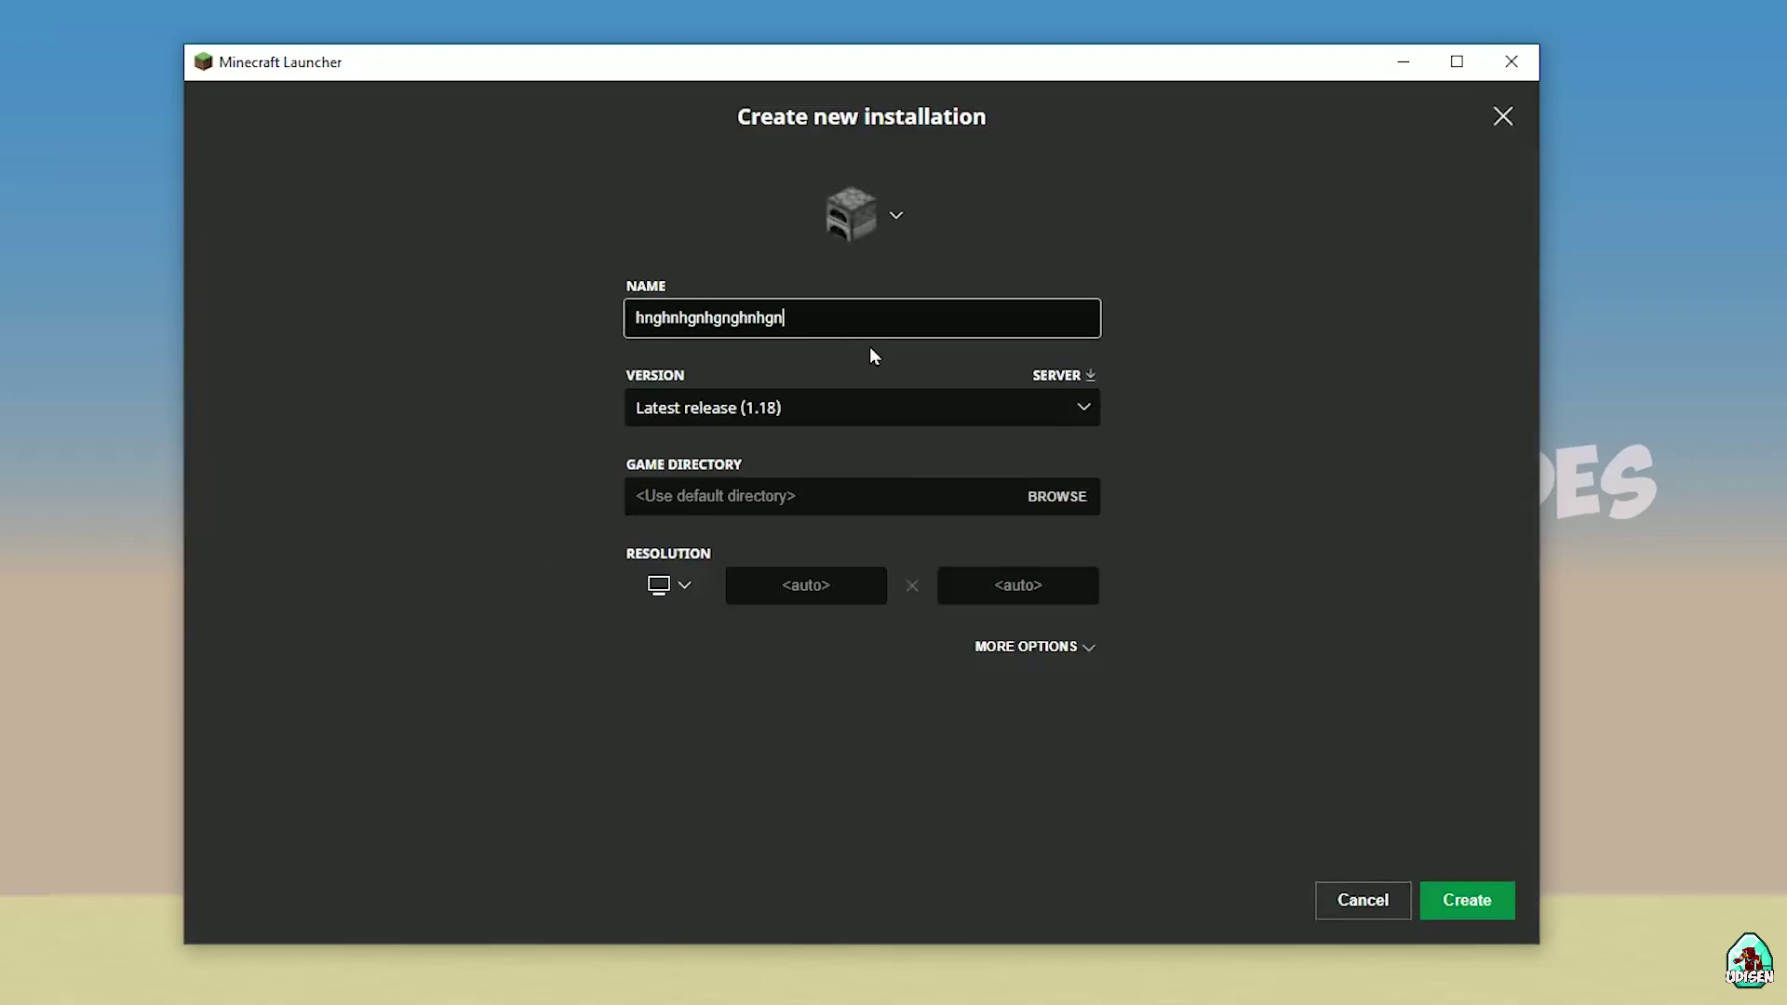
{"action": "left_click", "coordinate": [1361, 903]}
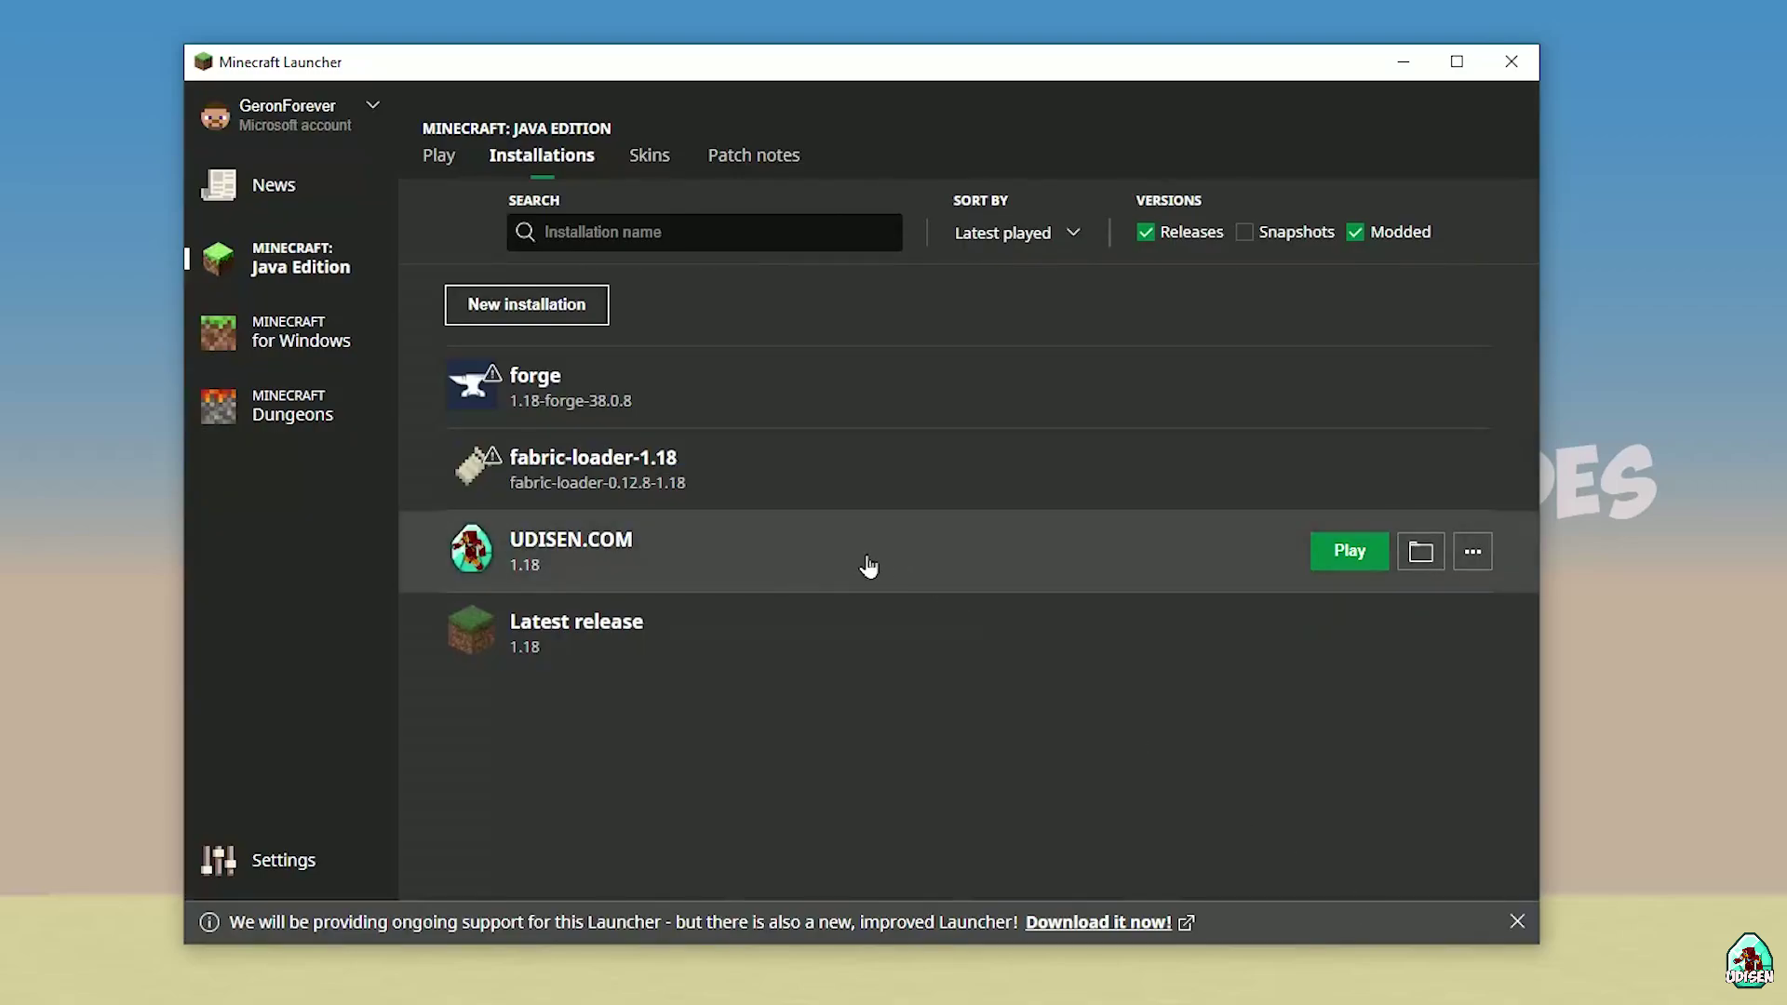
Open the UDISEN.COM installation for editing and look through its available game versions
{"action": "left_click", "coordinate": [867, 562]}
{"action": "left_click", "coordinate": [777, 405]}
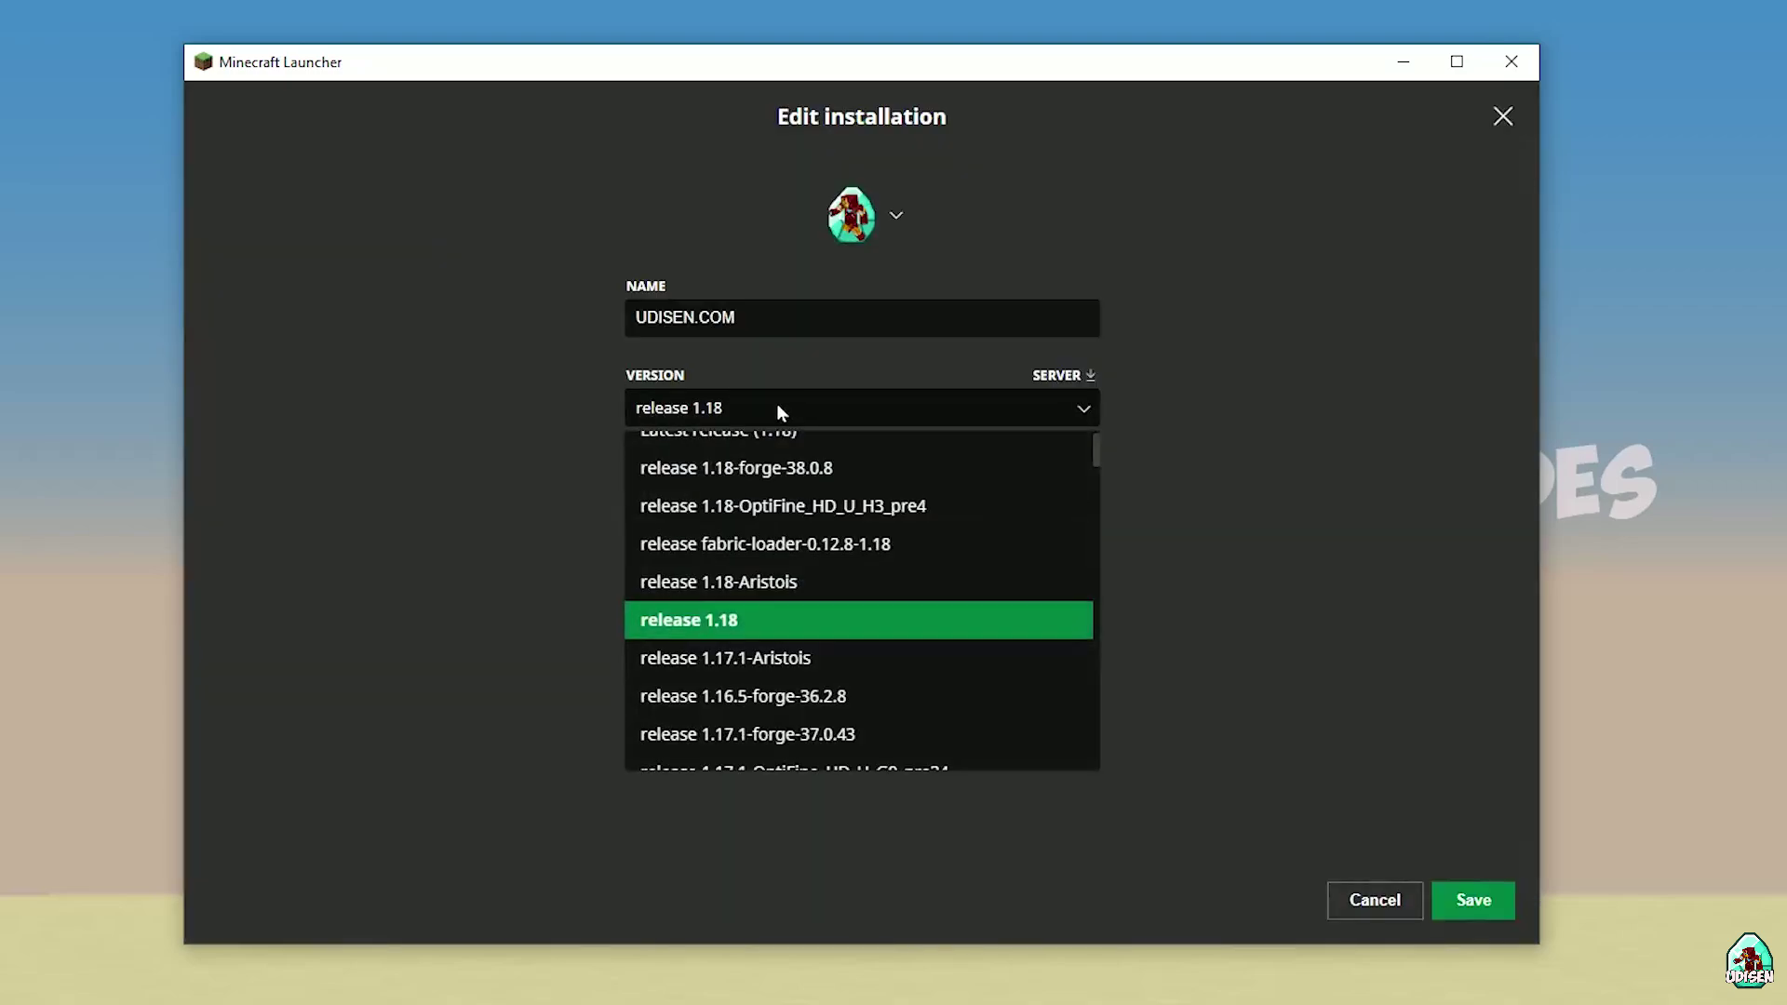
{"action": "left_click", "coordinate": [707, 419]}
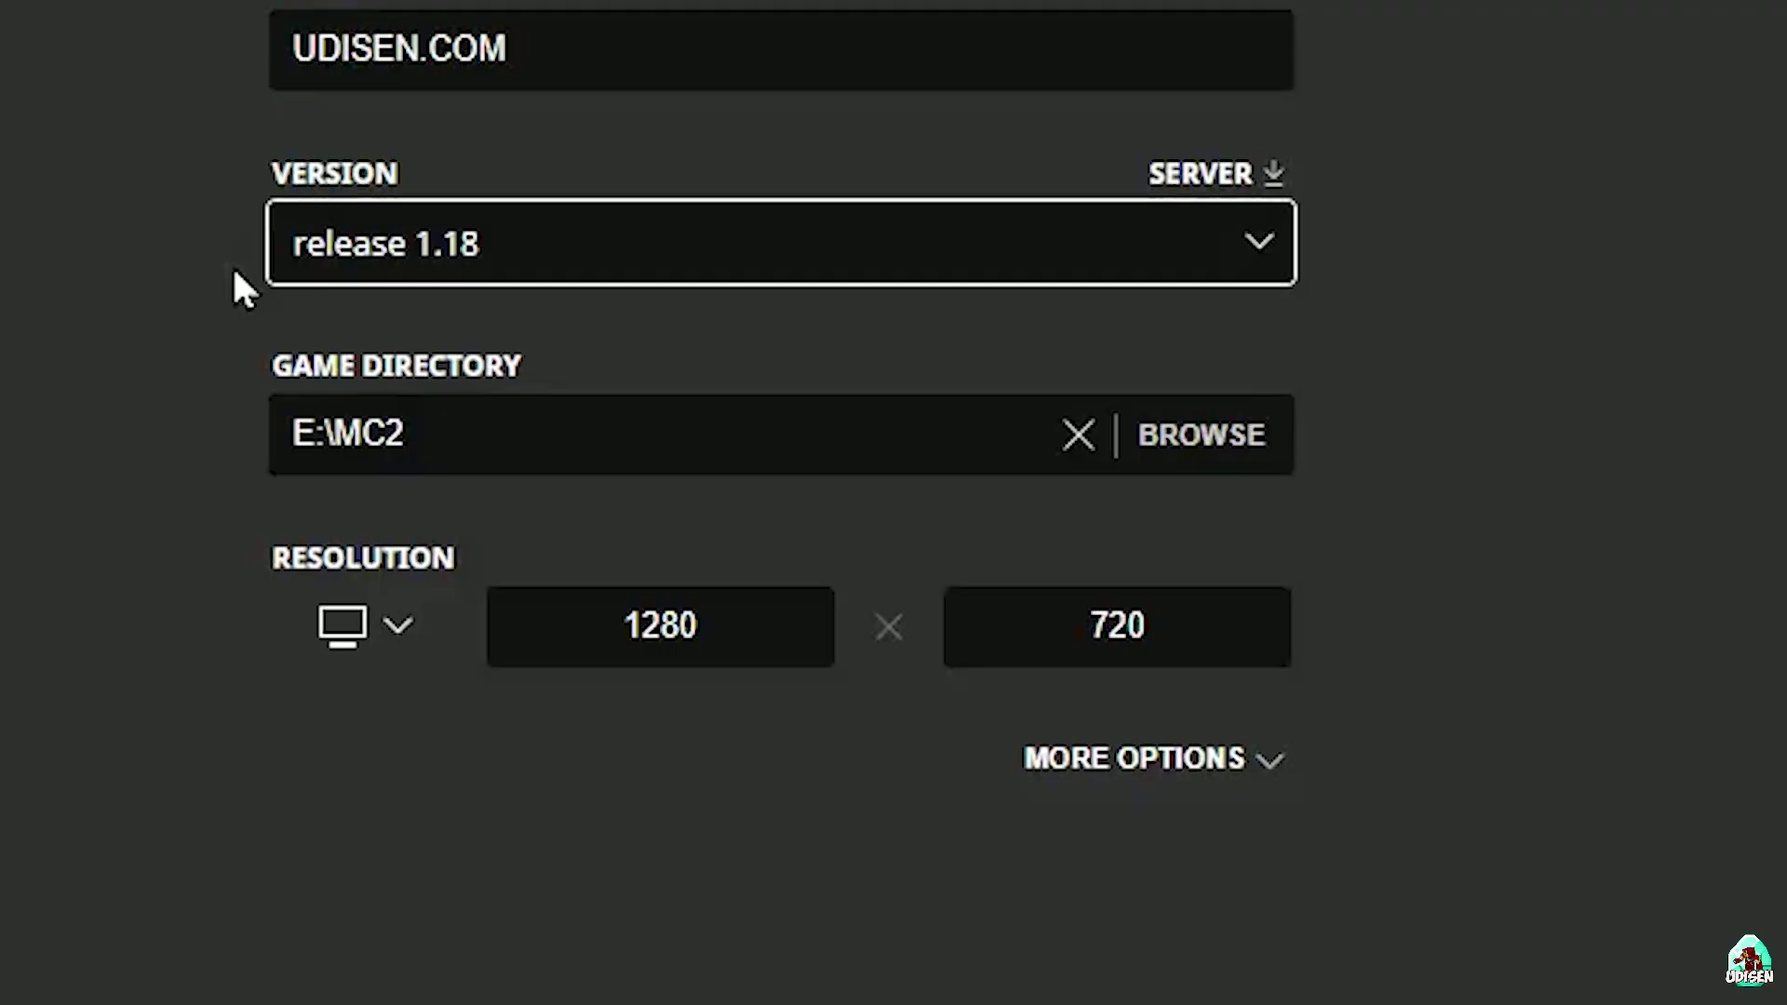
Set the UDISEN.COM installation's version to pending 1.18_experimental-snapshot-4
{"action": "left_click", "coordinate": [490, 271]}
{"action": "left_click", "coordinate": [447, 680]}
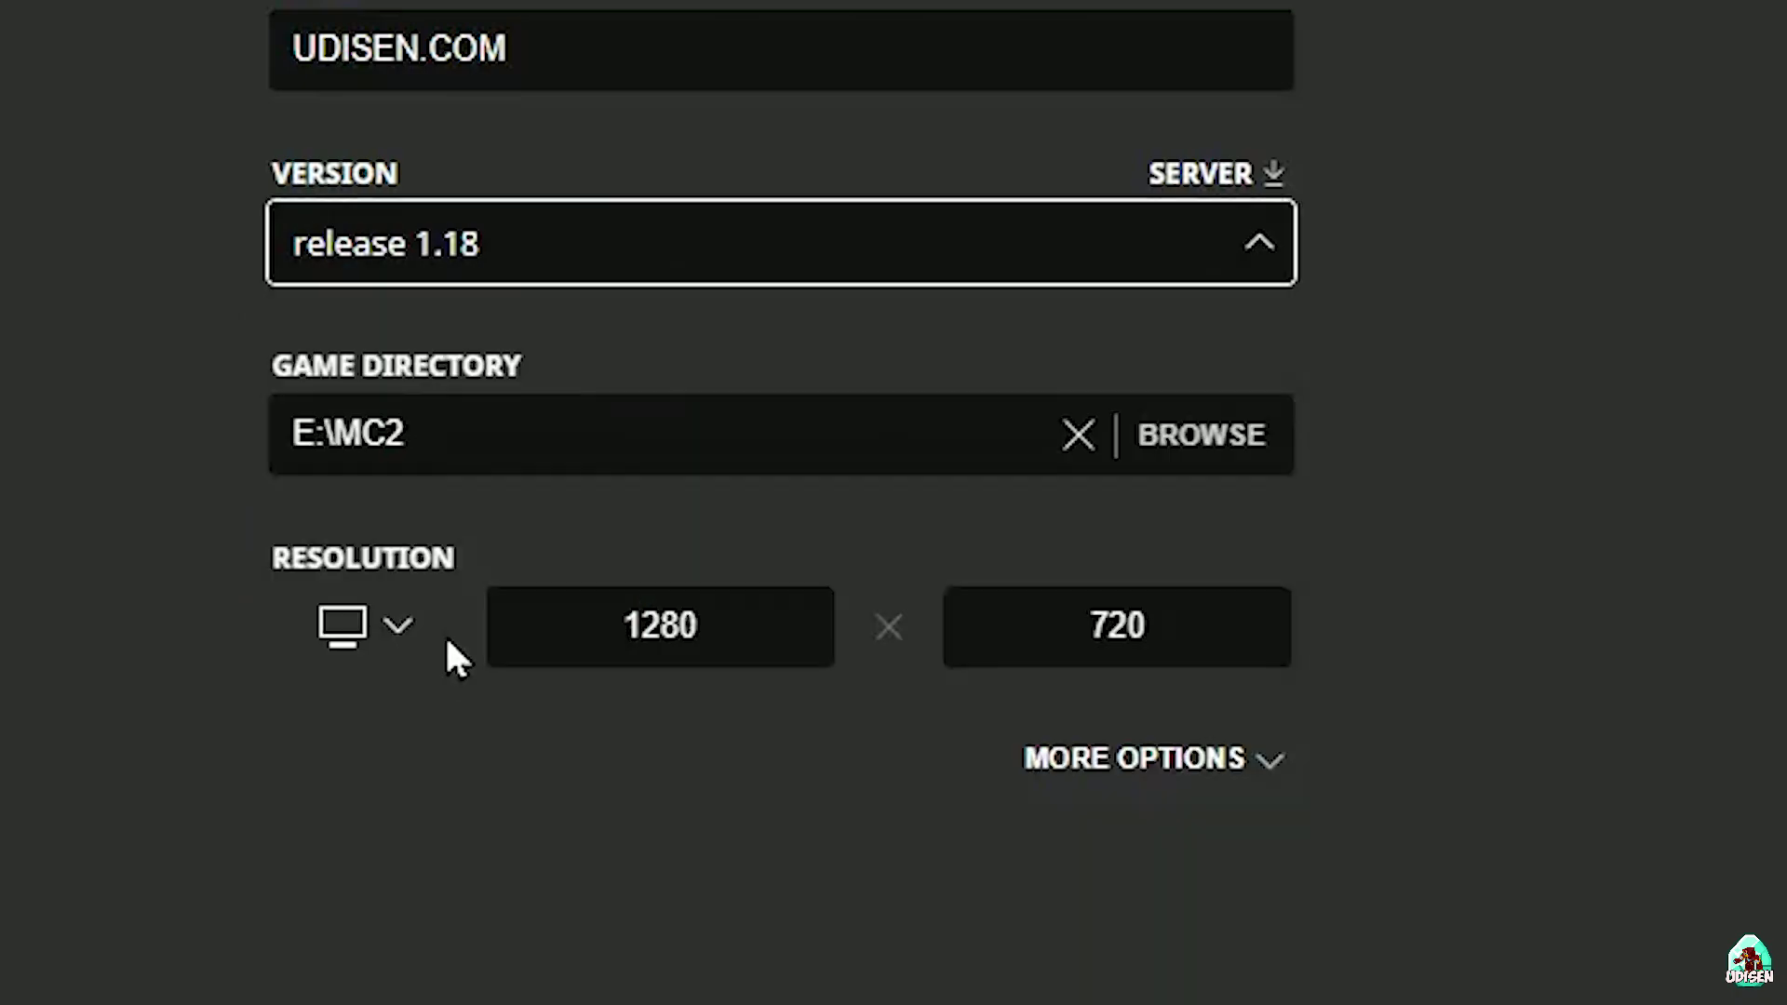
{"action": "left_click", "coordinate": [354, 266]}
{"action": "scroll", "coordinate": [815, 705], "scroll_direction": "down", "scroll_amount": 1}
{"action": "scroll", "coordinate": [813, 705], "scroll_direction": "down", "scroll_amount": 3}
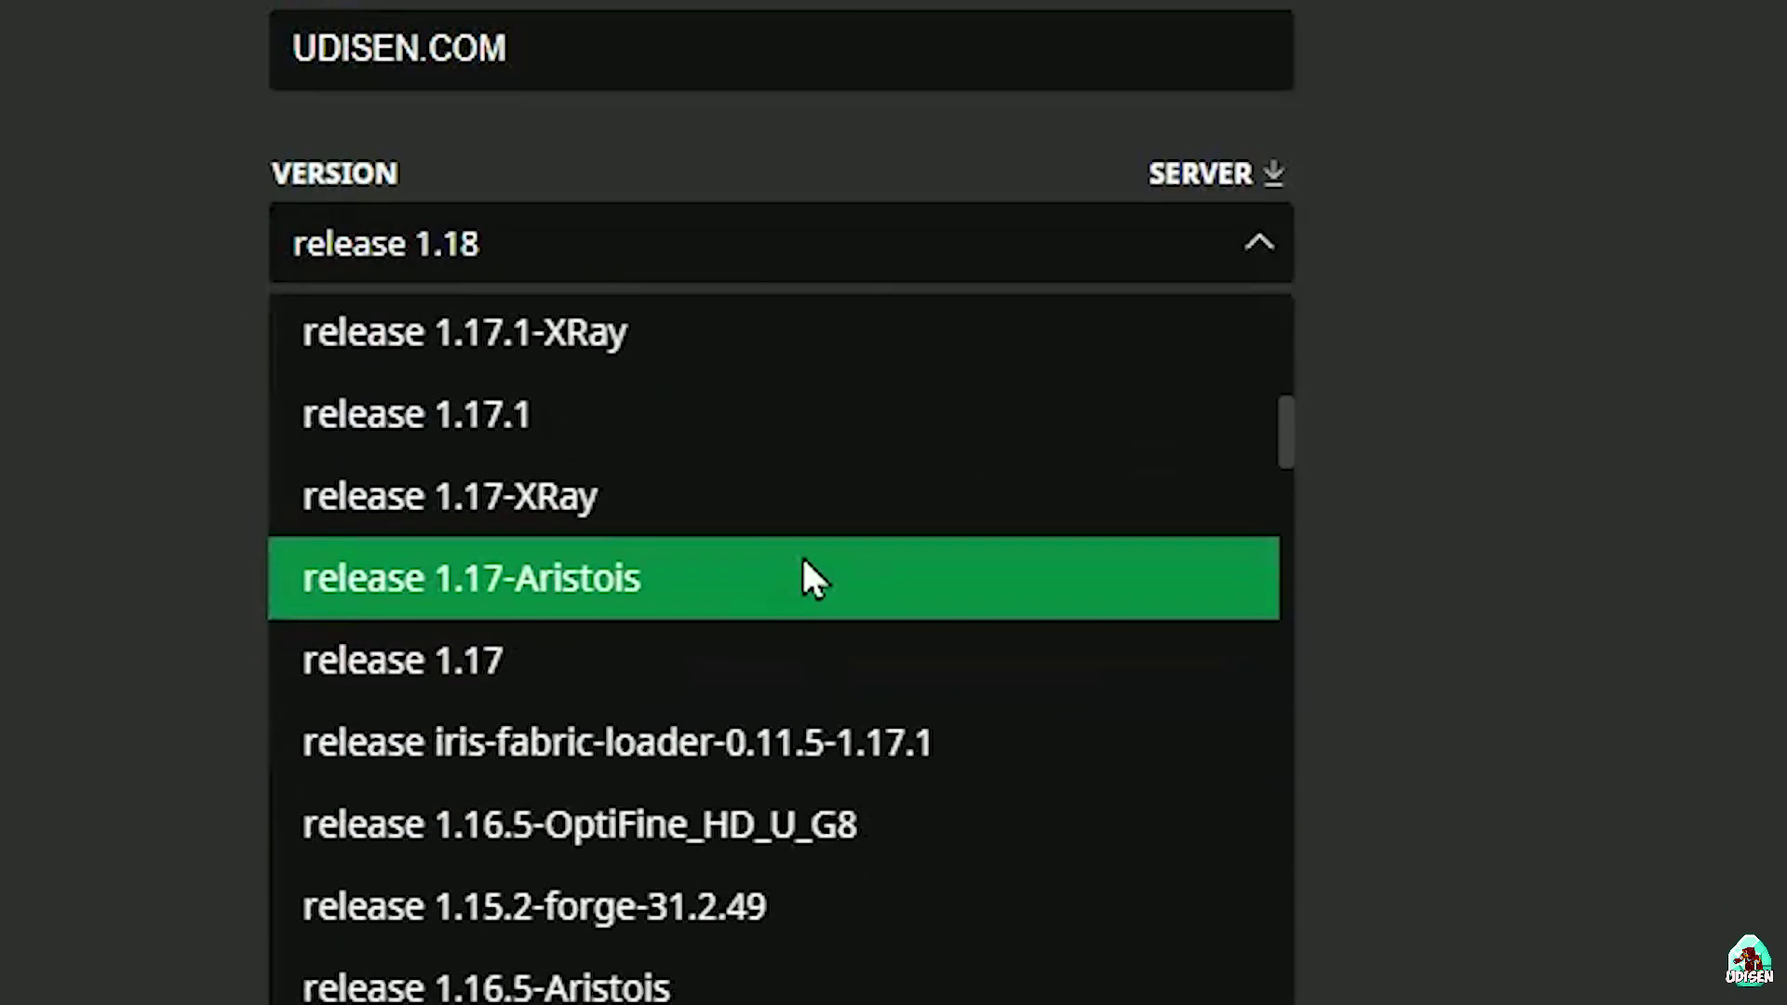
{"action": "scroll", "coordinate": [801, 571], "scroll_direction": "up", "scroll_amount": 1}
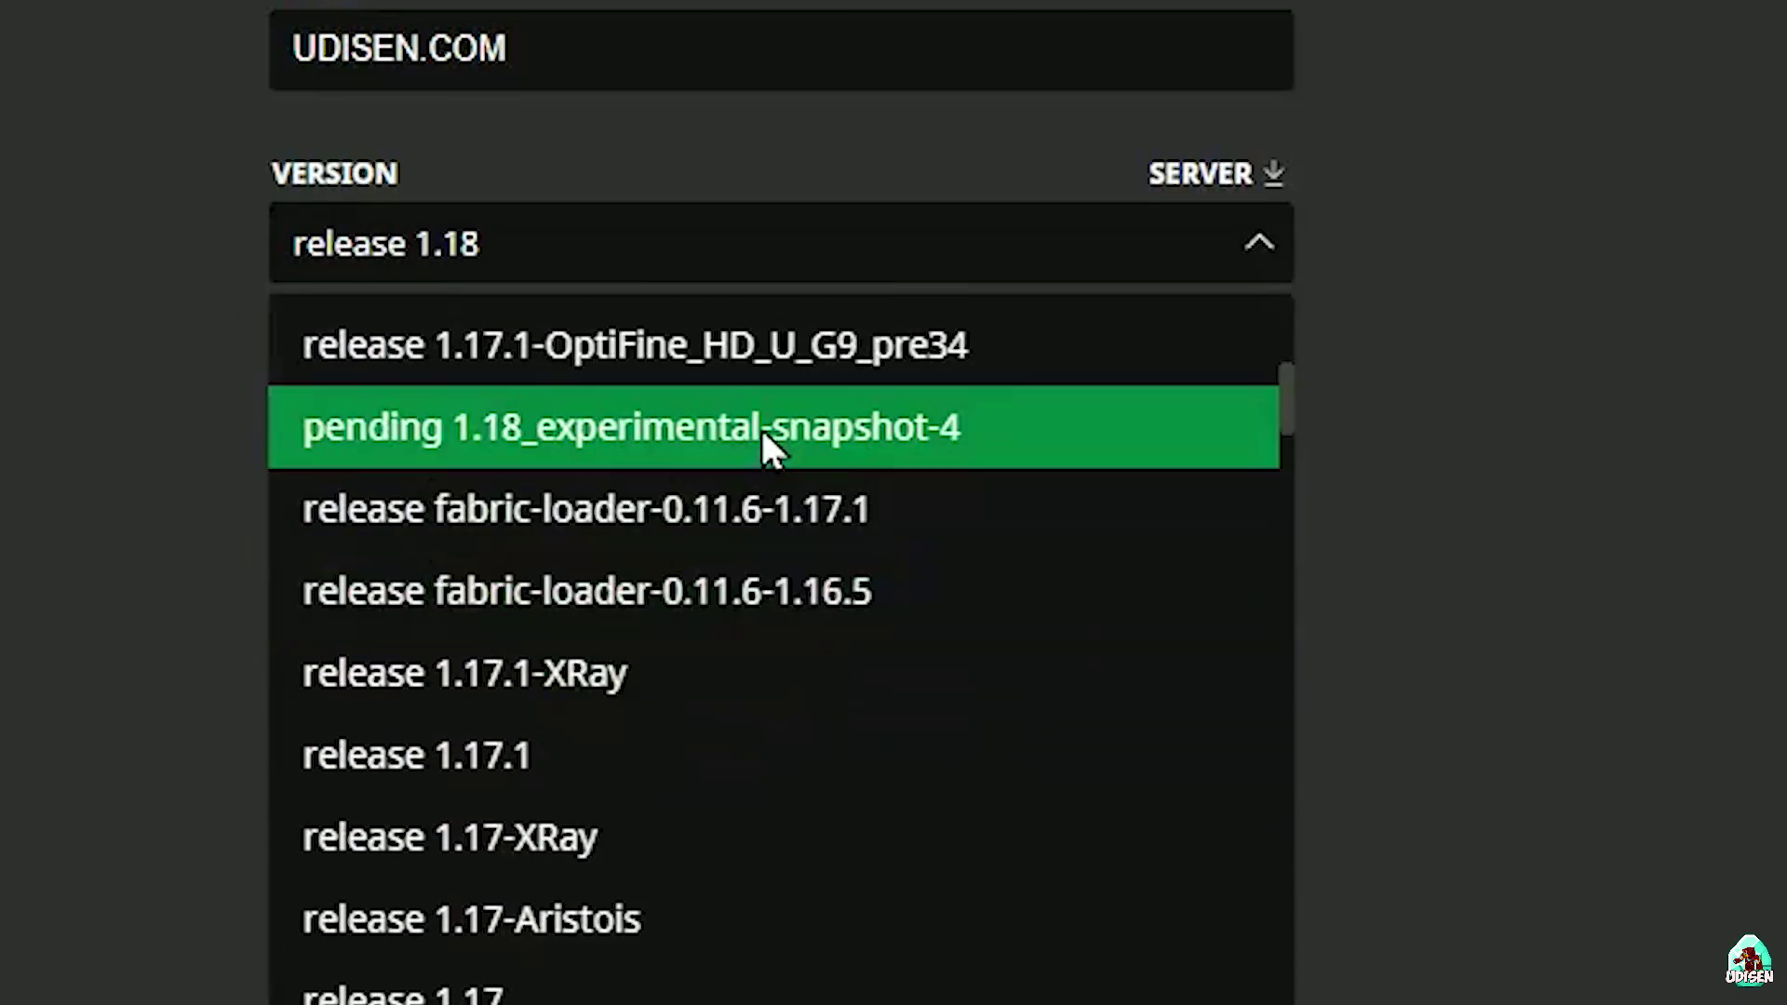
{"action": "left_click", "coordinate": [761, 428]}
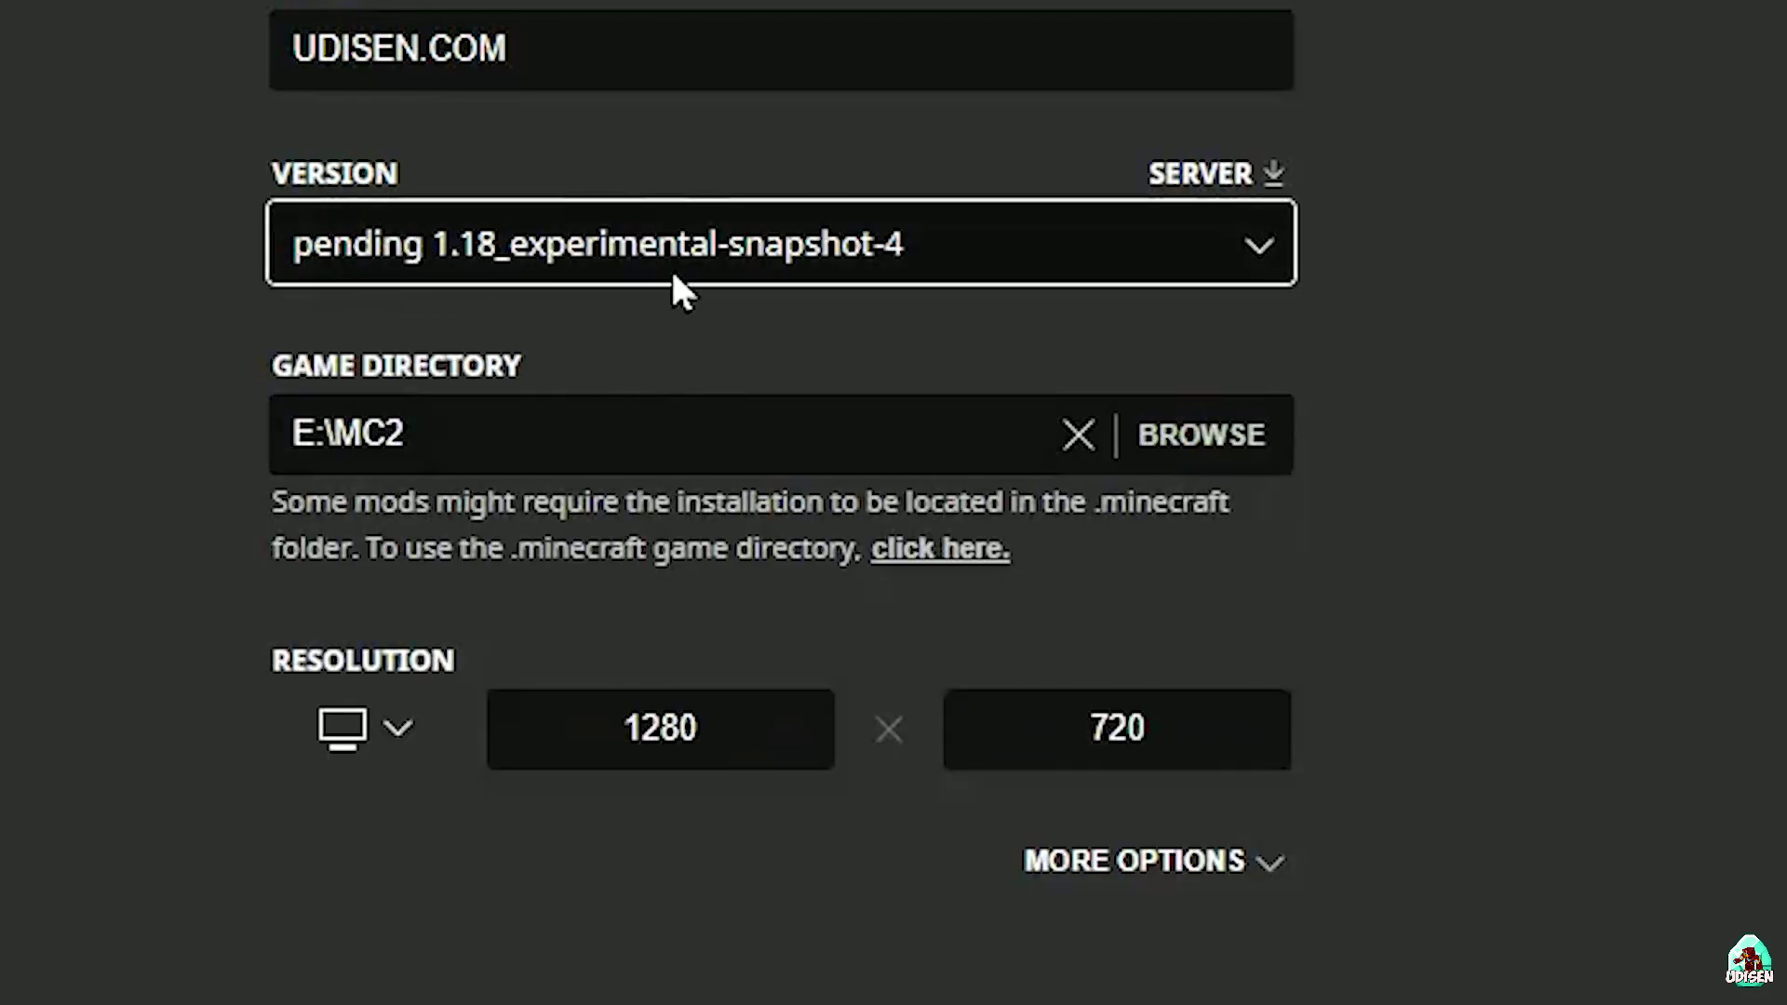
Set the UDISEN.COM installation's version to release 1.18 and save the installation
{"action": "left_click", "coordinate": [690, 247]}
{"action": "scroll", "coordinate": [652, 615], "scroll_direction": "up", "scroll_amount": 2}
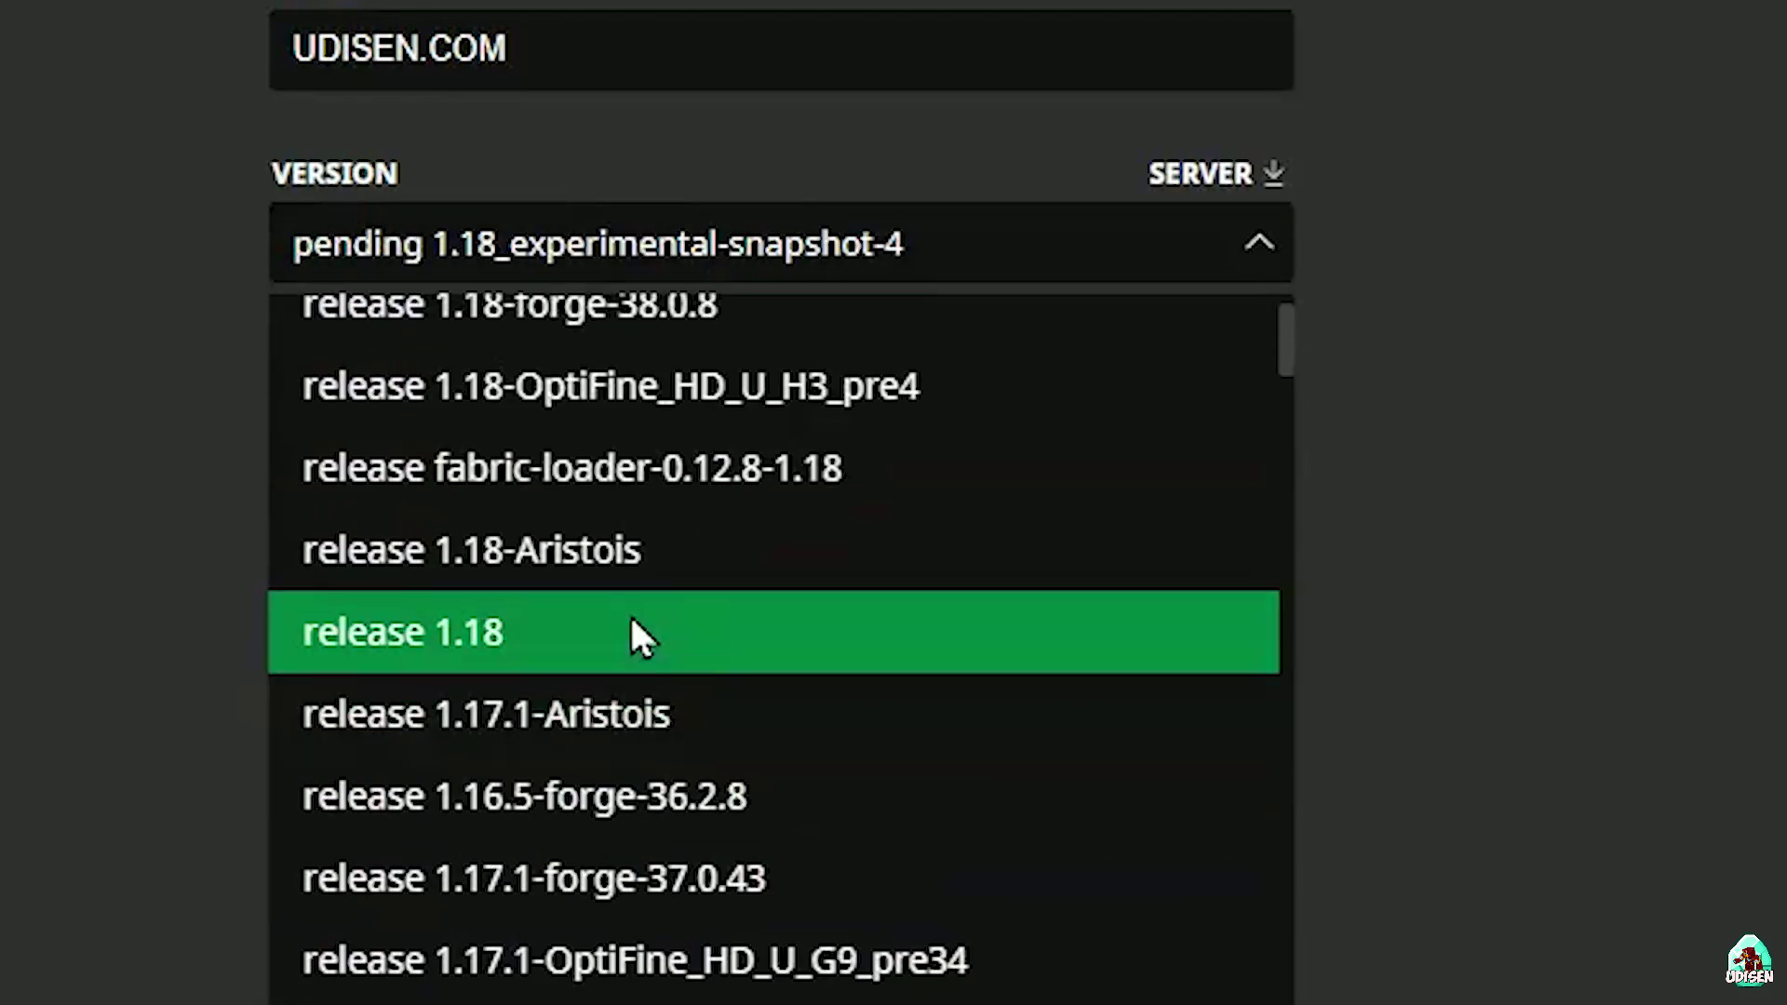
{"action": "left_click", "coordinate": [583, 616]}
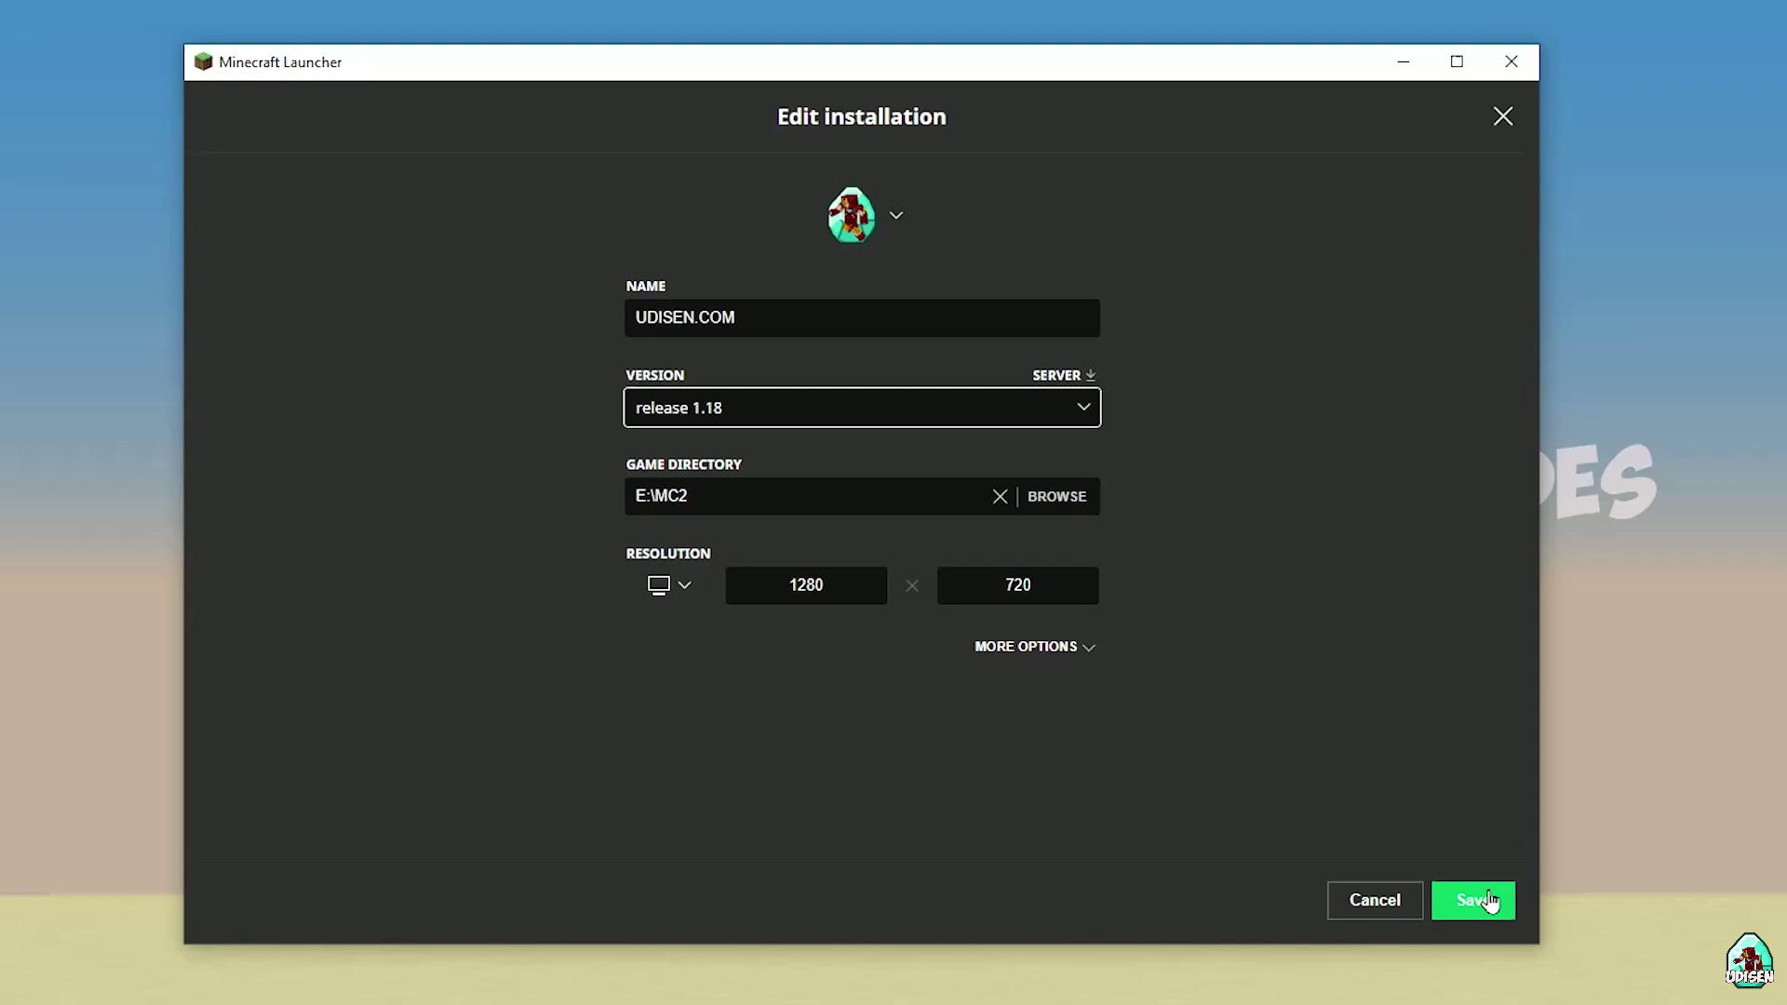
{"action": "left_click", "coordinate": [1487, 900]}
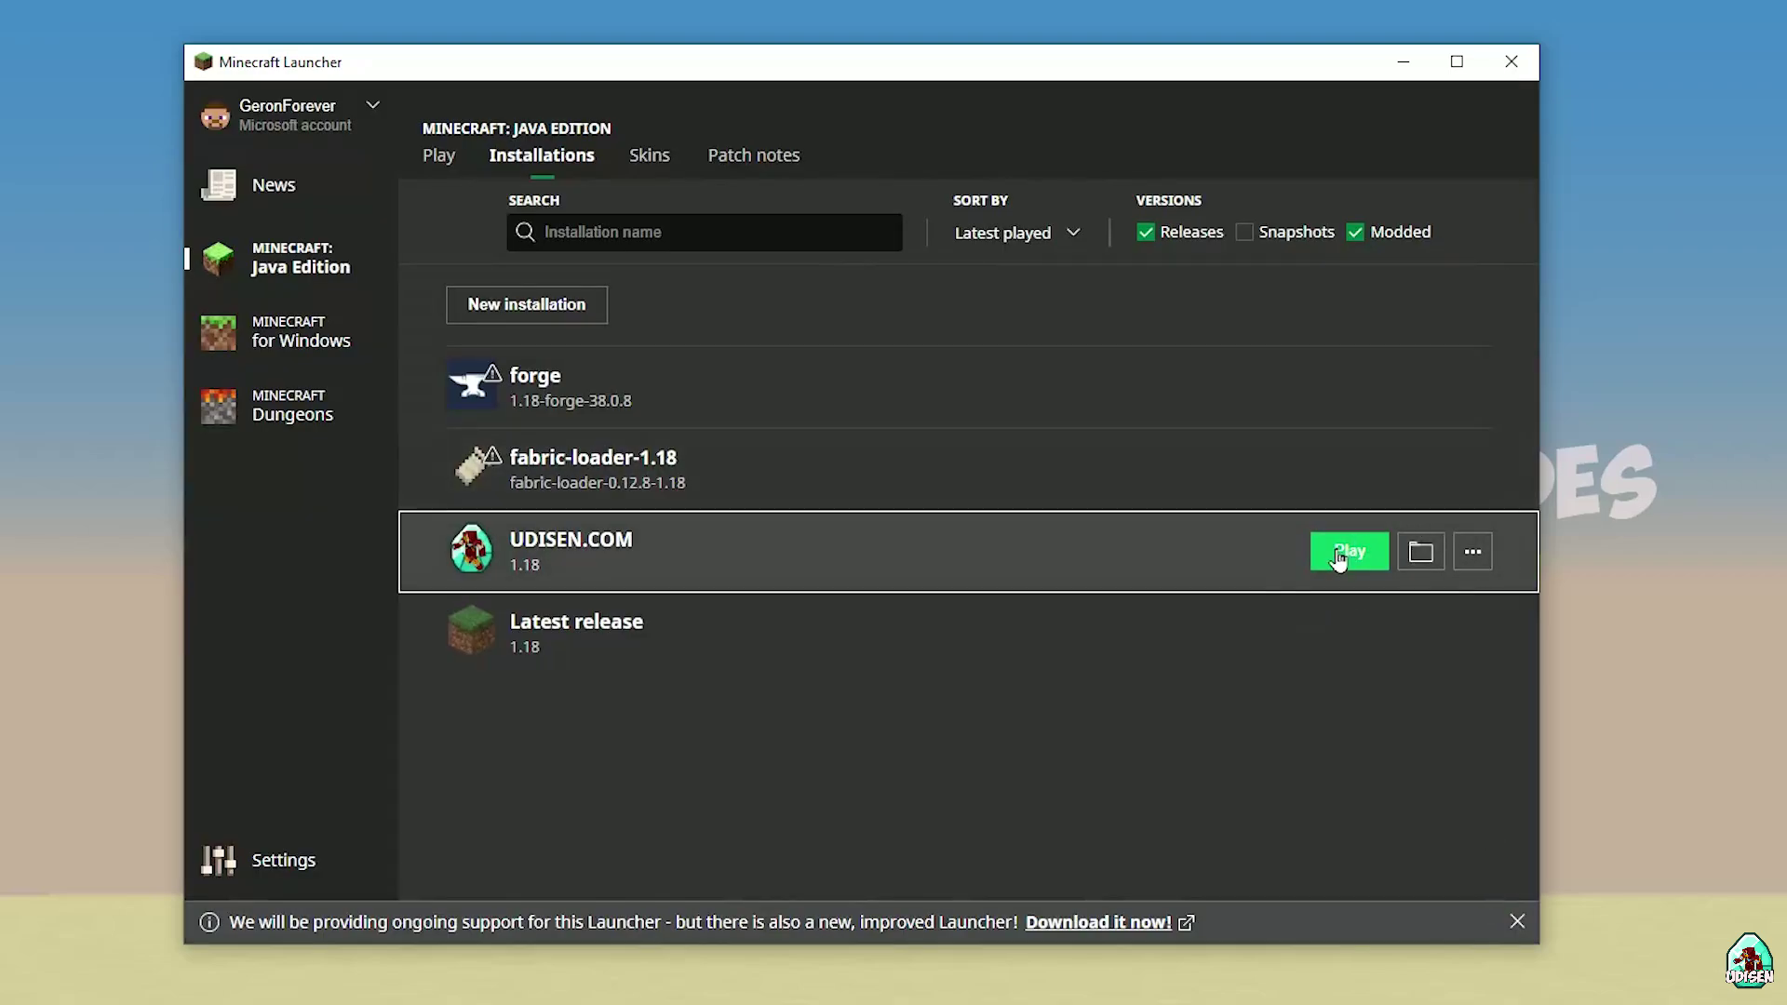
Launch the UDISEN.COM installation up to the game's title screen, and close both the game and the launcher
{"action": "left_click", "coordinate": [1349, 552]}
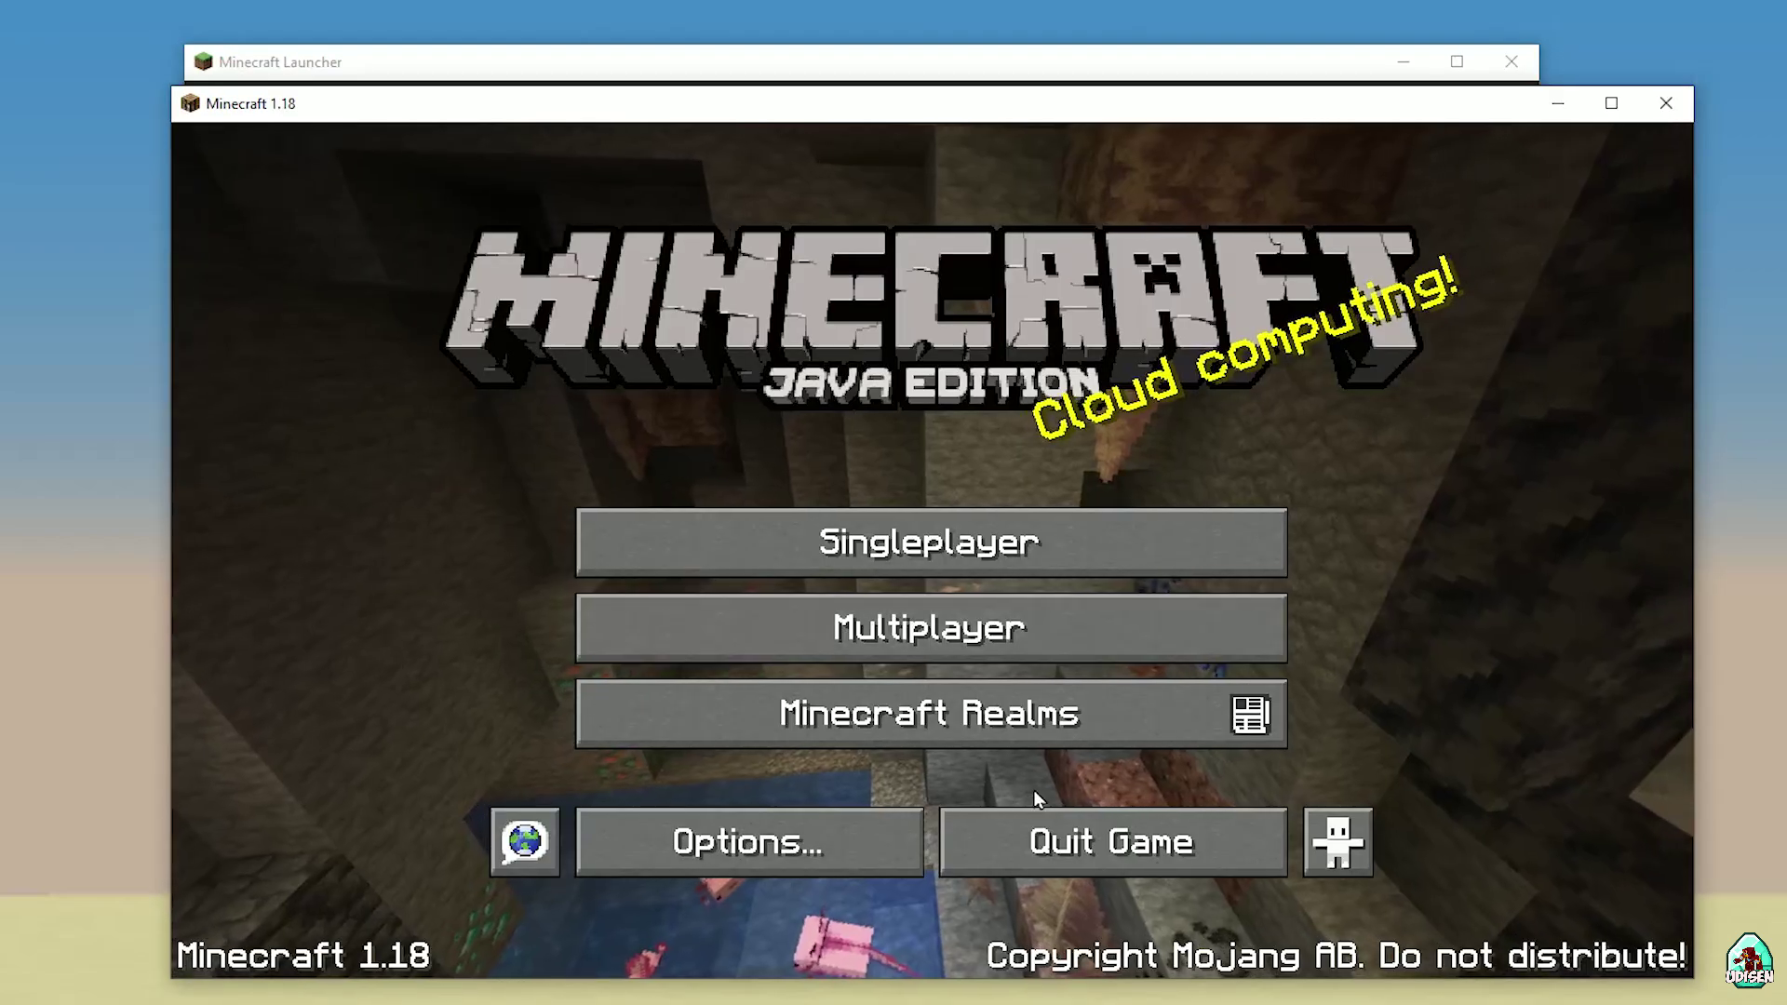
{"action": "left_click", "coordinate": [1667, 103]}
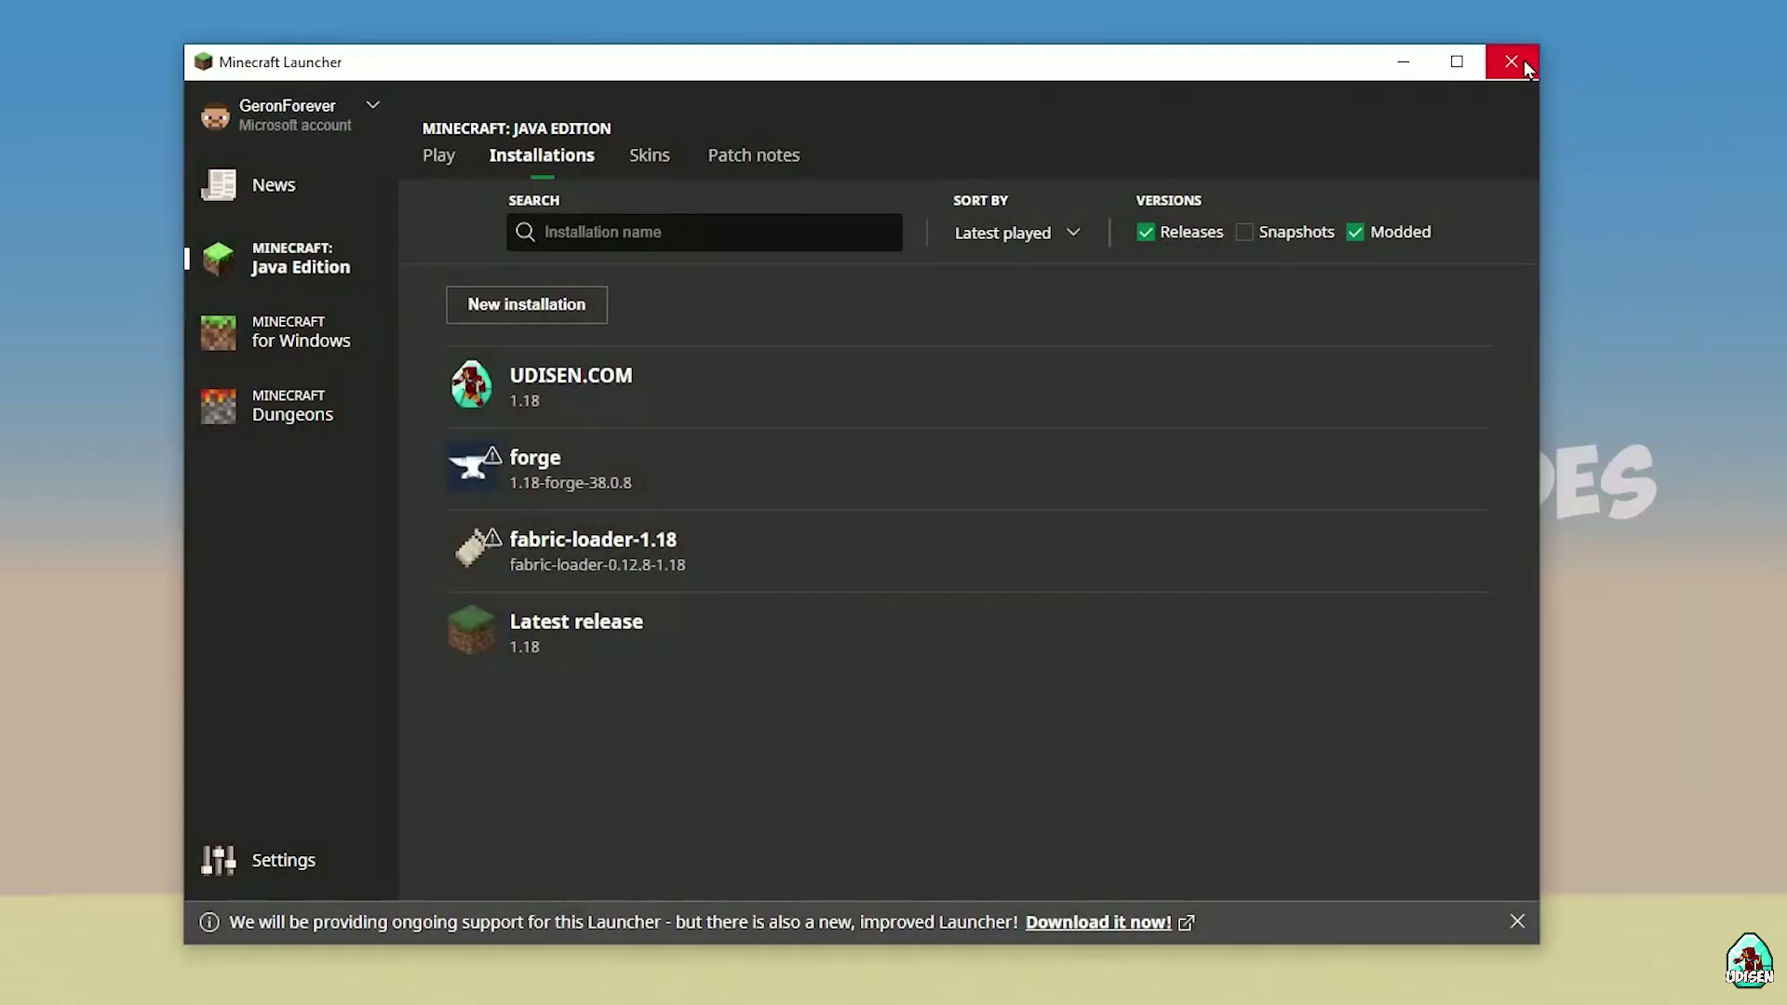
{"action": "left_click", "coordinate": [1517, 63]}
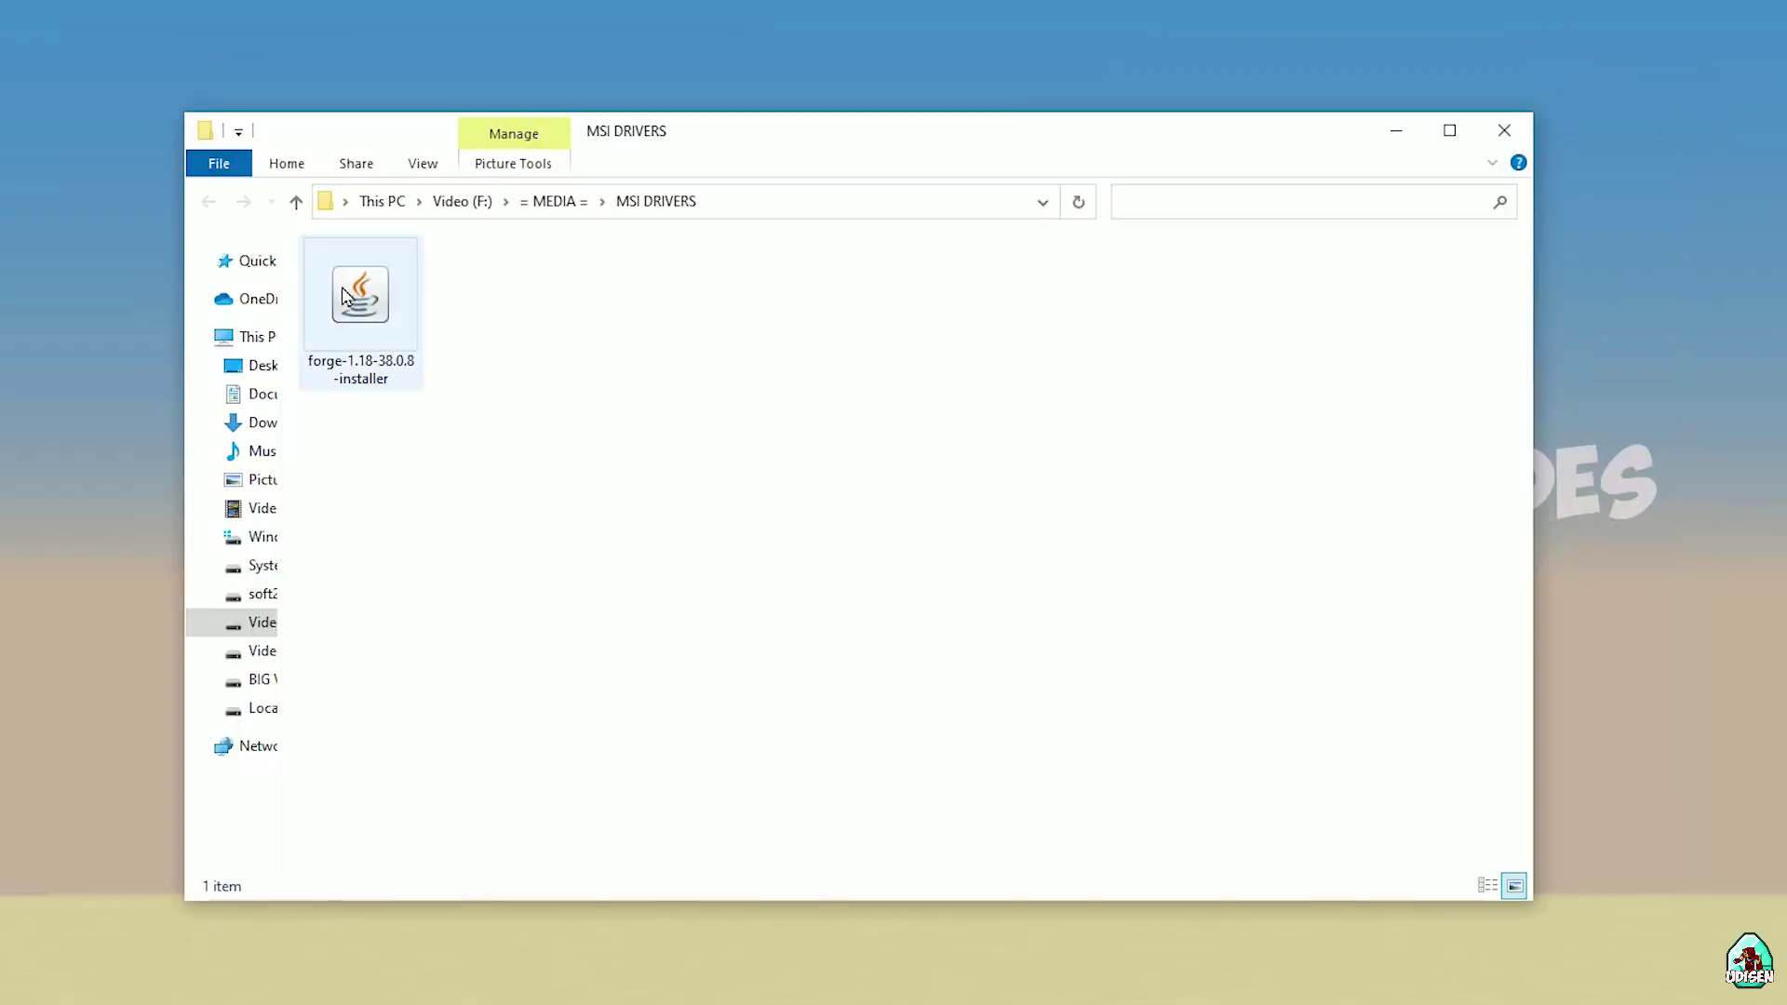
Run forge-1.18-38.0.8-installer from the MSI DRIVERS folder to install the Forge client into .minecraft, and minimize the folder window
{"action": "left_click", "coordinate": [363, 307]}
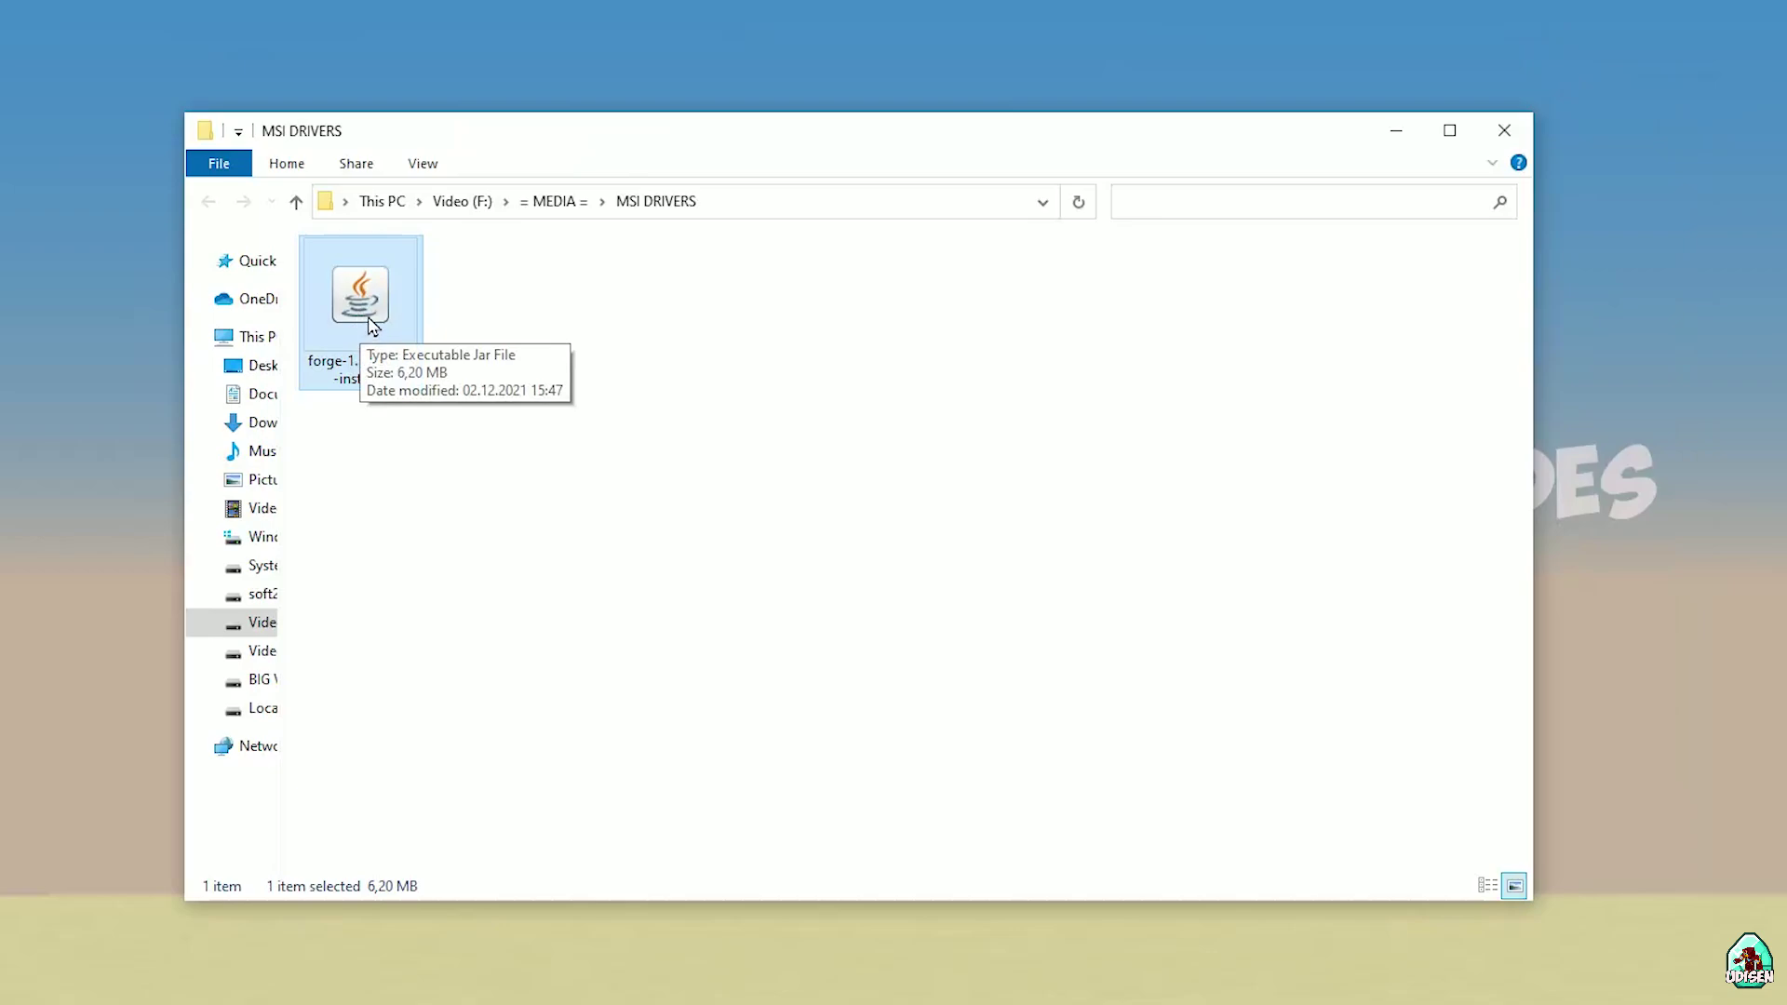
{"action": "left_click", "coordinate": [363, 368]}
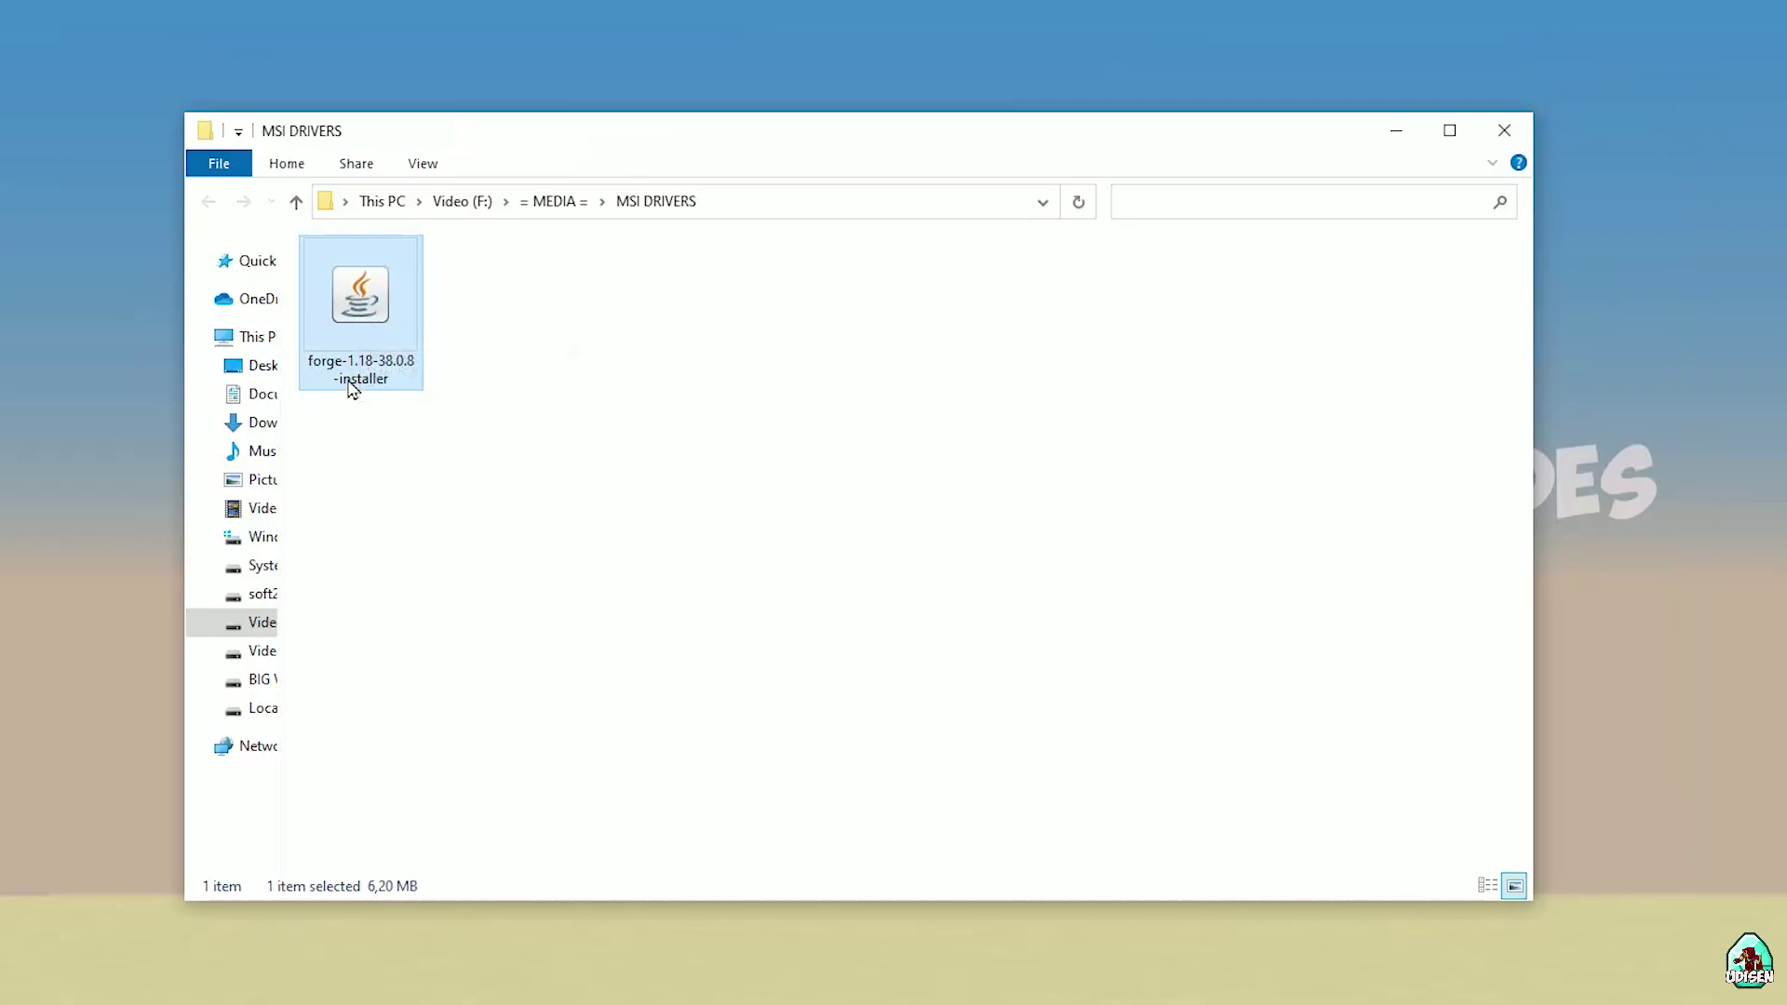
{"action": "left_click_drag", "start_coordinate": [370, 363], "coordinate": [276, 363]}
{"action": "key", "text": "Escape"}
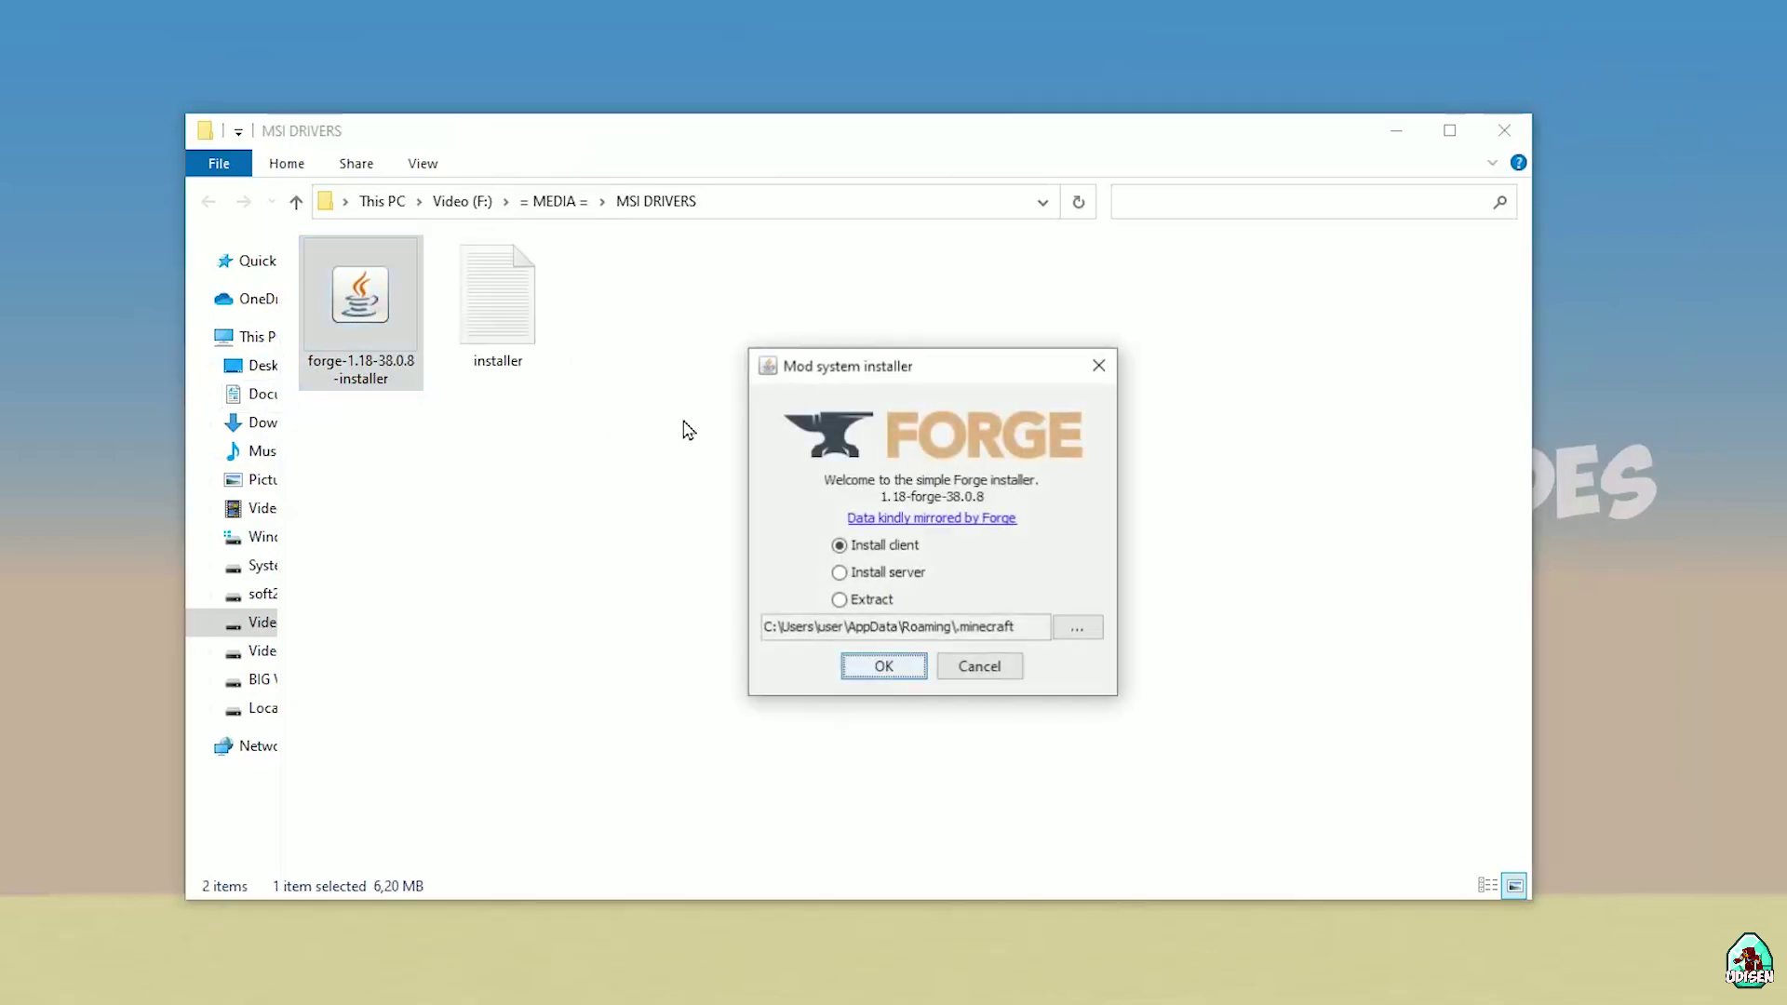
{"action": "left_click", "coordinate": [875, 668]}
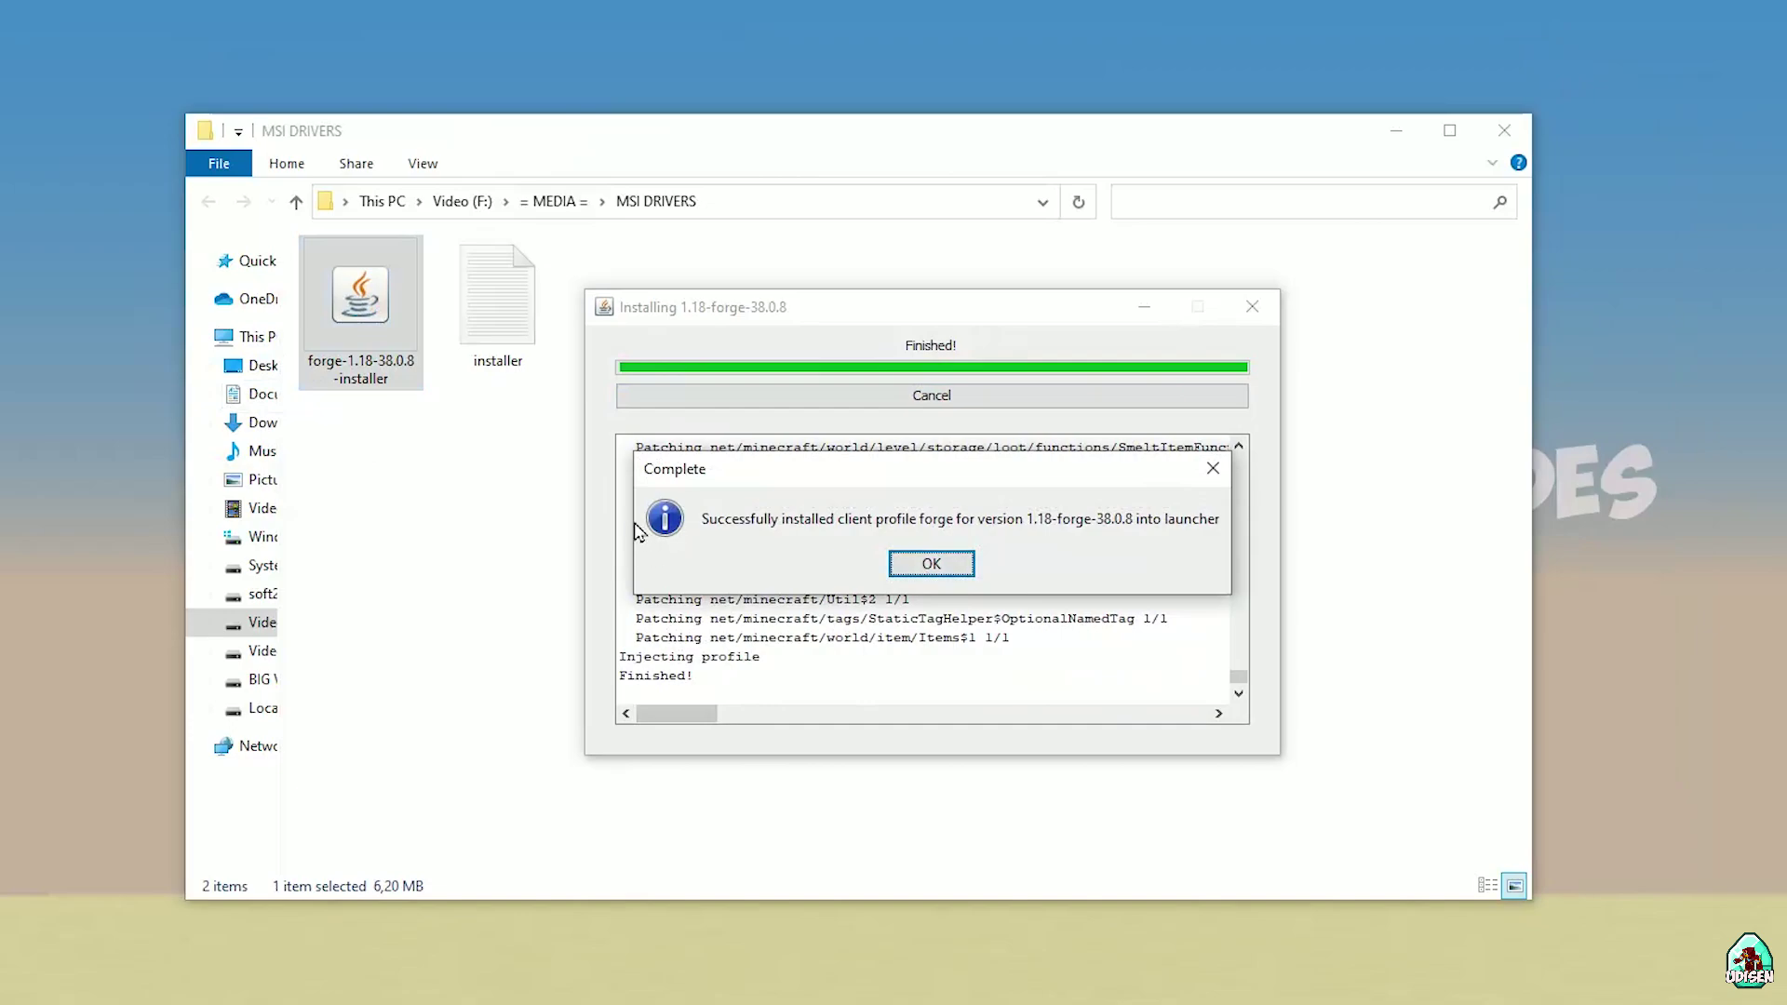
{"action": "left_click", "coordinate": [1212, 468]}
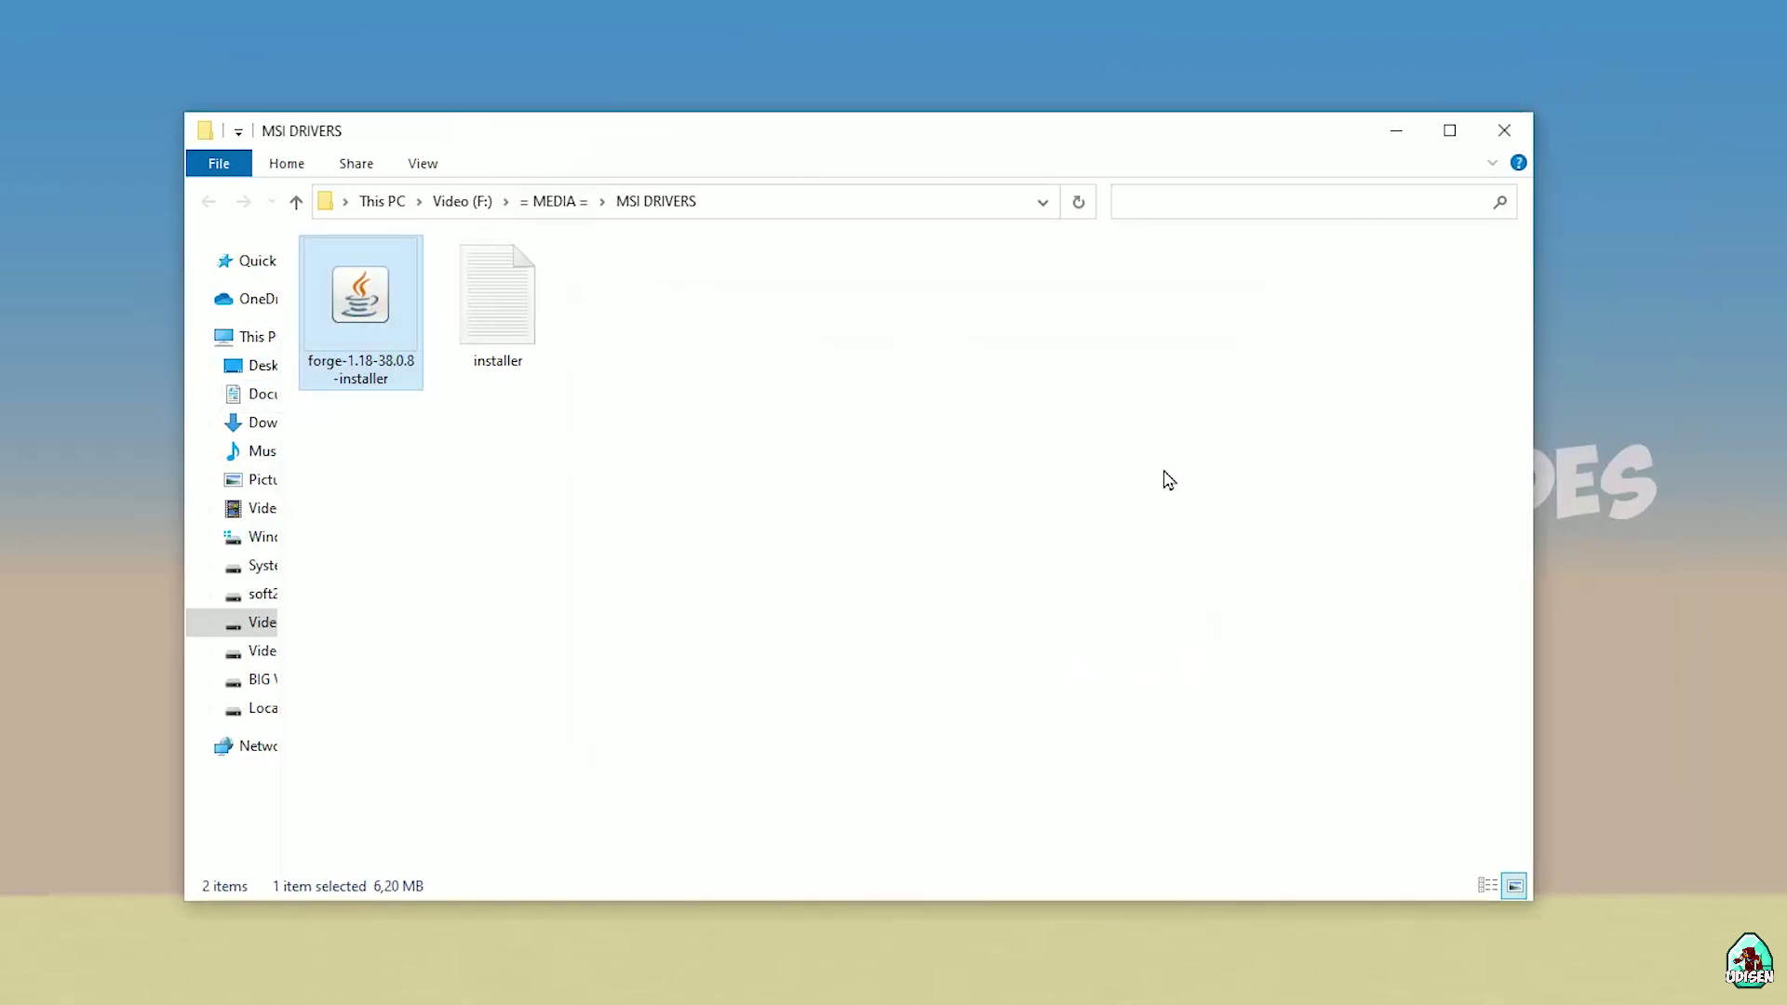
{"action": "left_click", "coordinate": [1395, 131]}
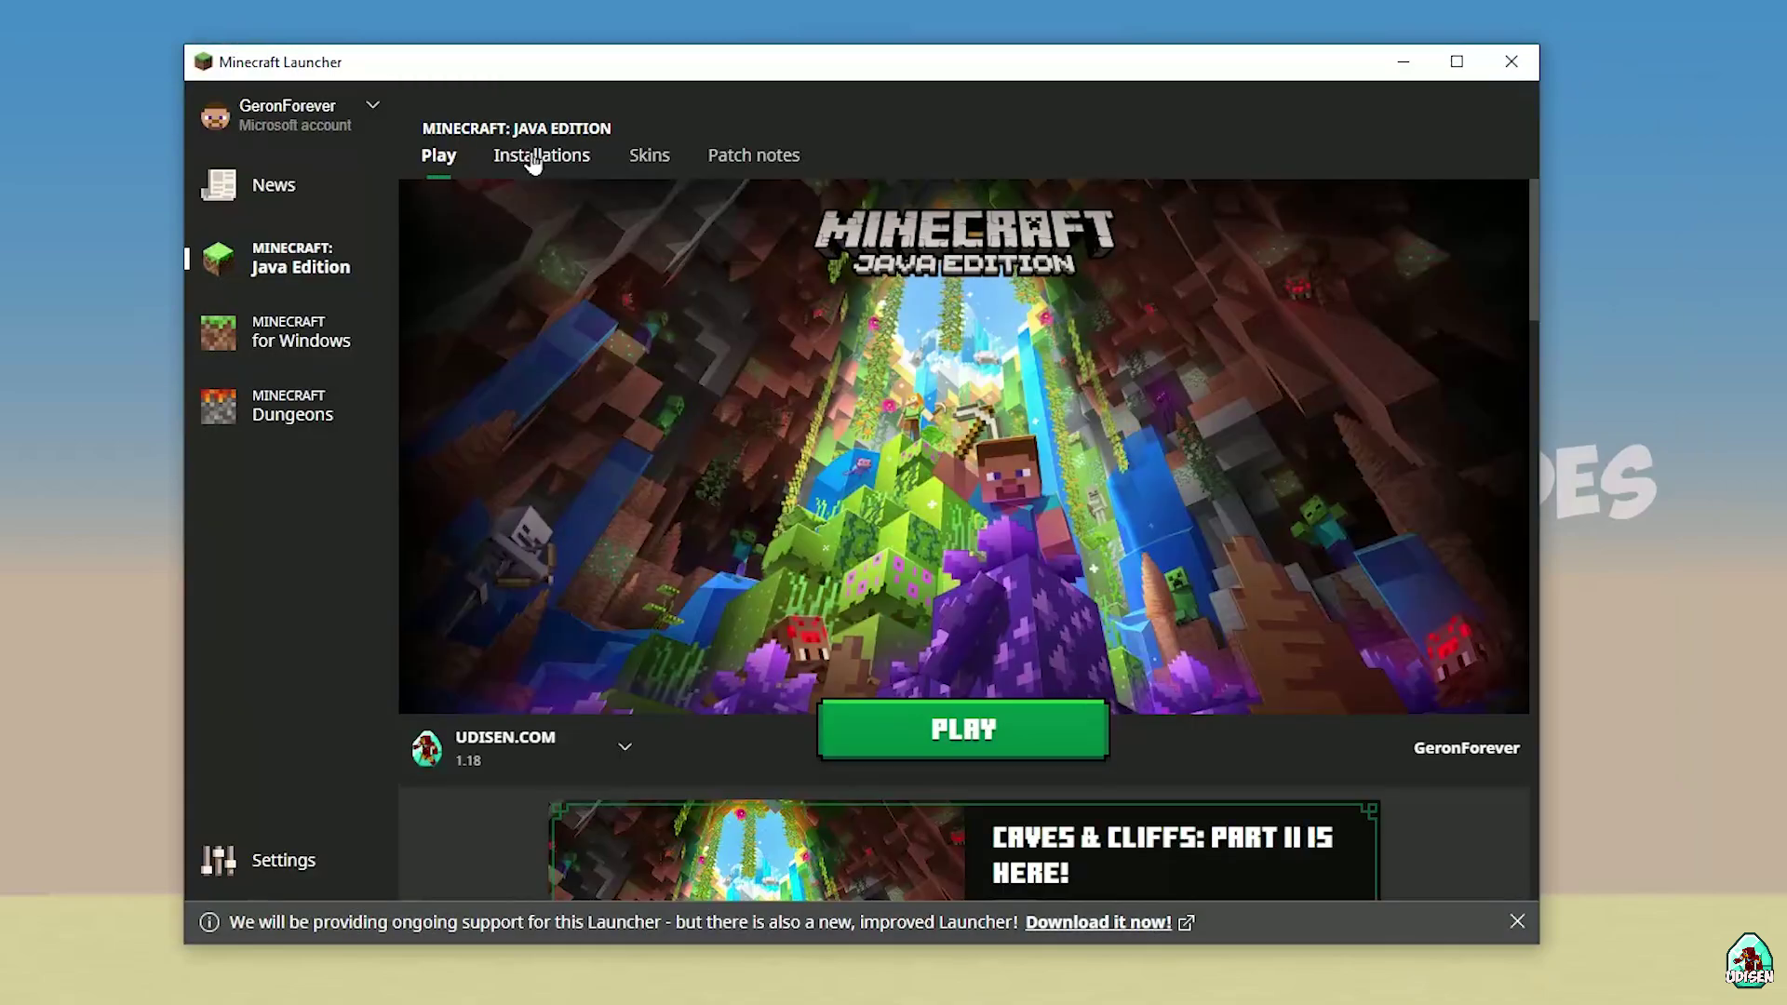
Check the forge installation's version selection in the Minecraft Launcher, keeping release 1.18-forge-38.0.8, and leave without saving
{"action": "left_click", "coordinate": [529, 155]}
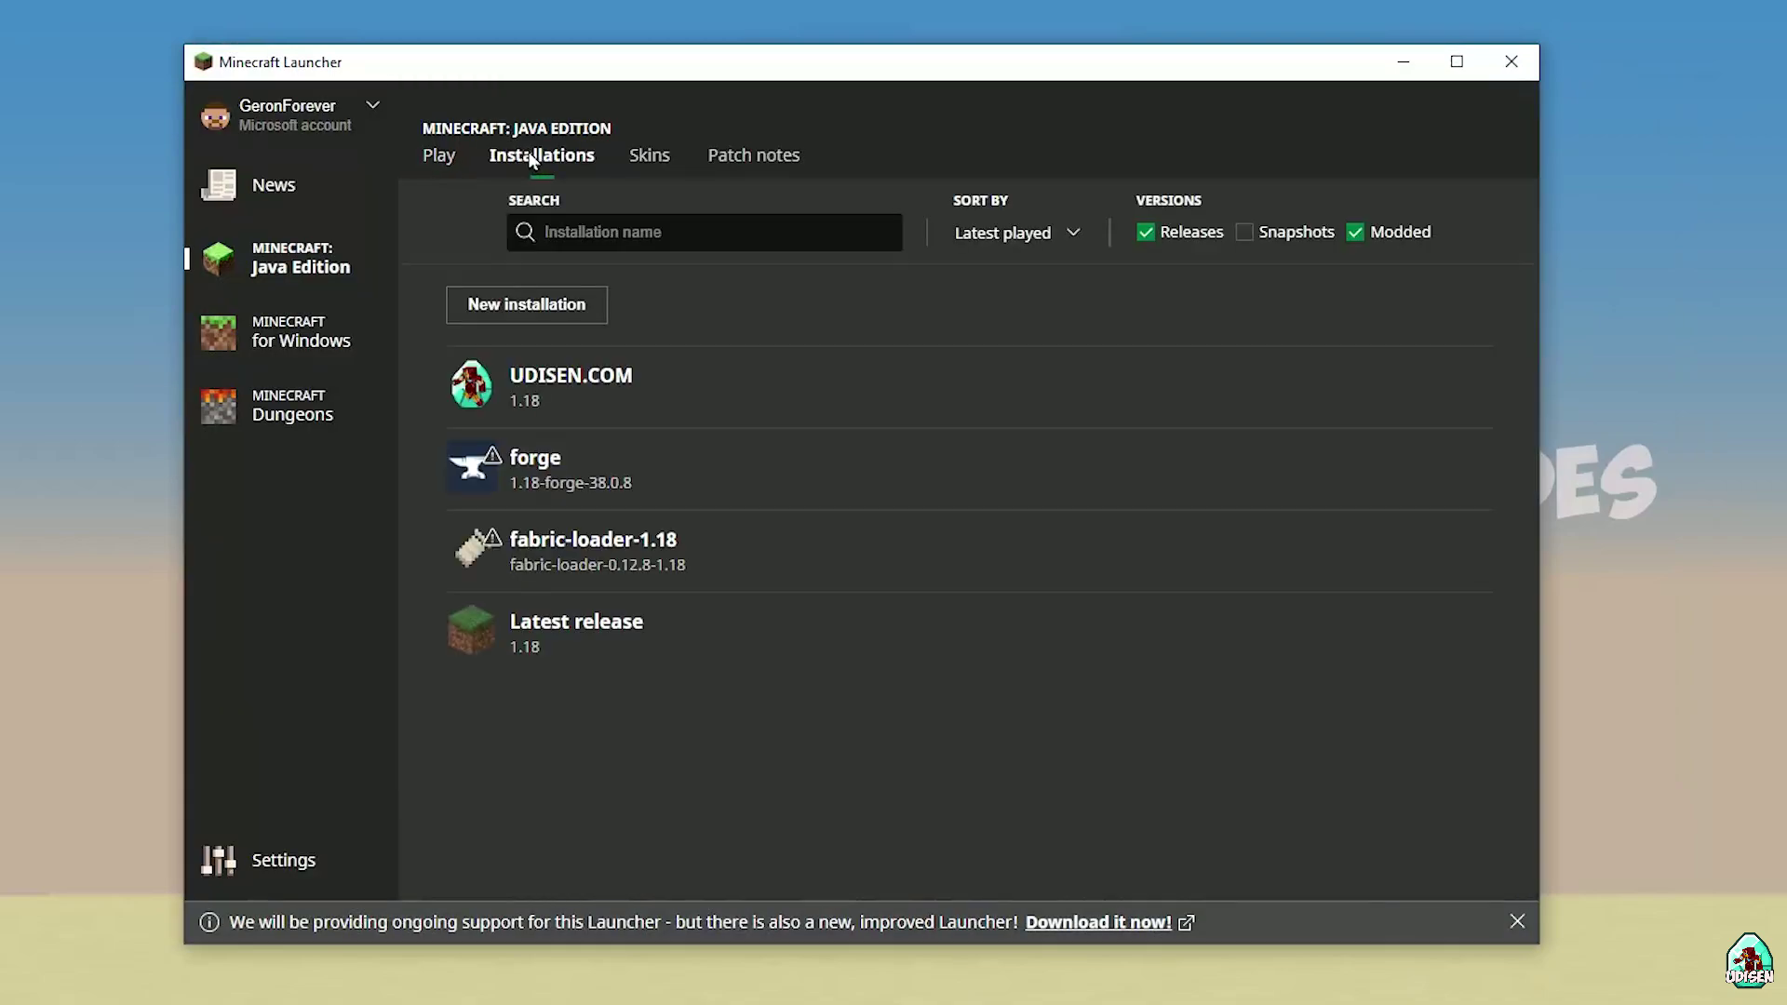
{"action": "mouse_move", "coordinate": [826, 498]}
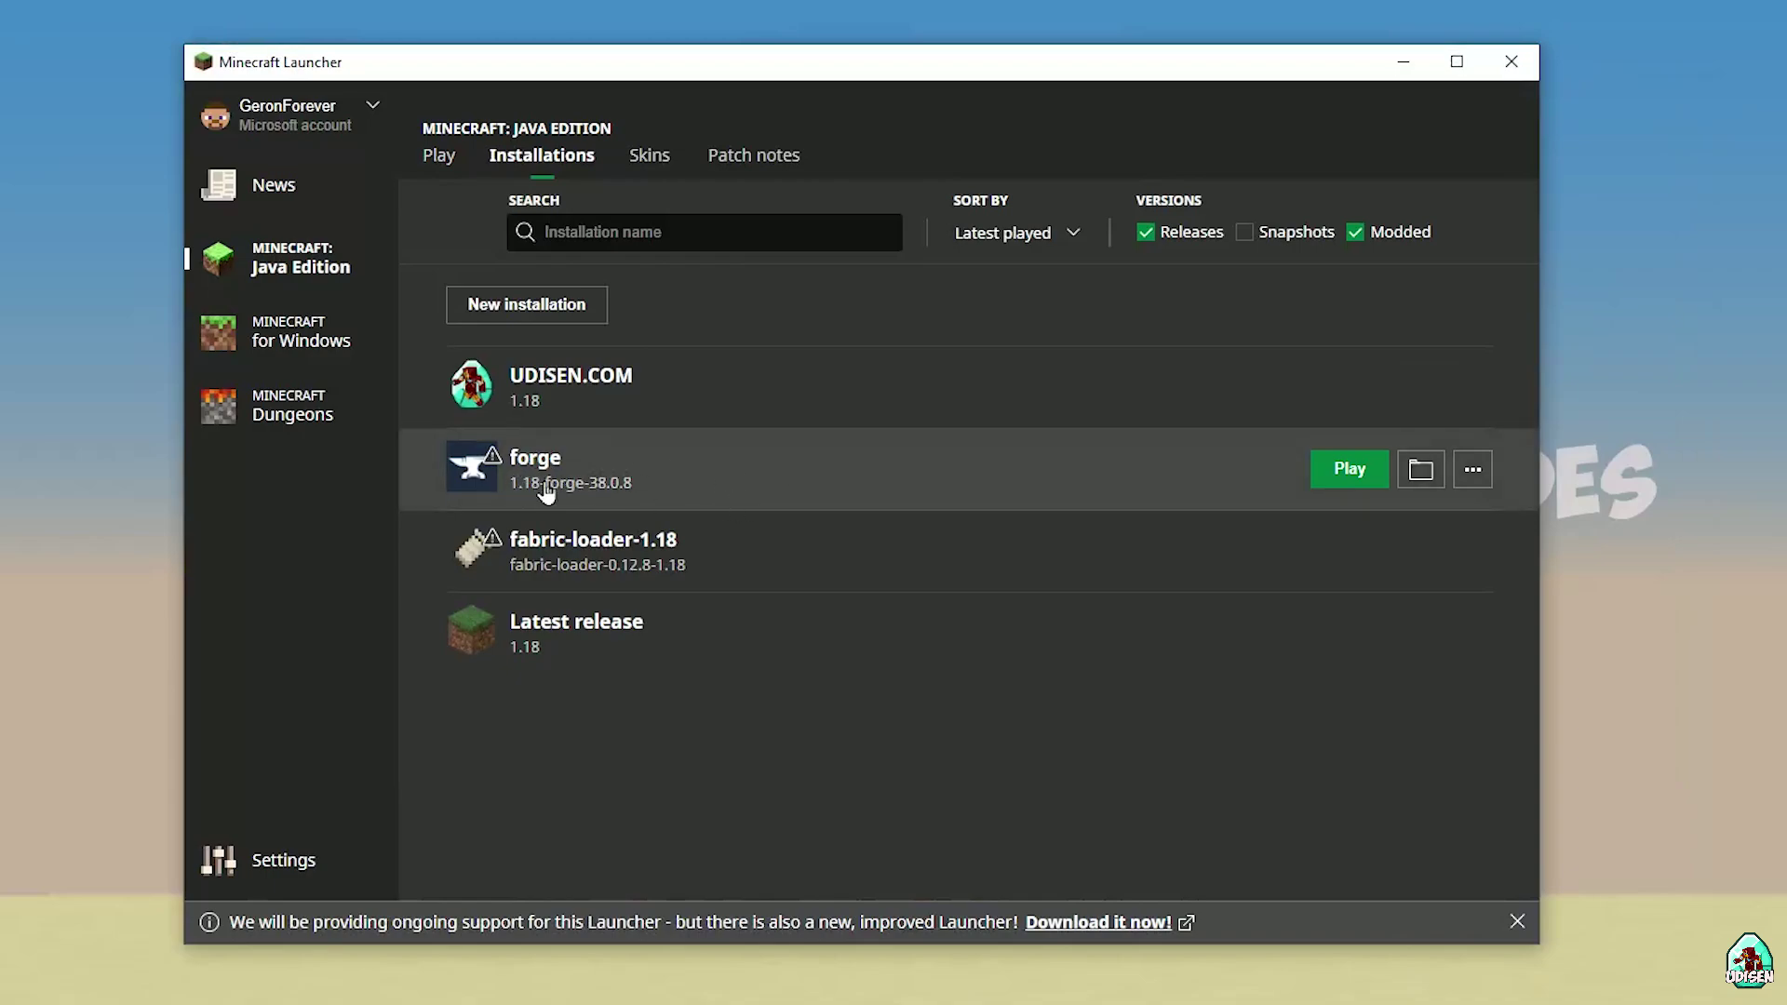
{"action": "left_click", "coordinate": [720, 492]}
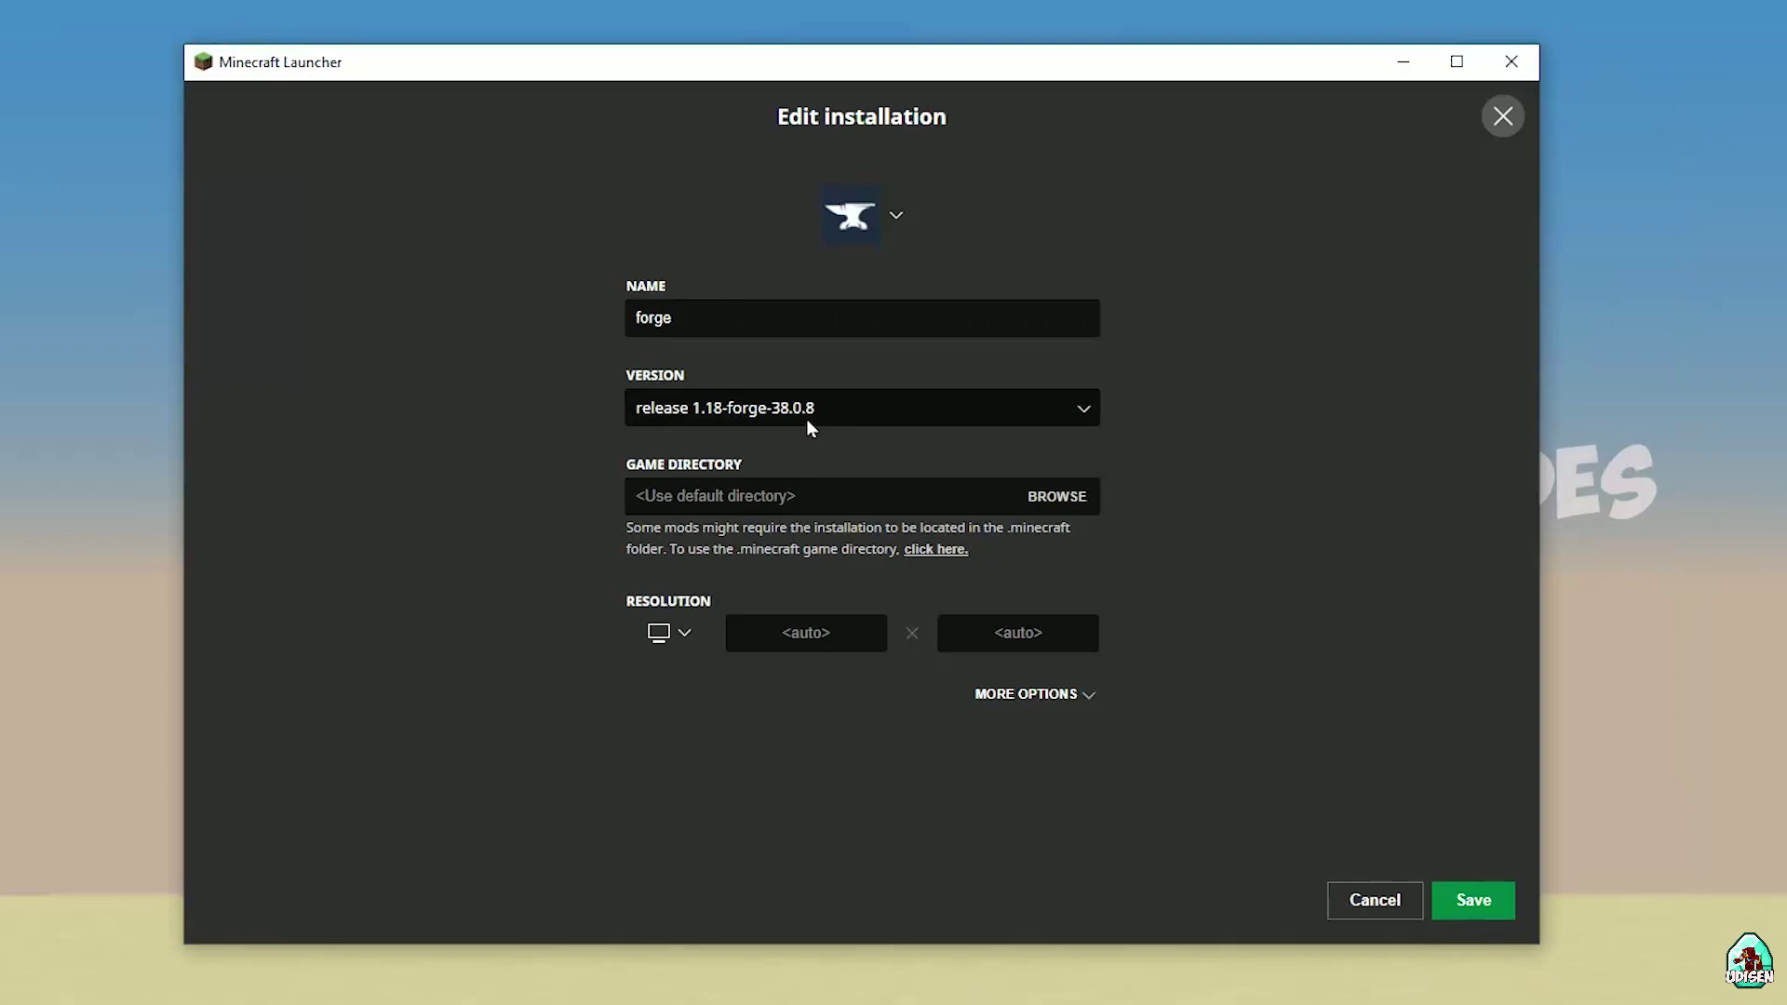
{"action": "left_click", "coordinate": [862, 420]}
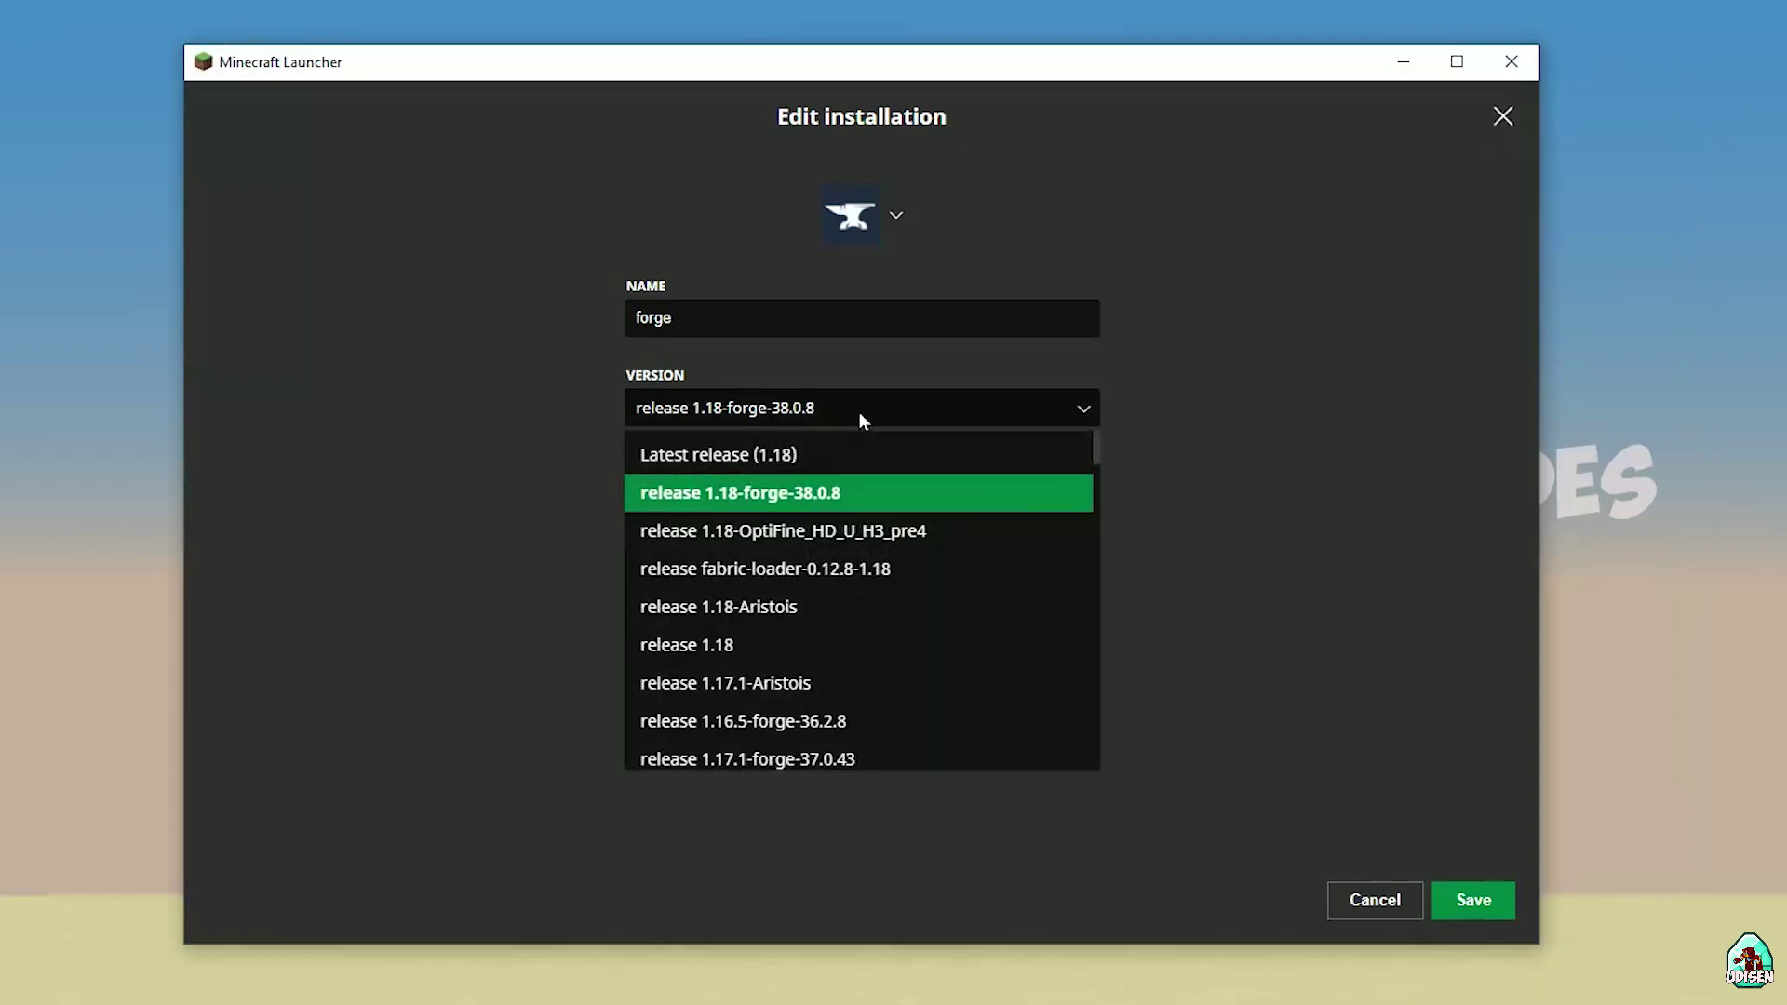
{"action": "left_click", "coordinate": [858, 411]}
{"action": "left_click", "coordinate": [817, 409]}
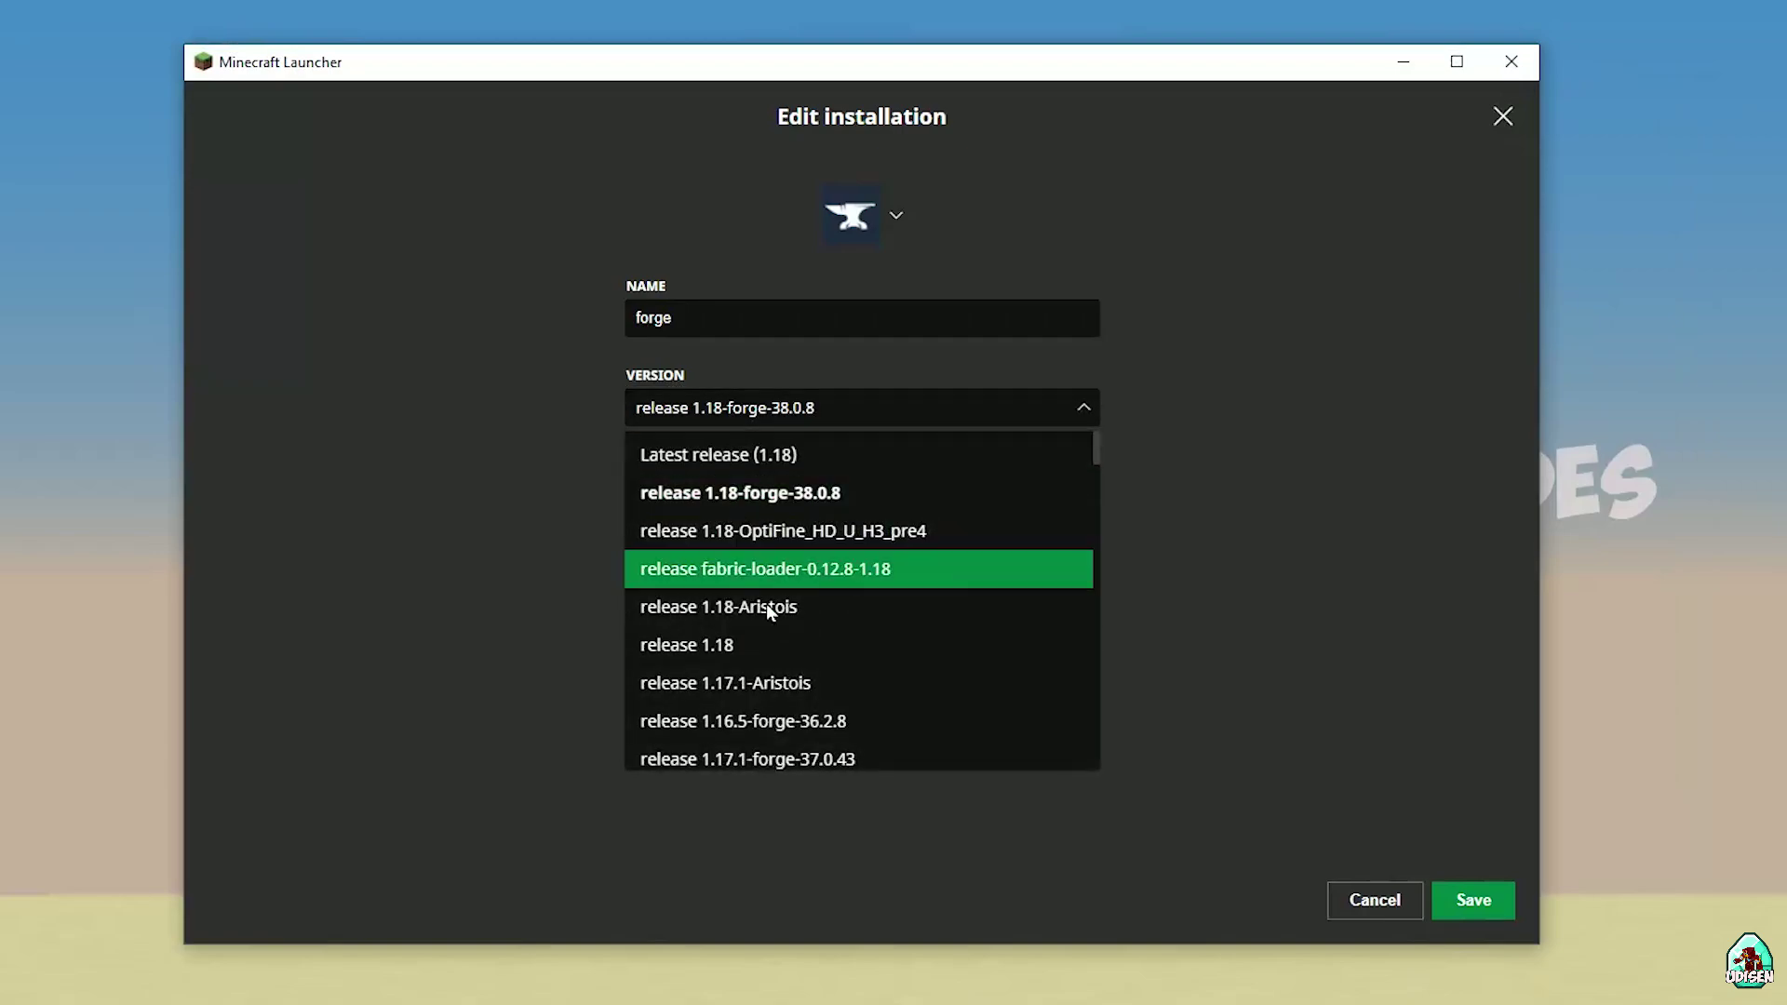
{"action": "left_click", "coordinate": [735, 493]}
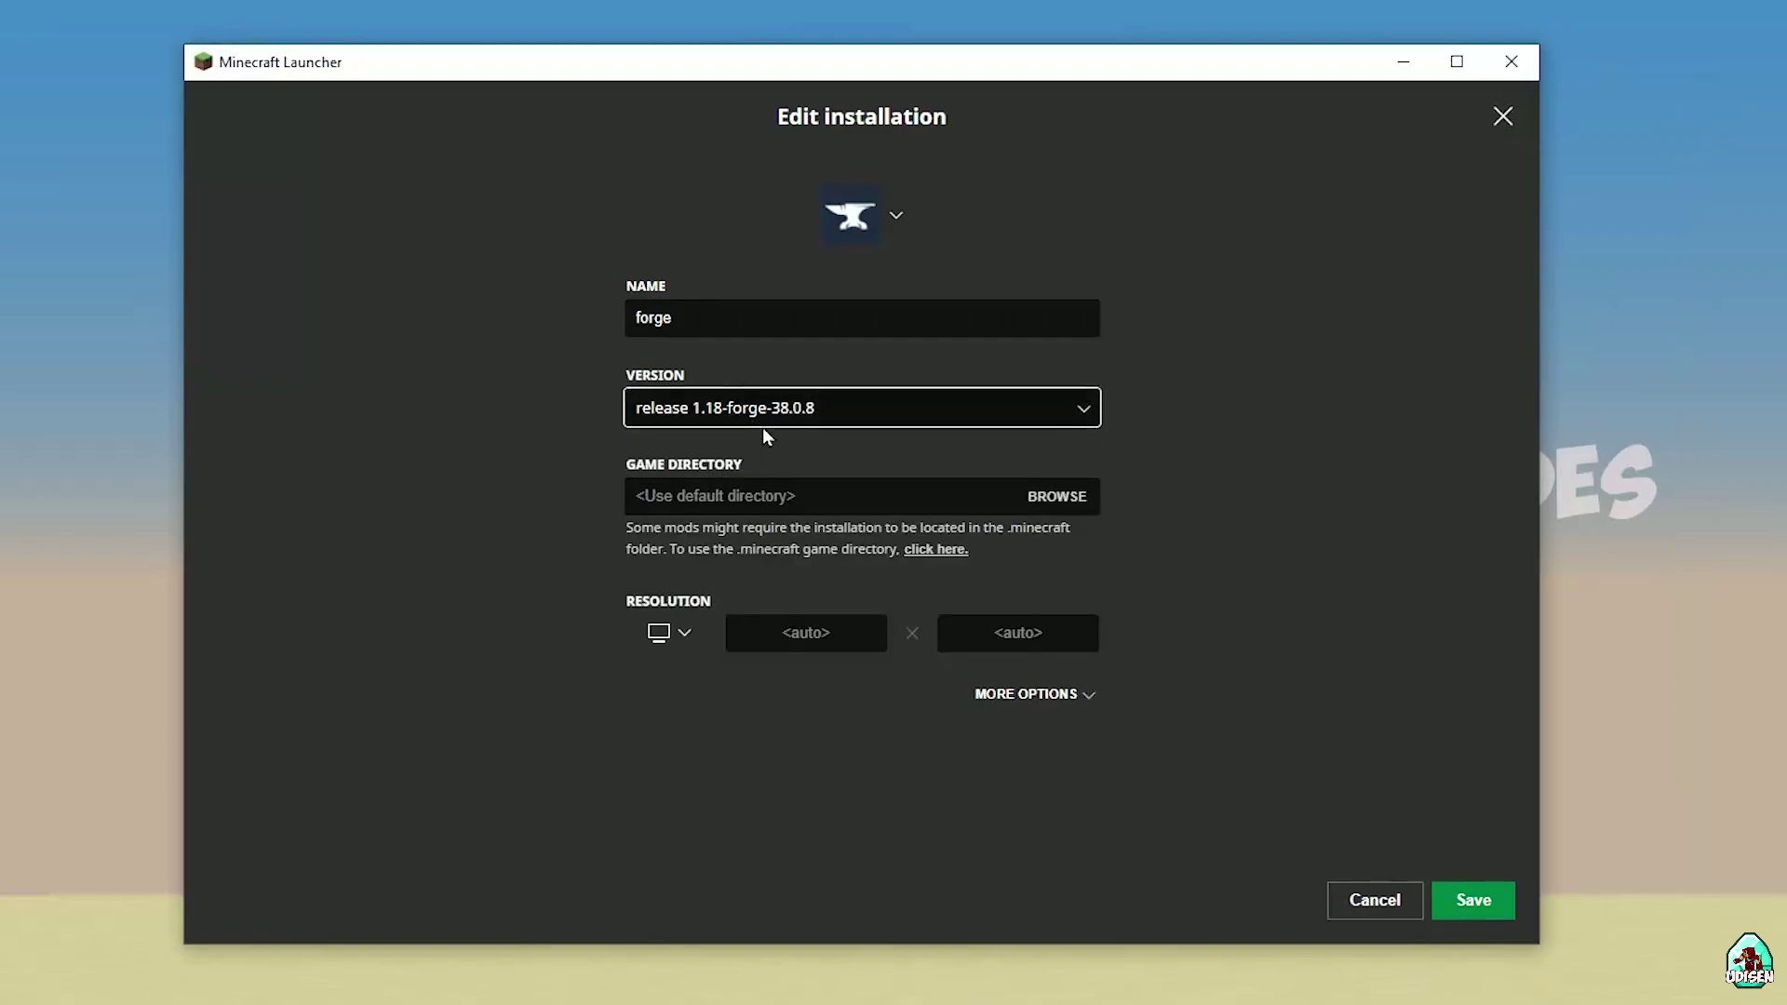
{"action": "left_click", "coordinate": [1380, 895]}
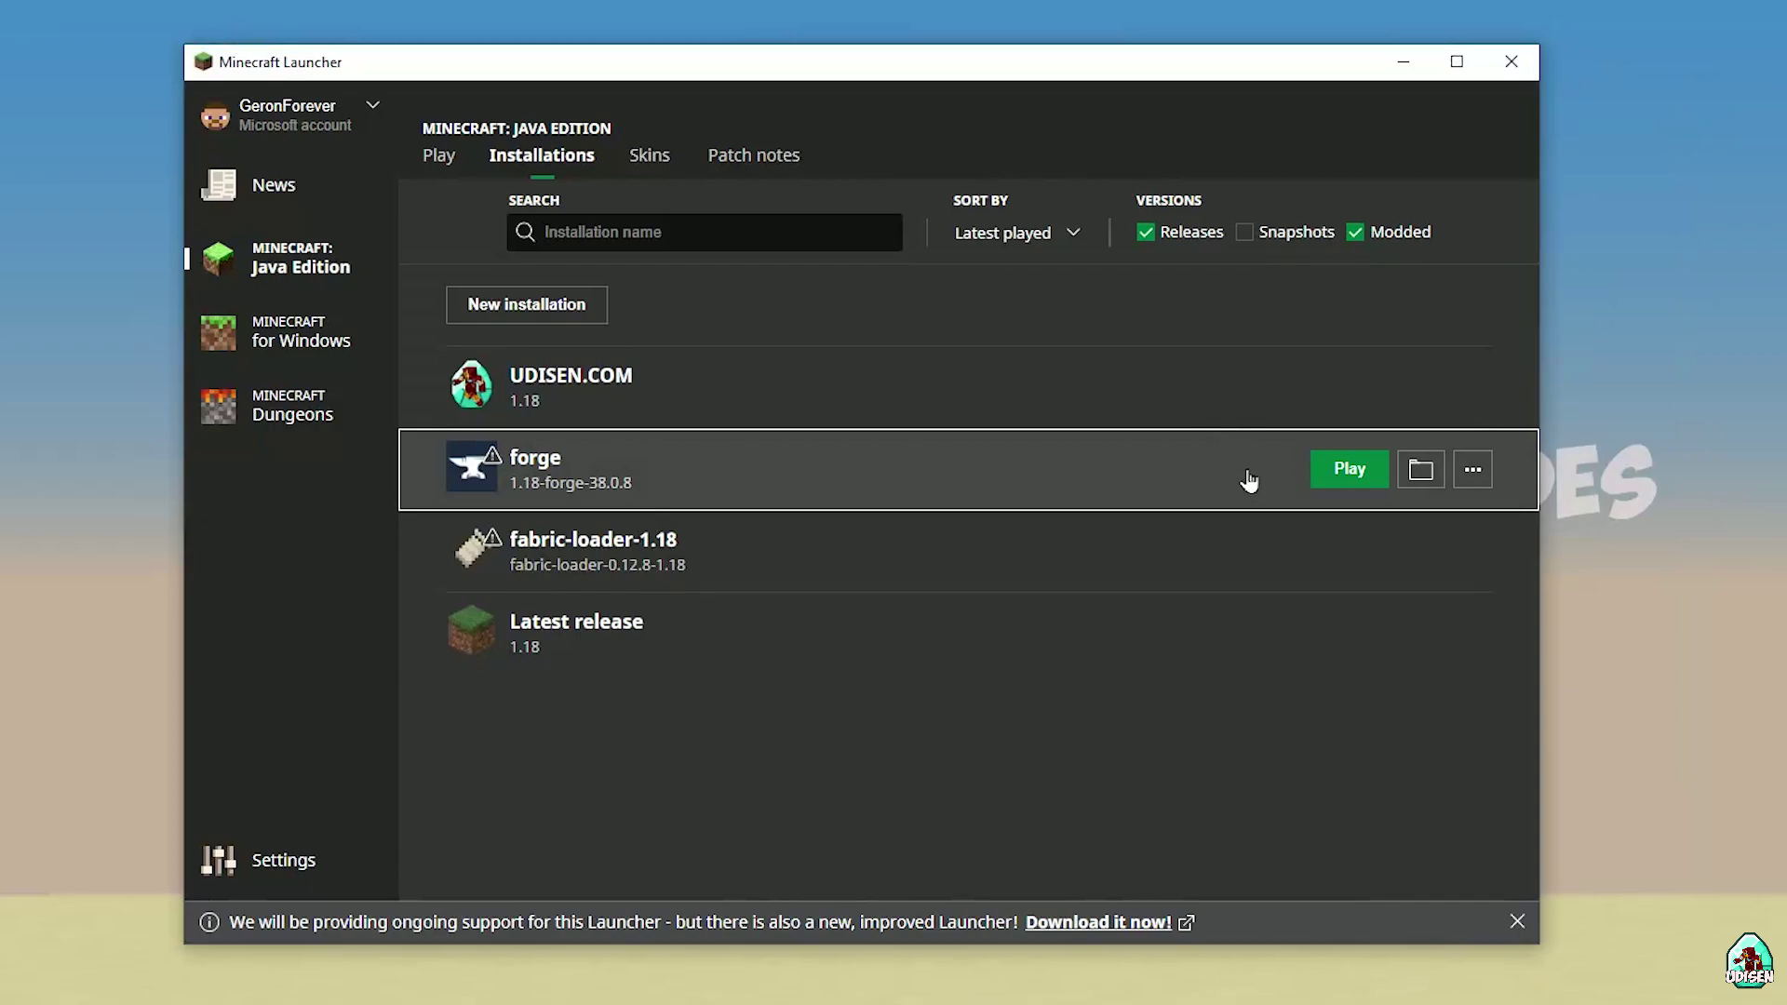
Open the mods folder inside the forge installation's .minecraft game directory and minimize its window
{"action": "left_click", "coordinate": [1421, 469]}
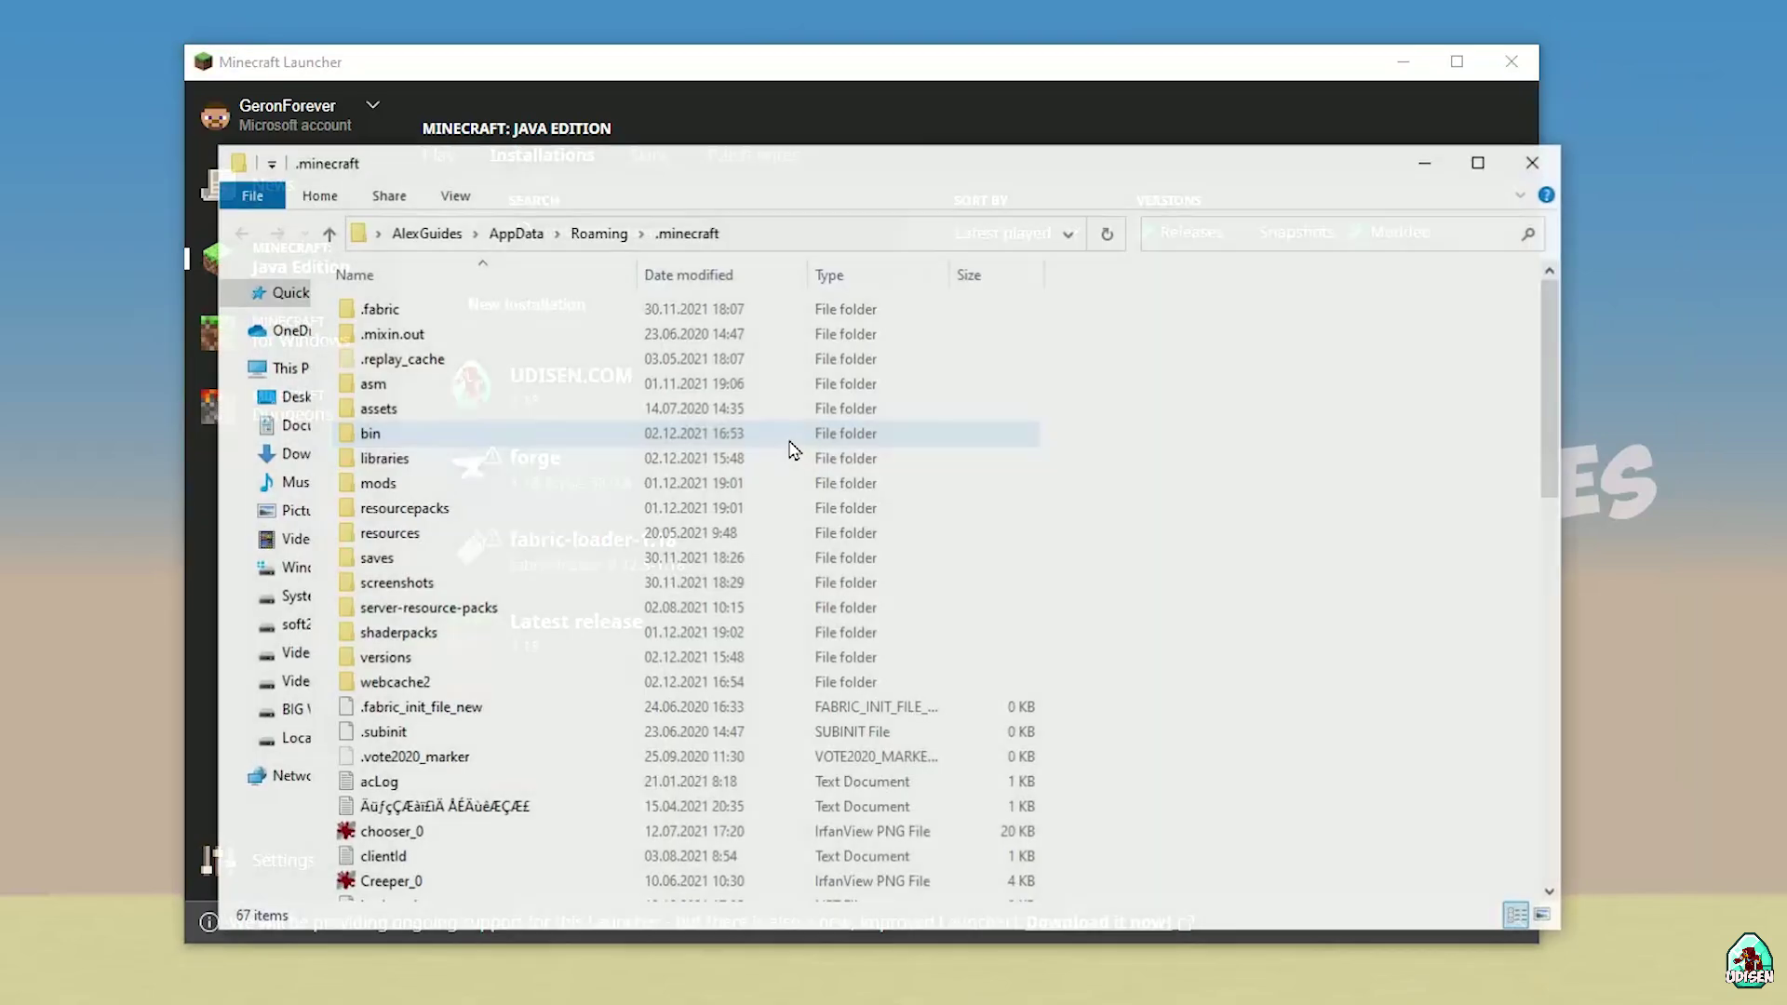
{"action": "left_click", "coordinate": [377, 483]}
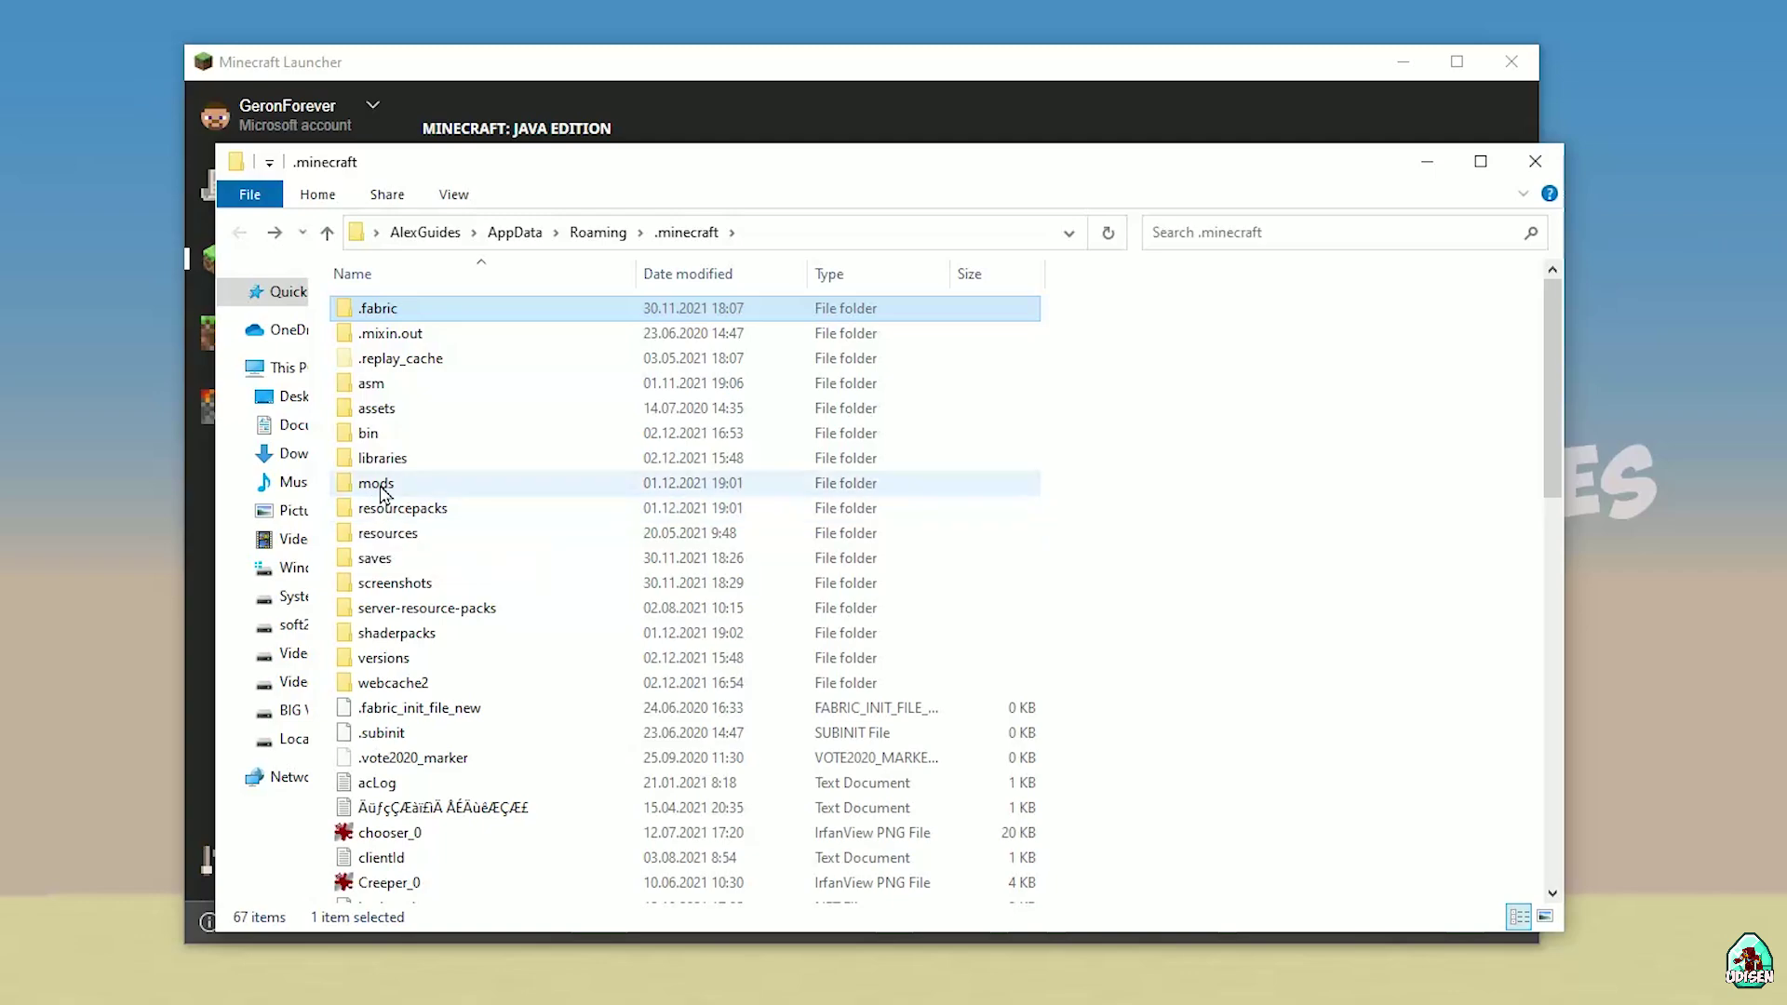
{"action": "double_click", "coordinate": [380, 490]}
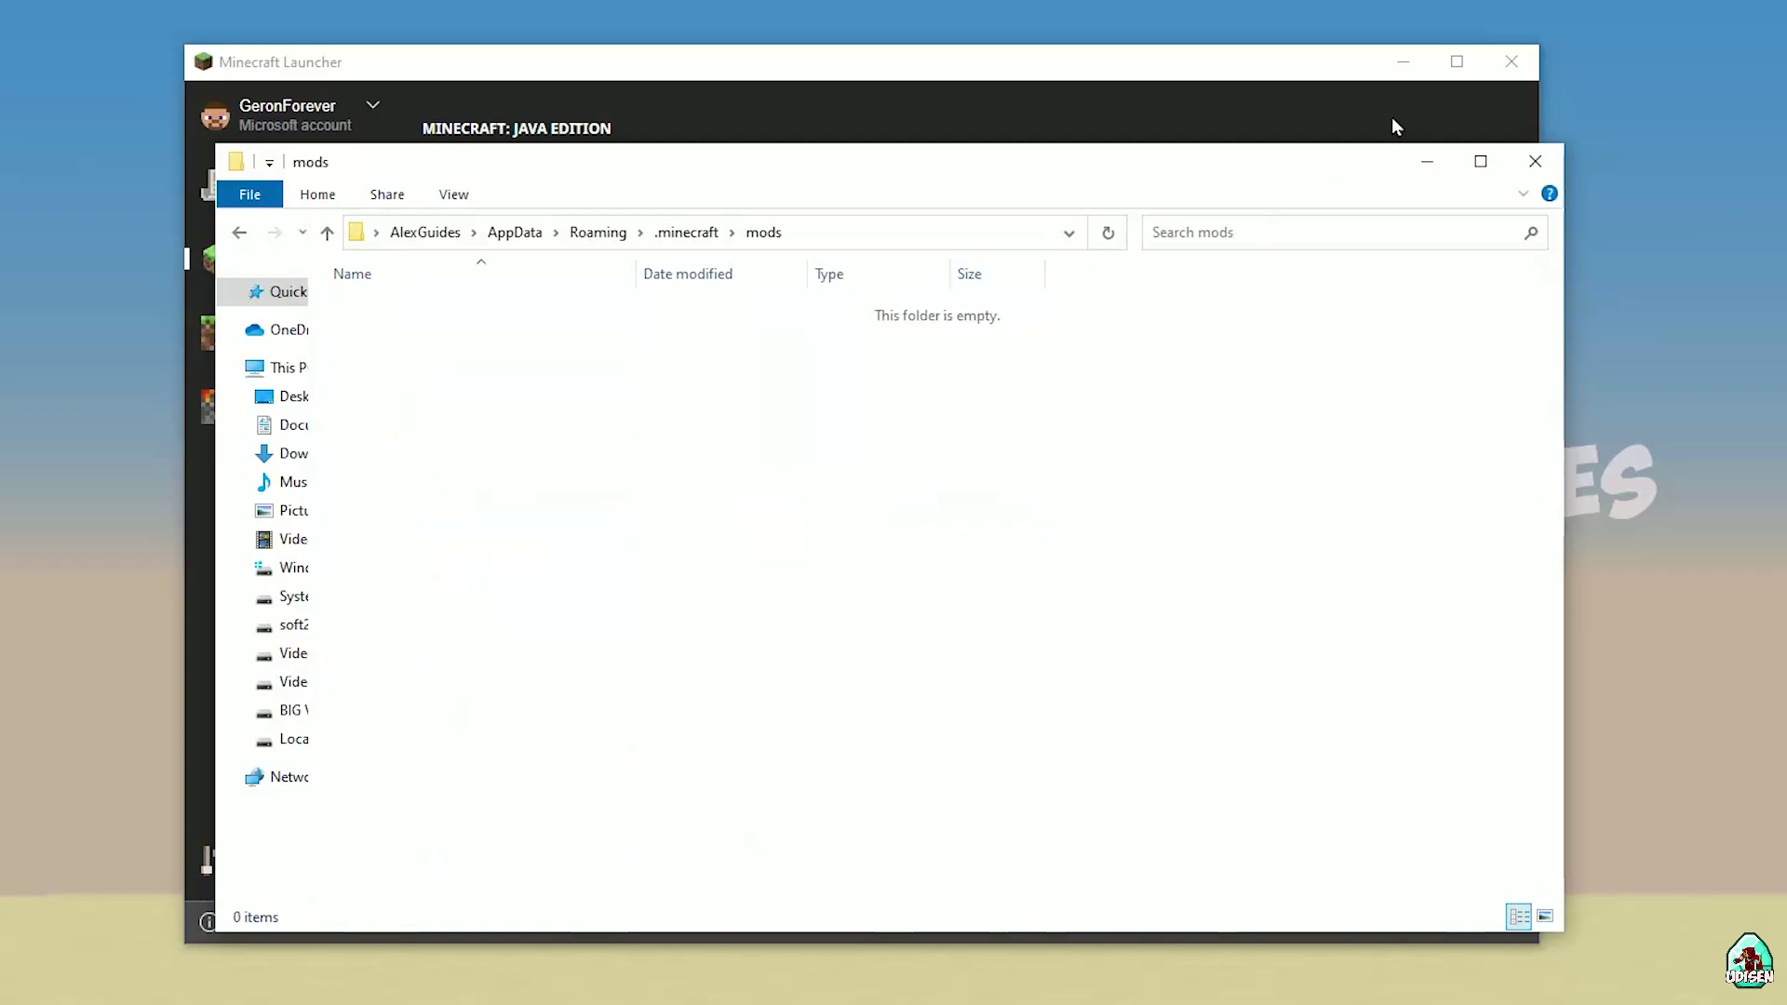
{"action": "left_click", "coordinate": [1421, 164]}
Move wthit-forge-4.3.1 from the MSI DRIVERS folder into the E:\MC2\mods folder and minimize the mods window
{"action": "key", "text": "alt+Tab"}
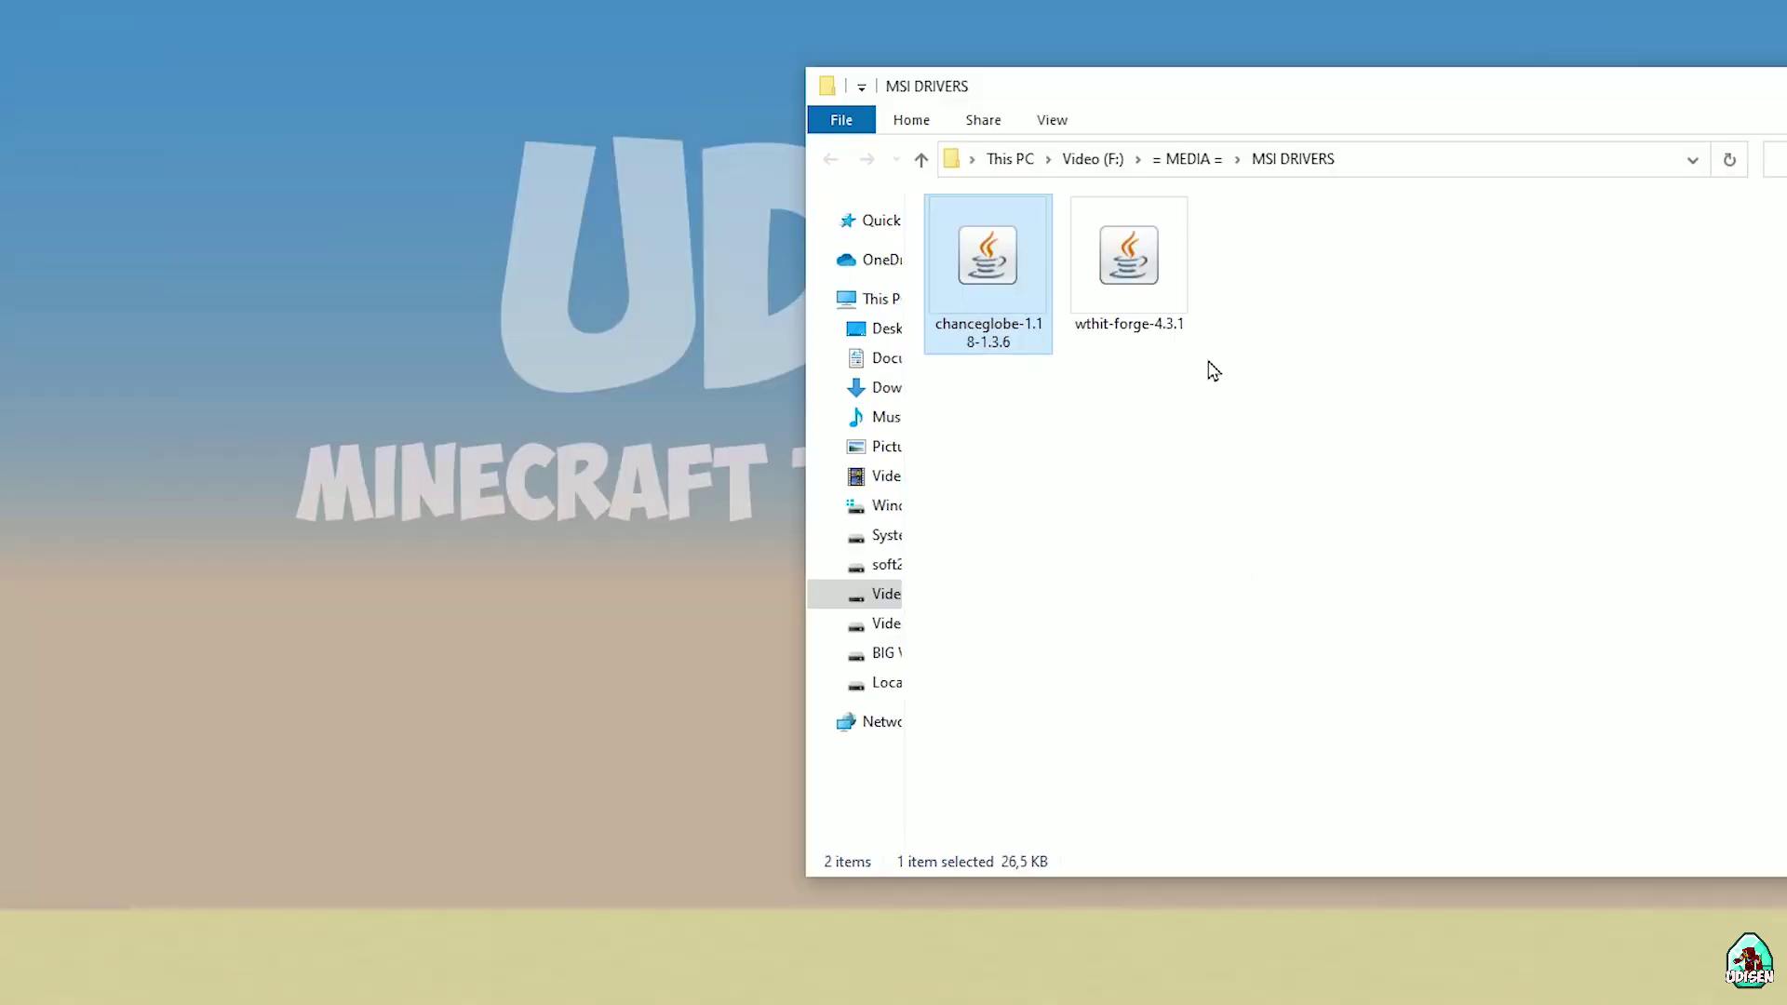
{"action": "left_click", "coordinate": [1165, 253]}
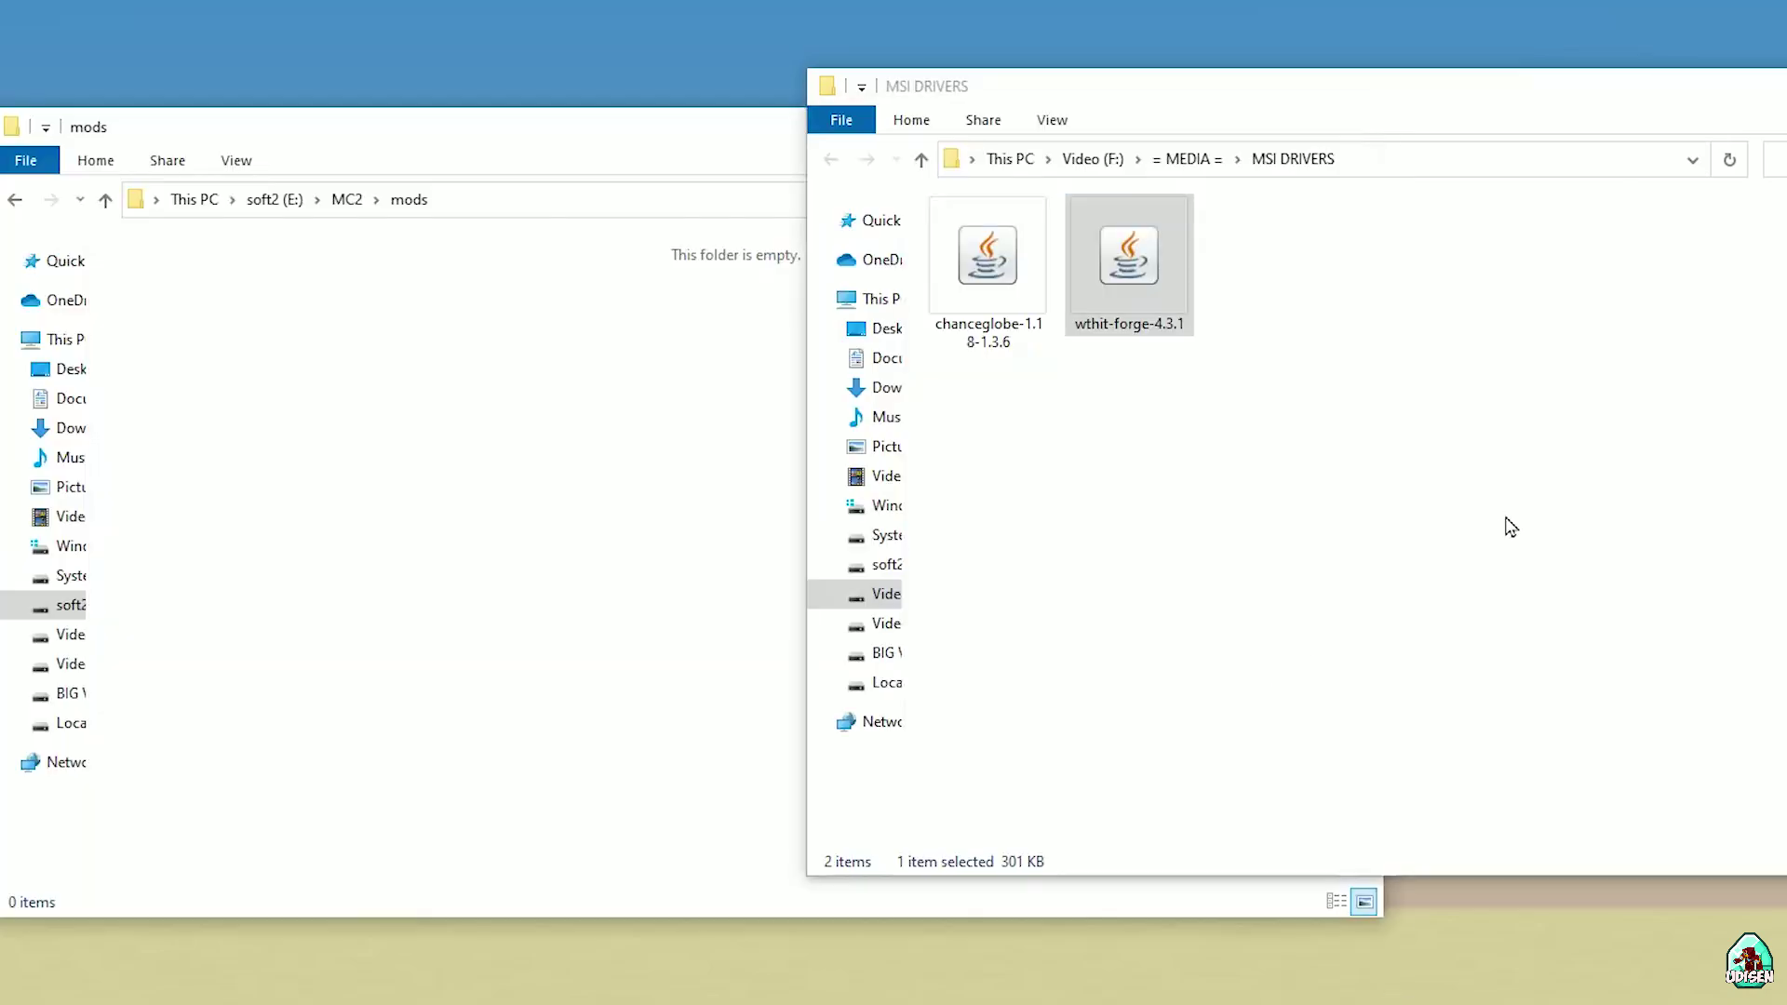
{"action": "left_click_drag", "start_coordinate": [1120, 291], "coordinate": [181, 239]}
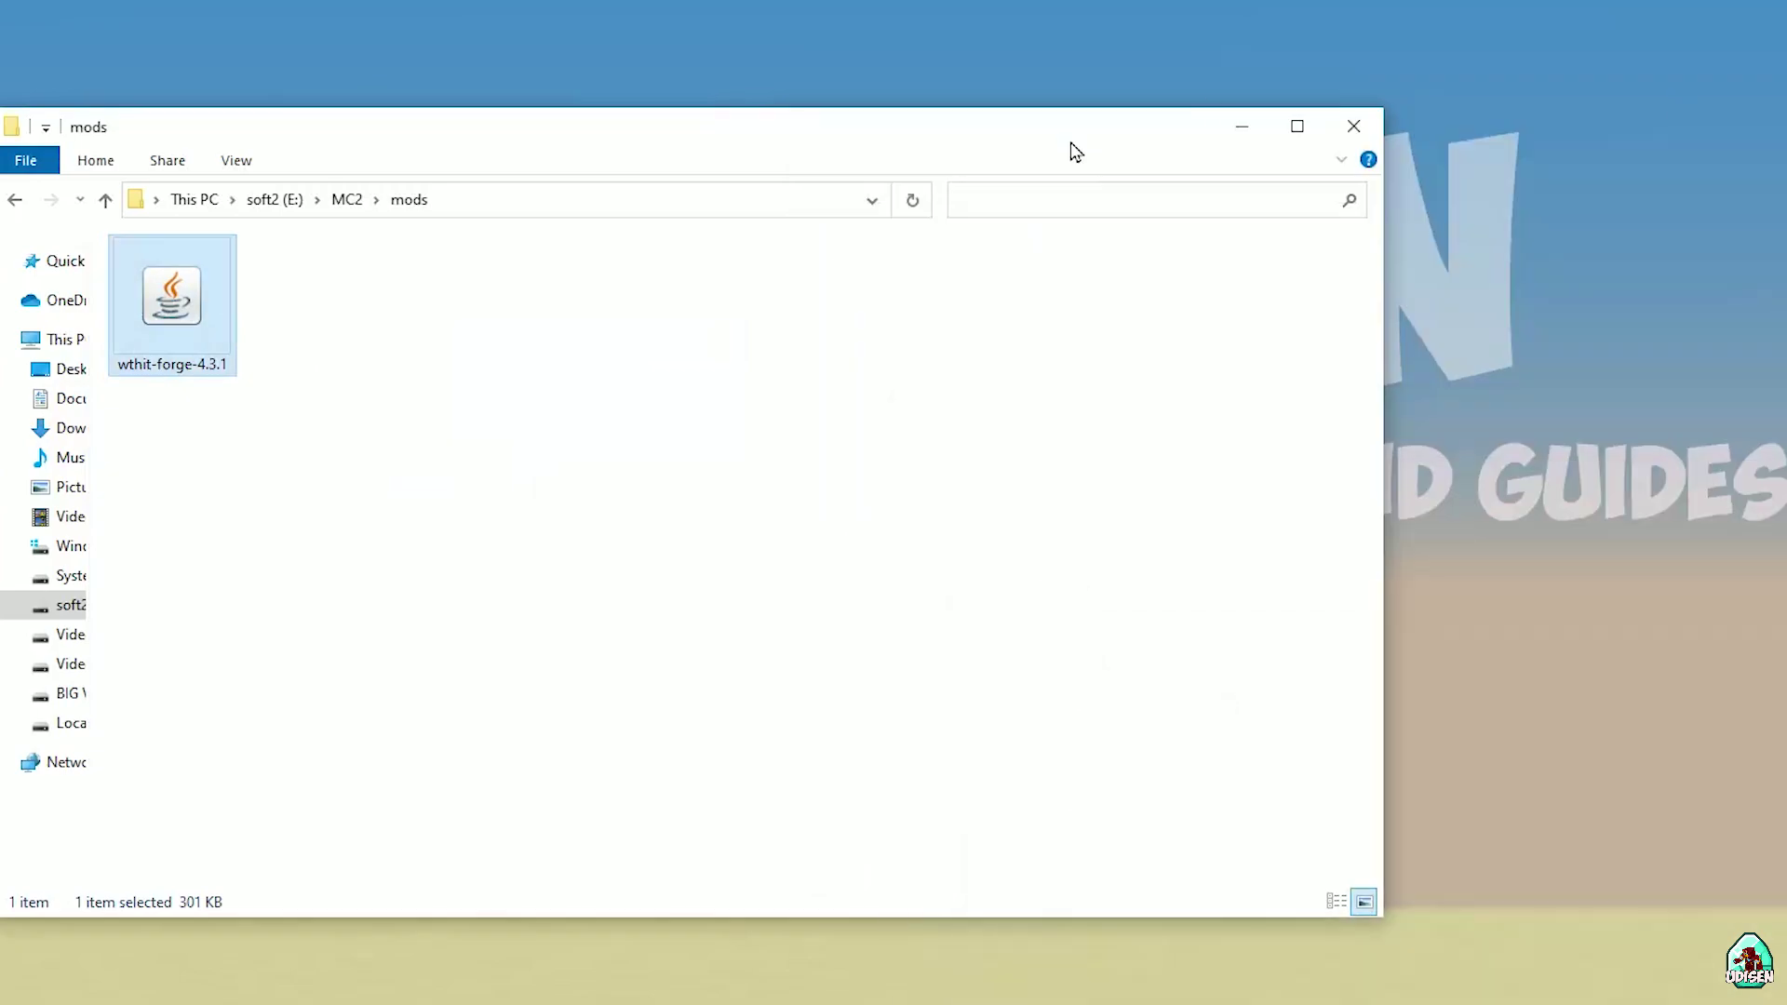
{"action": "left_click", "coordinate": [1242, 127]}
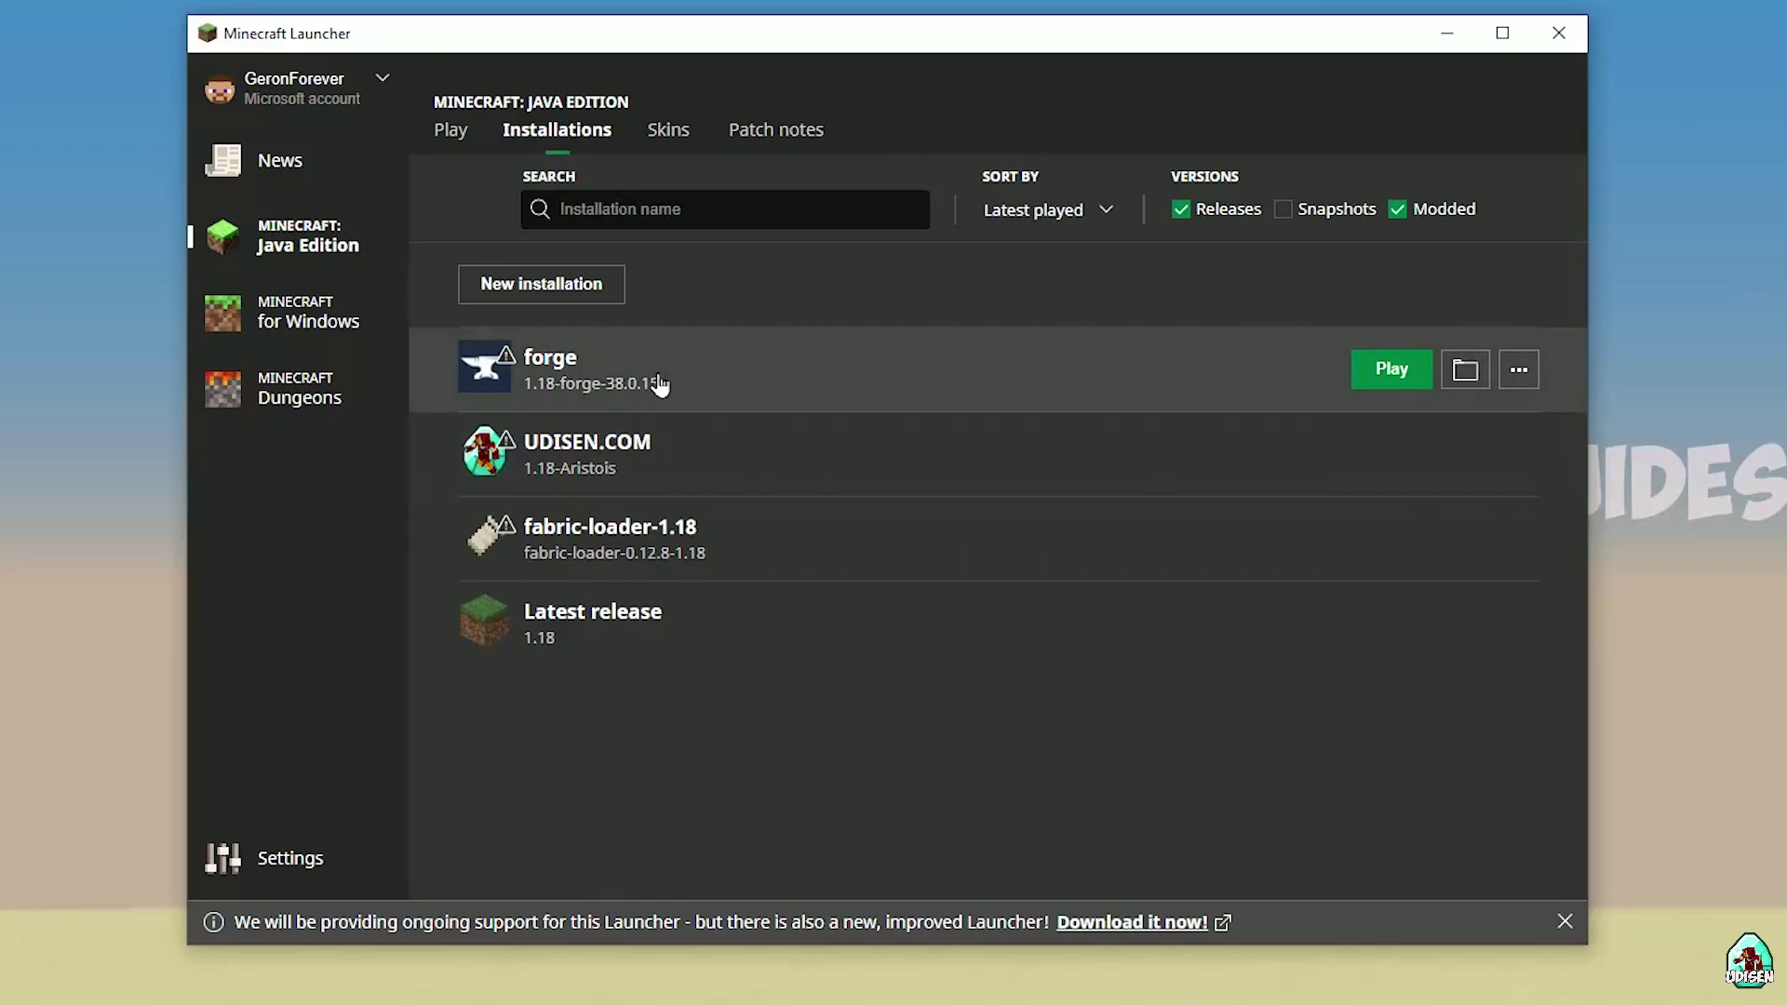
Switch the forge installation's version to release 1.18-forge-38.0.8, set it back to release 1.18-forge-38.0.15, and save
{"action": "left_click", "coordinate": [660, 383]}
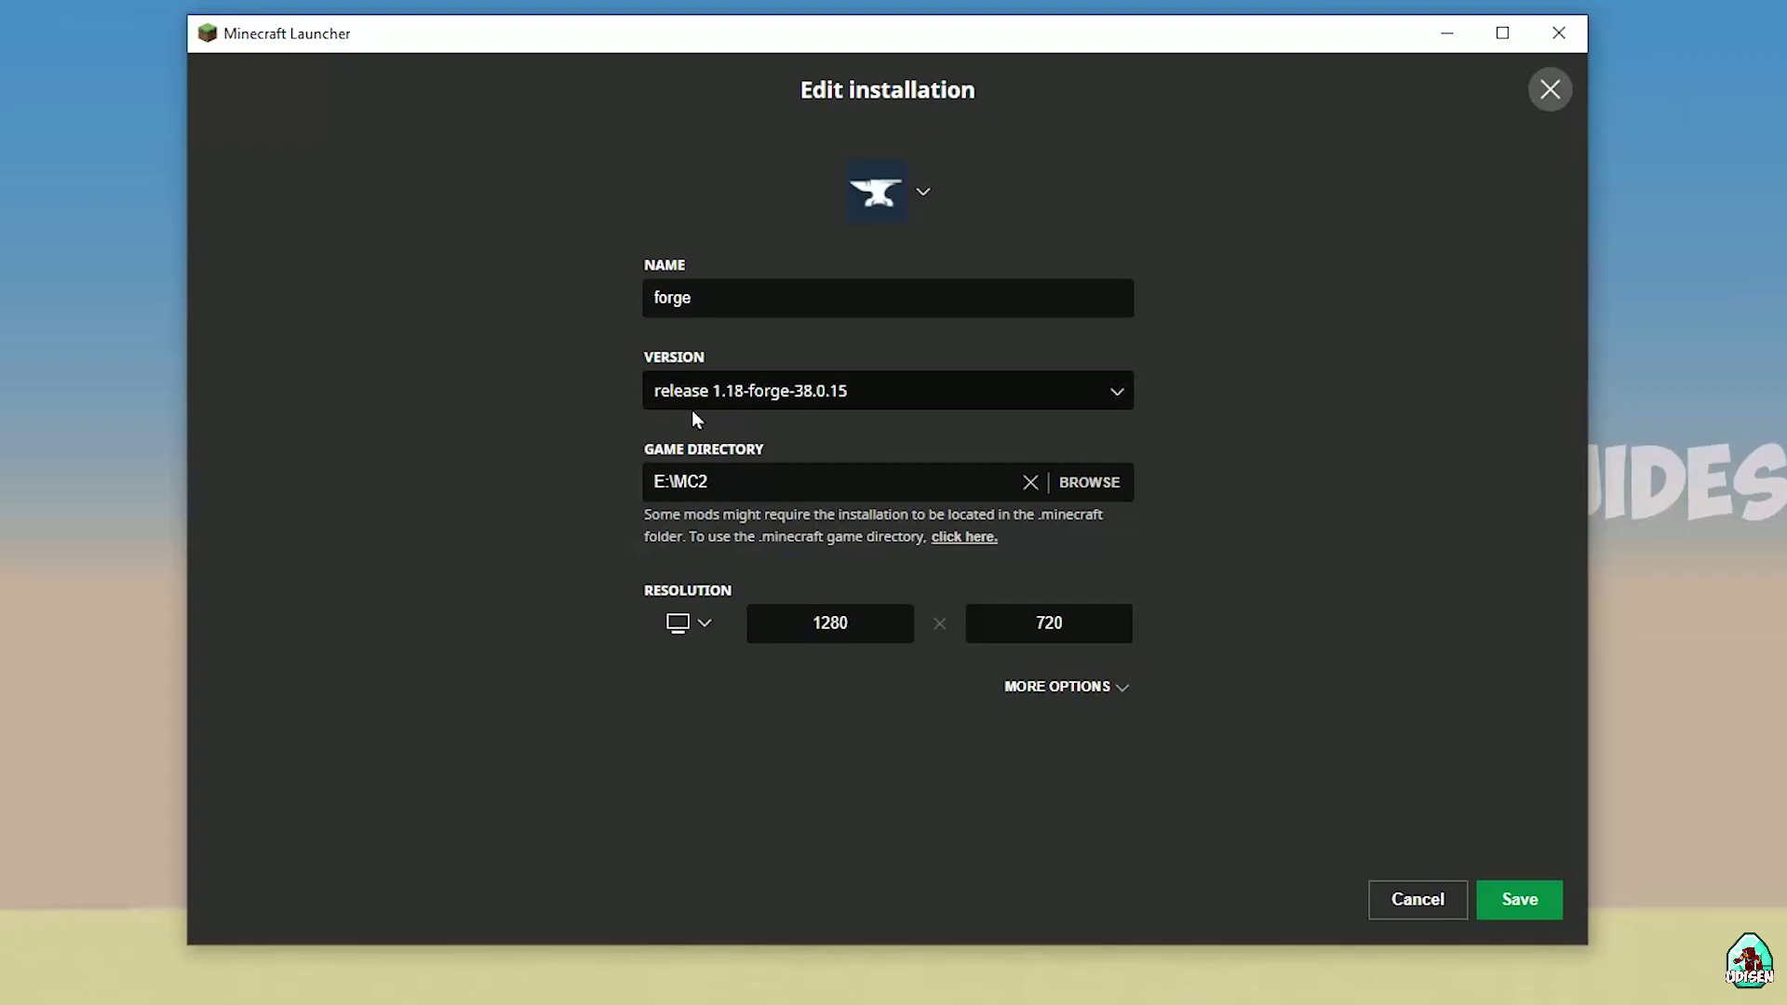
{"action": "left_click", "coordinate": [684, 391]}
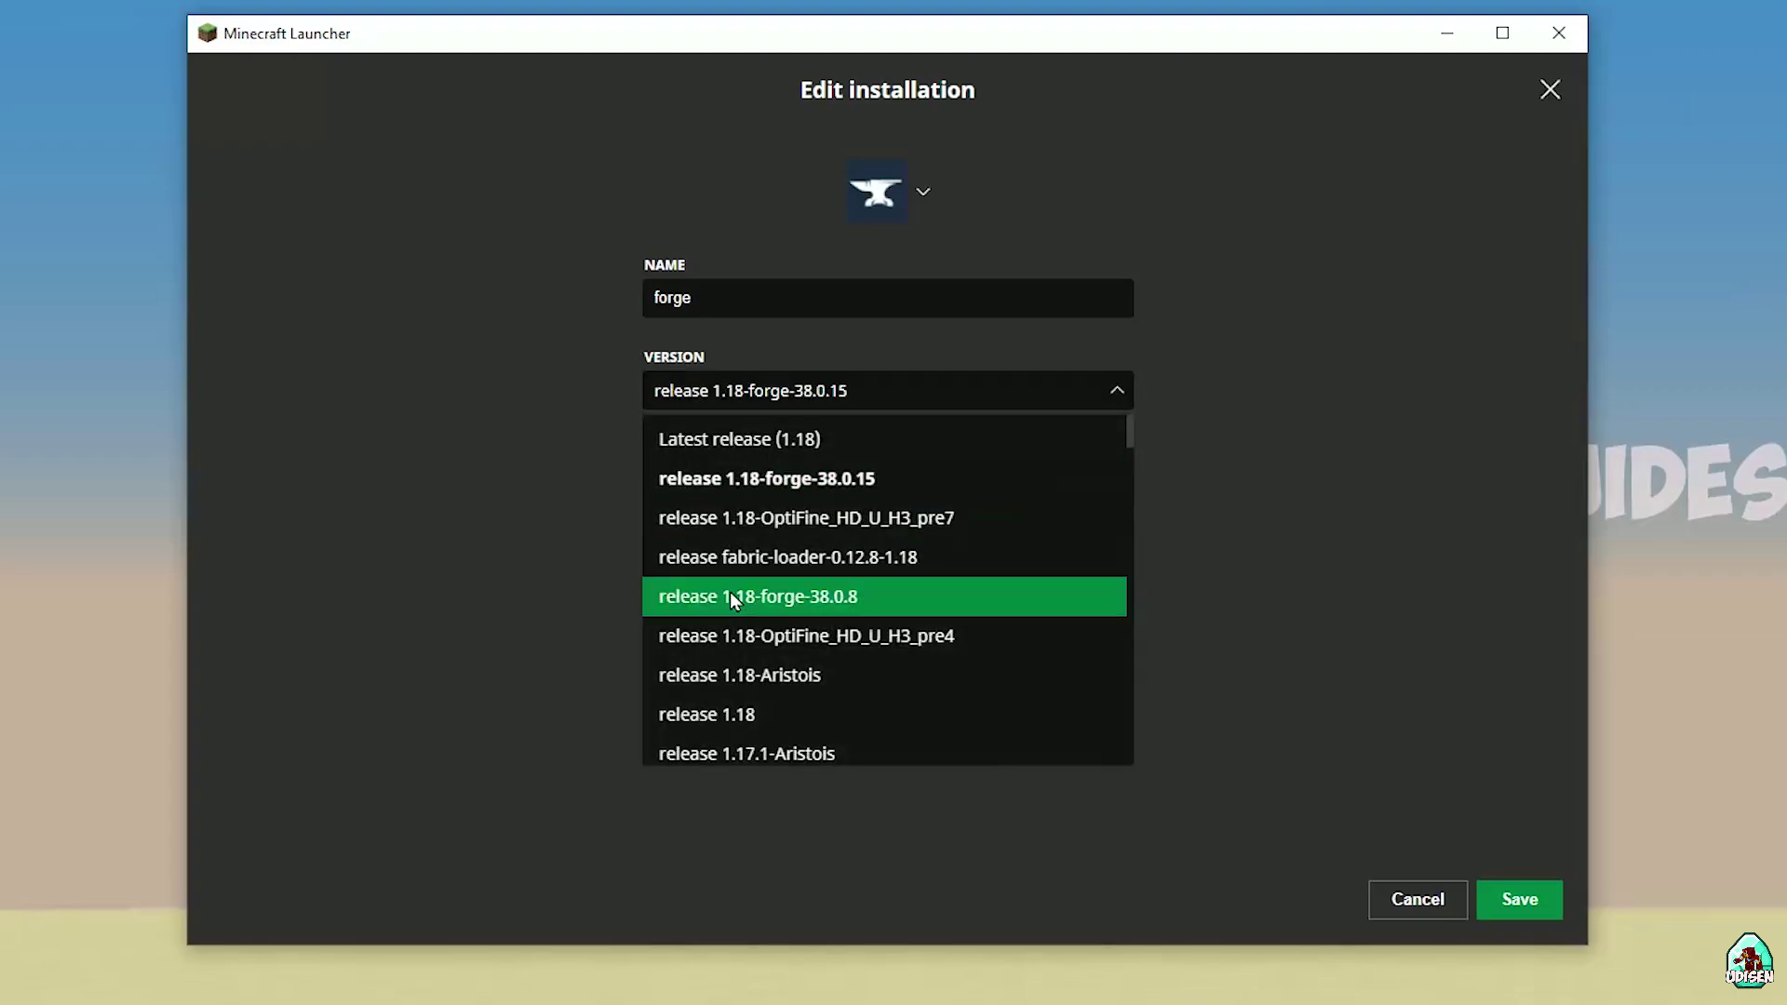
{"action": "left_click", "coordinate": [734, 599]}
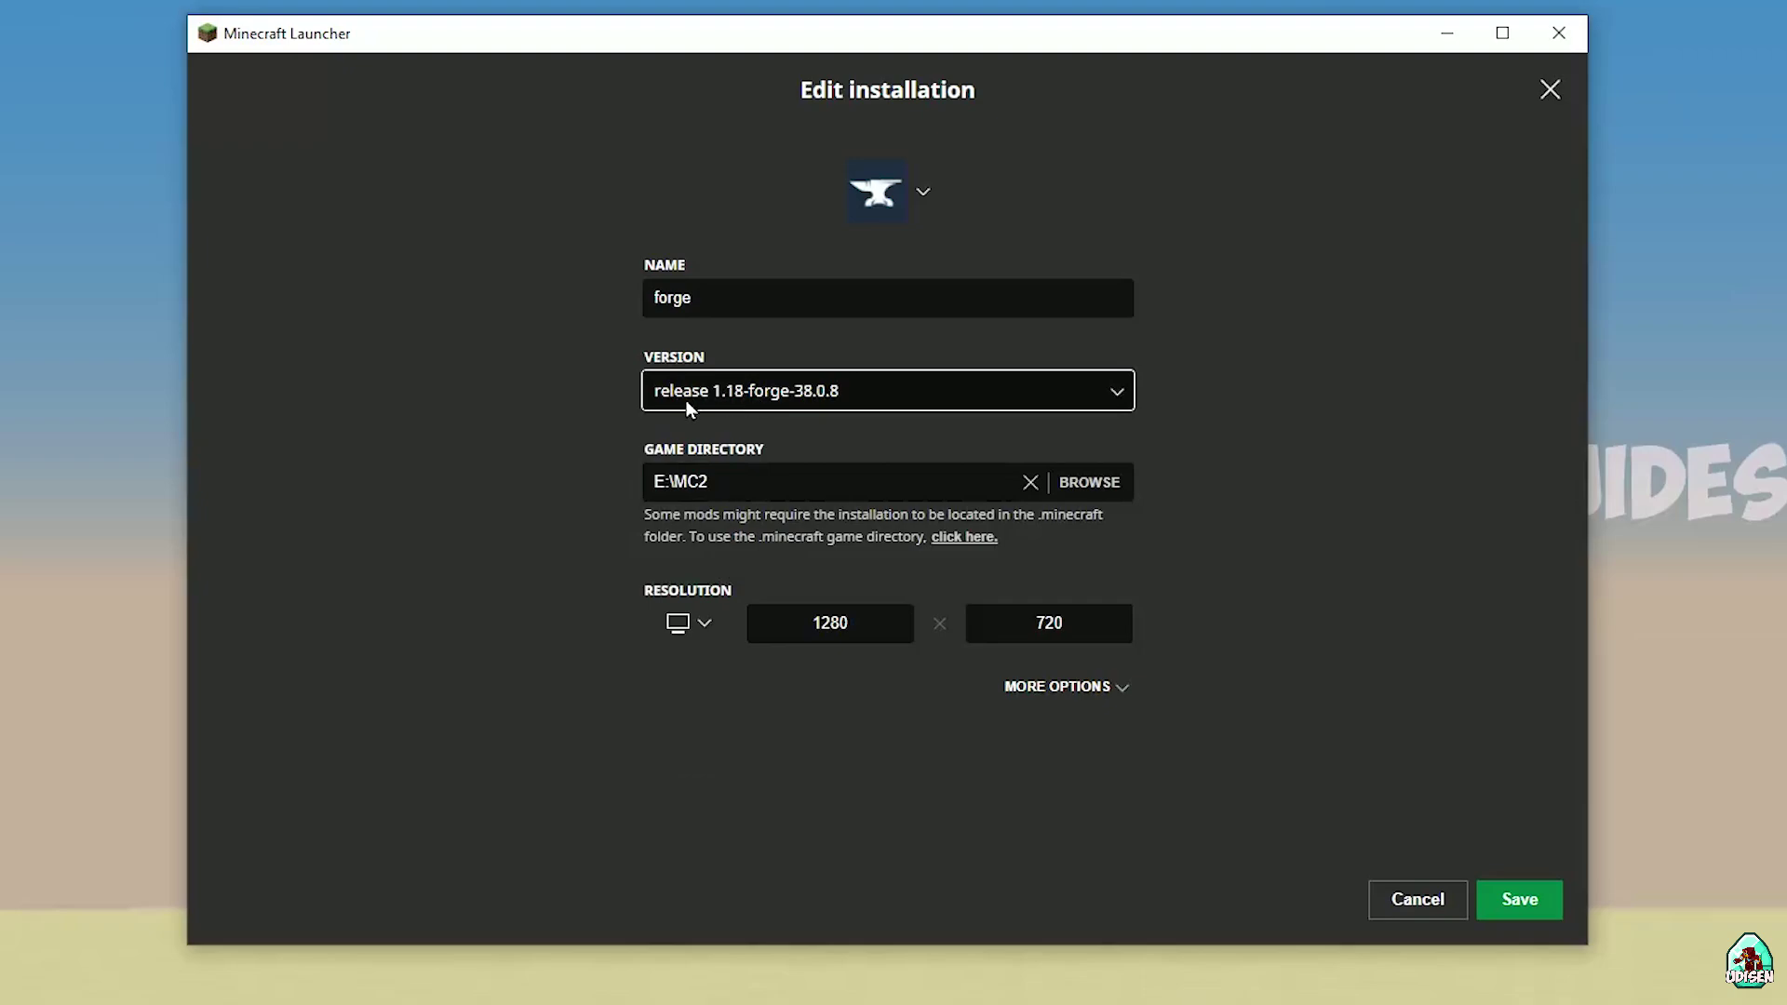
{"action": "left_click", "coordinate": [788, 394]}
{"action": "left_click", "coordinate": [823, 481]}
{"action": "left_click", "coordinate": [1519, 901]}
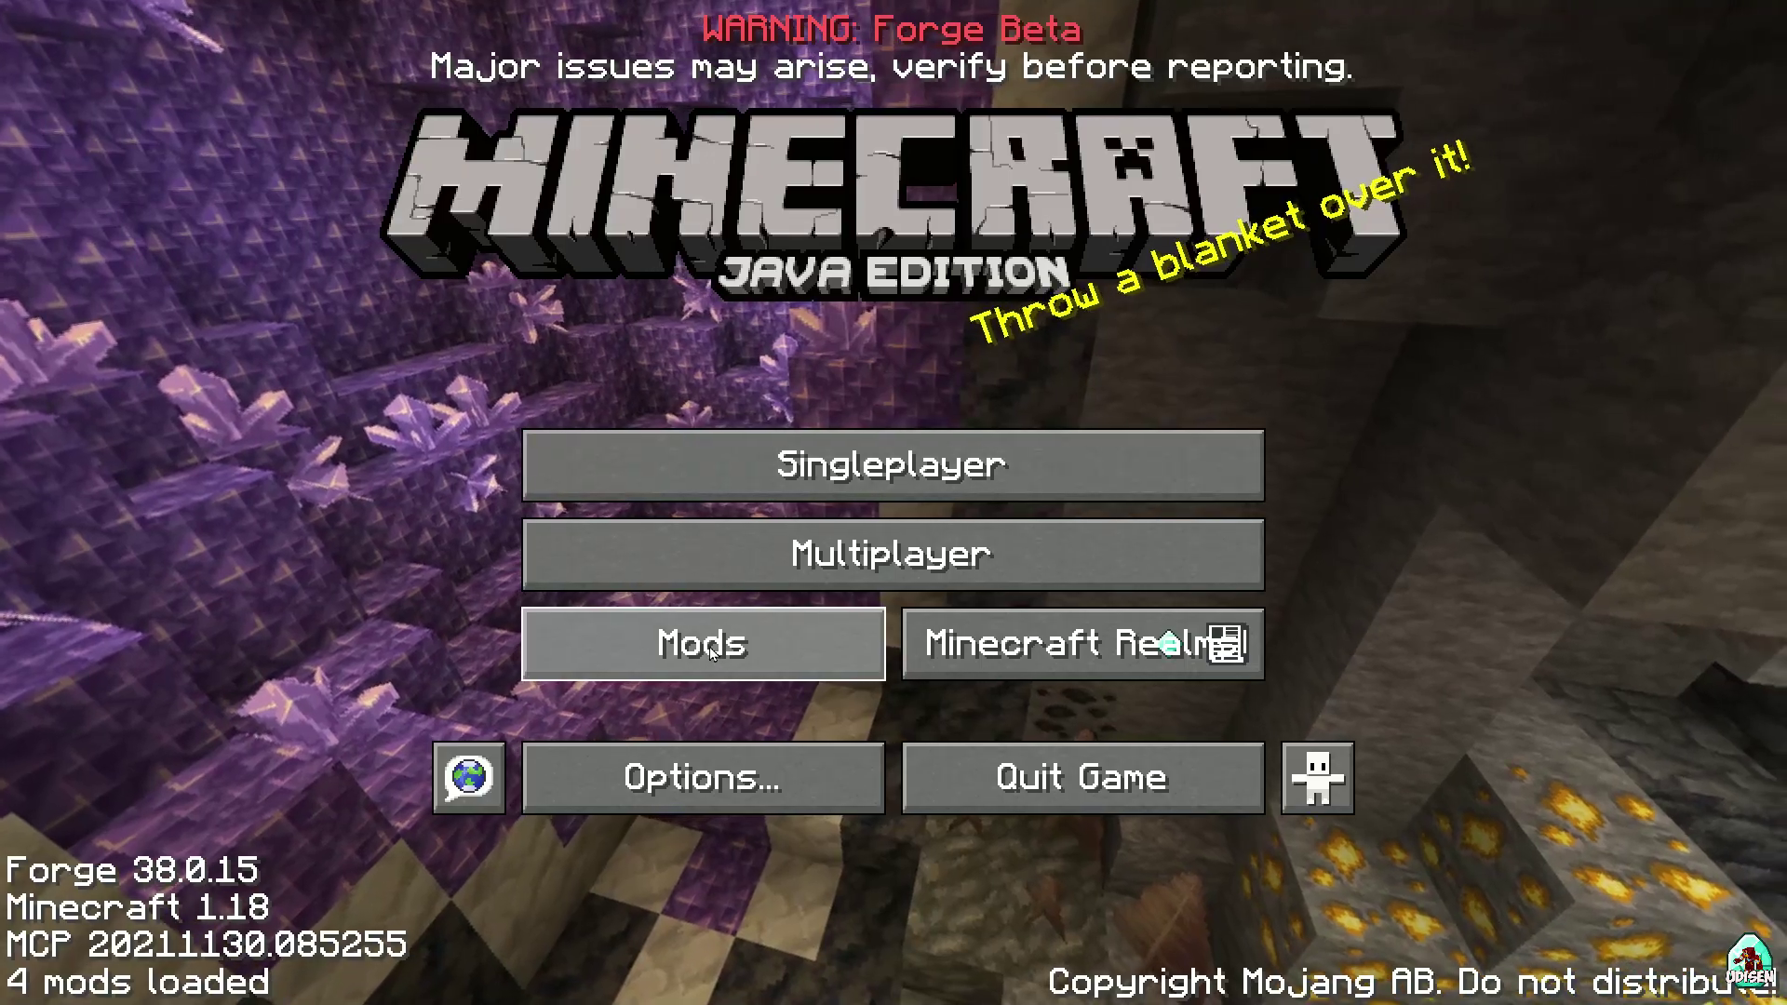
Open the game's list of loaded mods, view the waila entry's details, and leave the list
{"action": "left_click", "coordinate": [703, 640]}
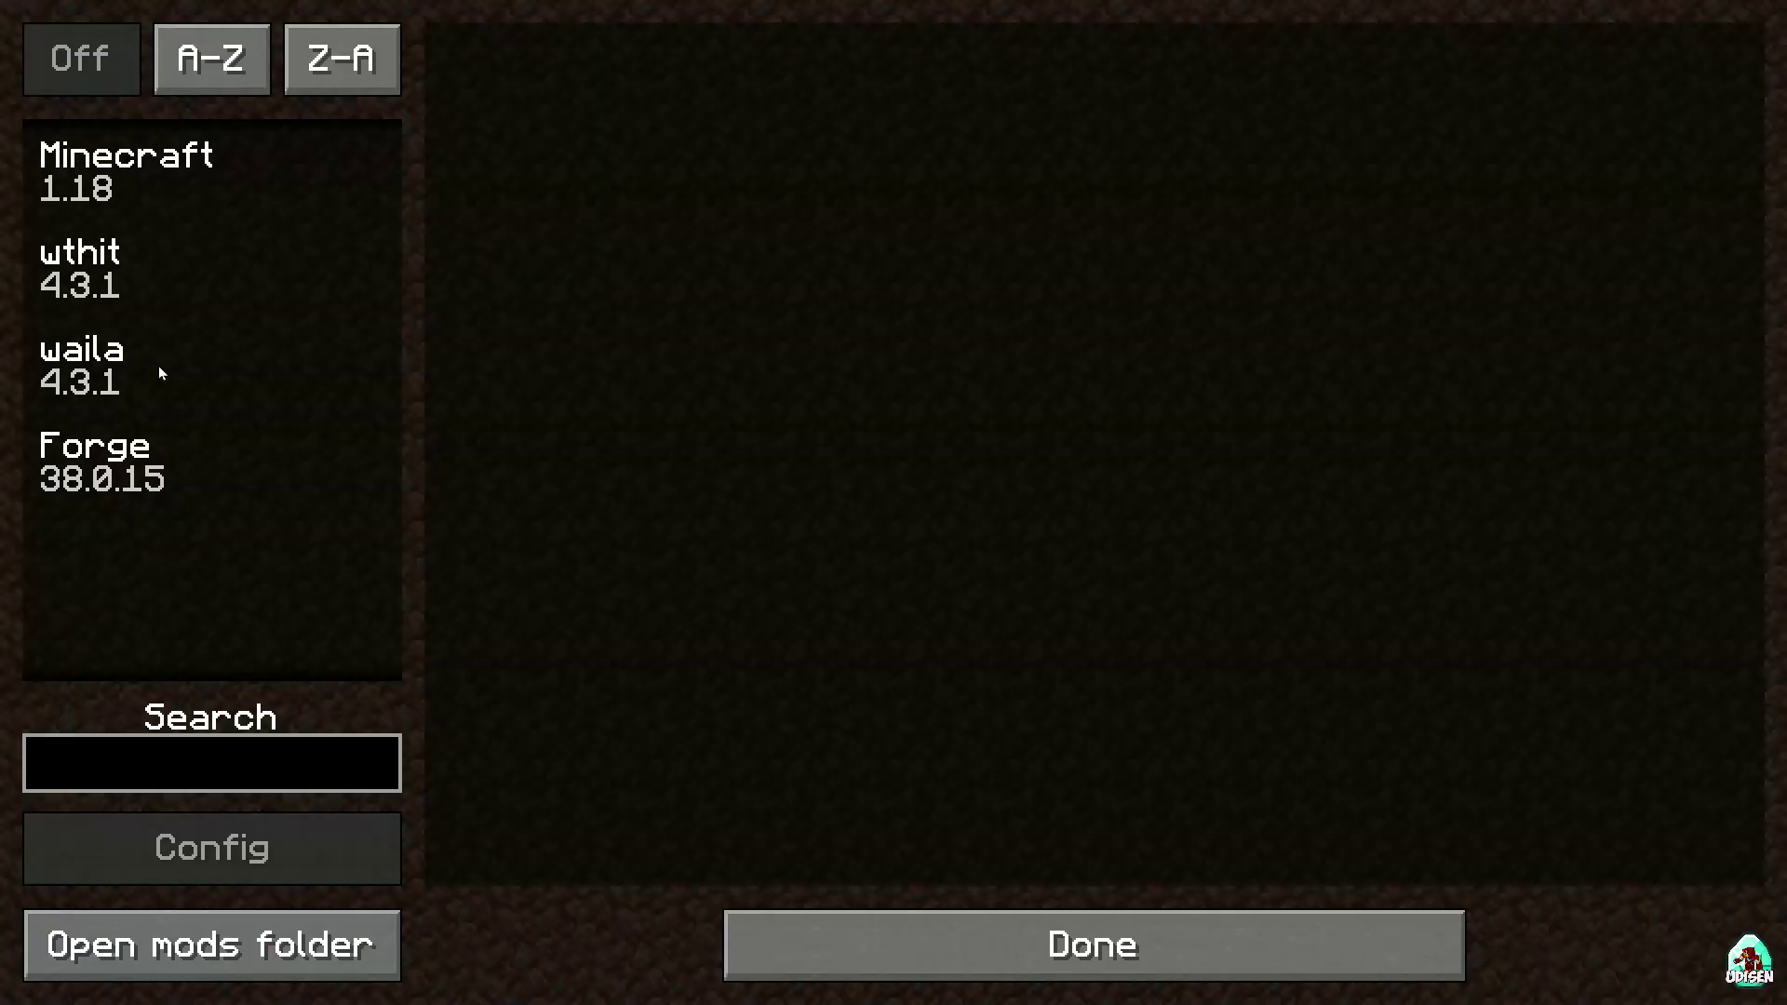
{"action": "left_click", "coordinate": [131, 305]}
{"action": "left_click", "coordinate": [118, 373]}
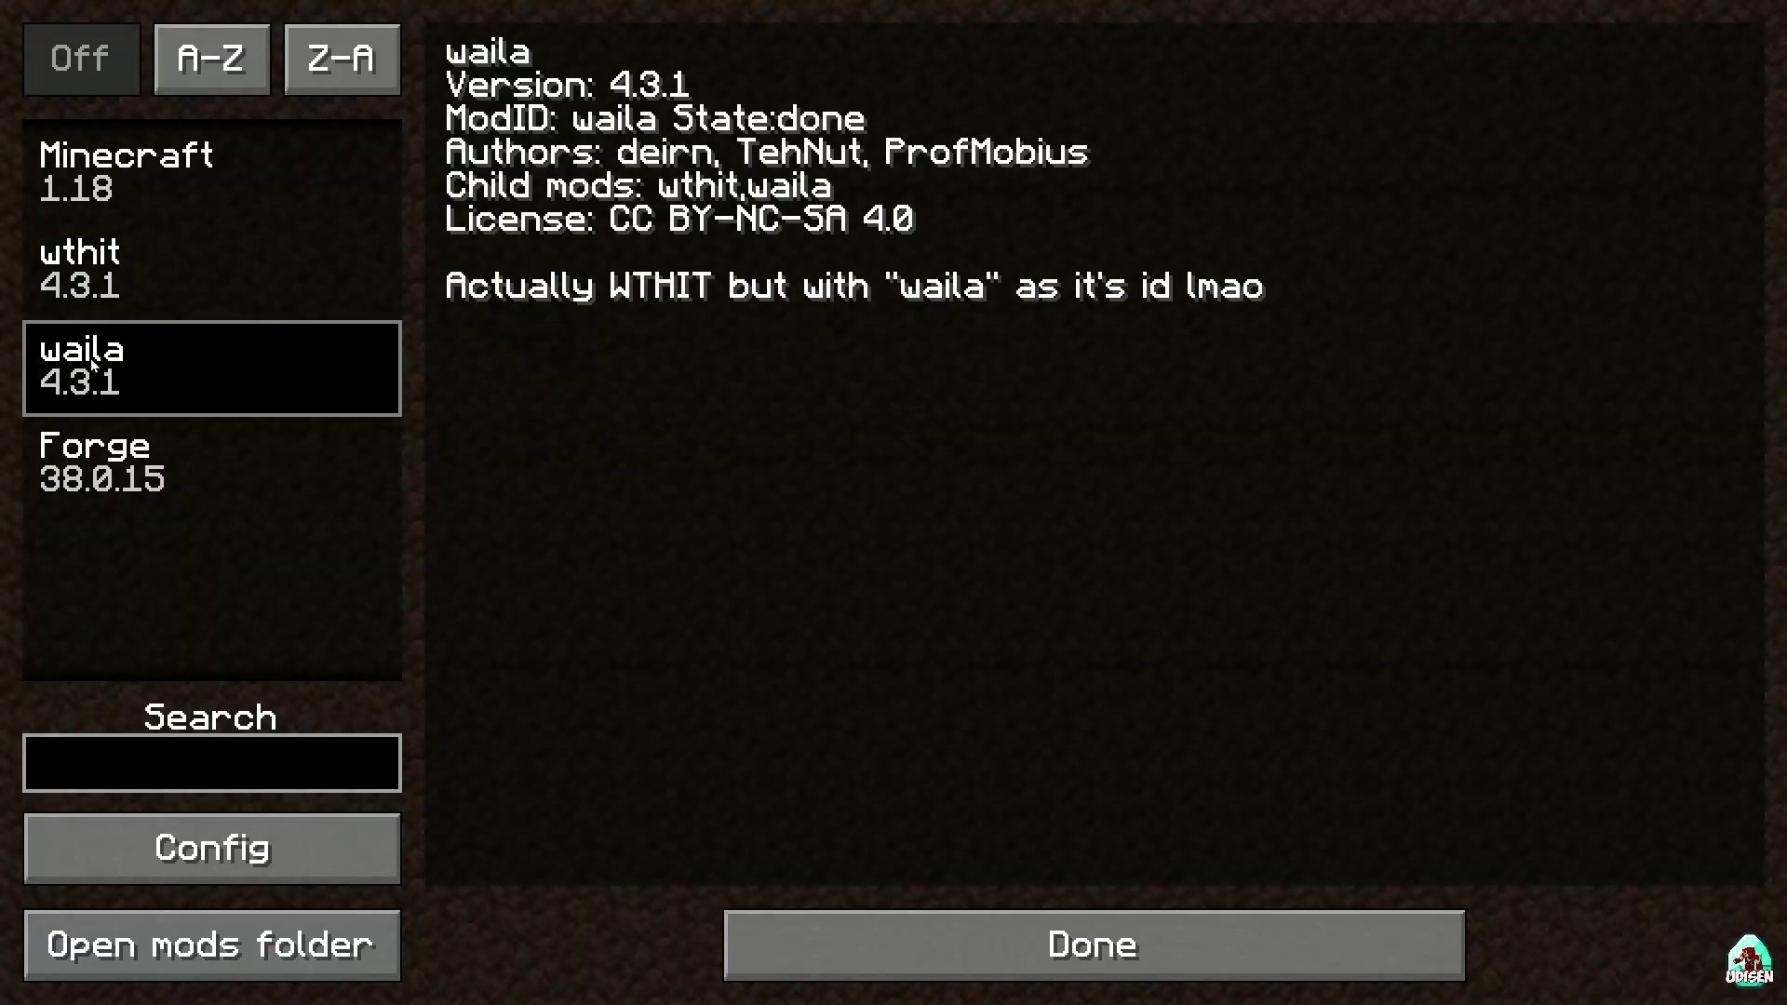
{"action": "key", "text": "Escape"}
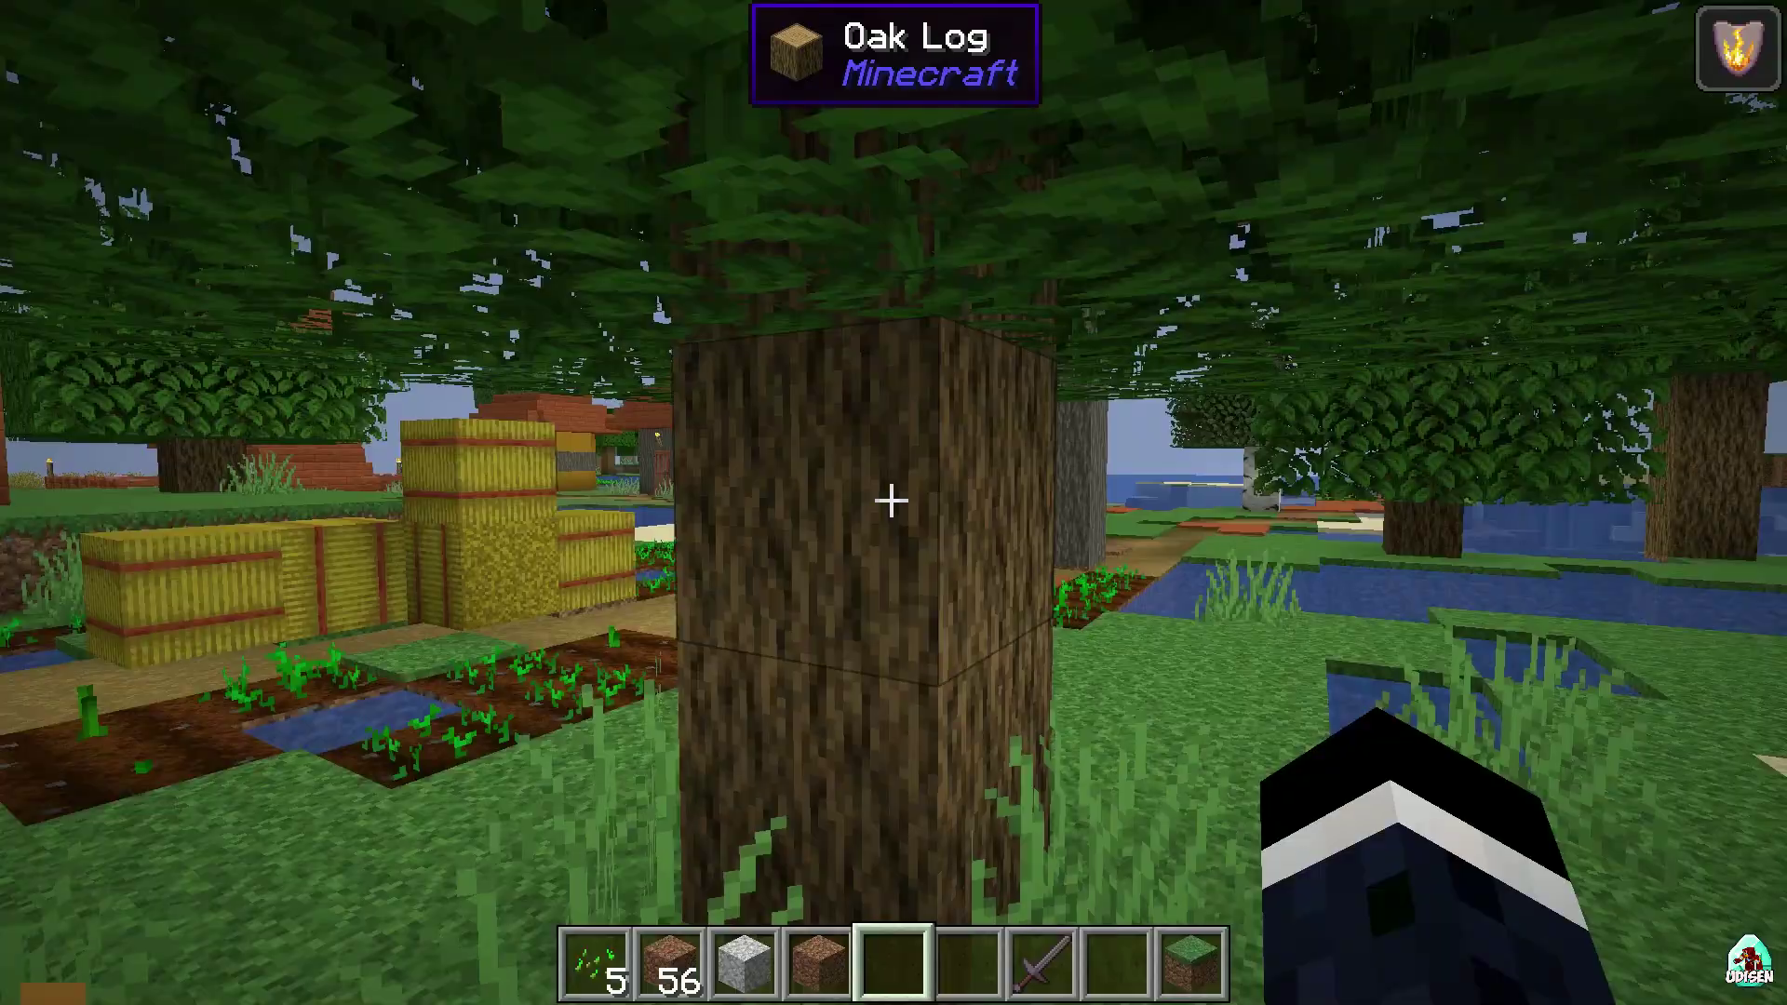
Walk from the oak tree to the village farm and examine the wthit tooltips of the hay bale and wheat crops
{"action": "key", "text": "w"}
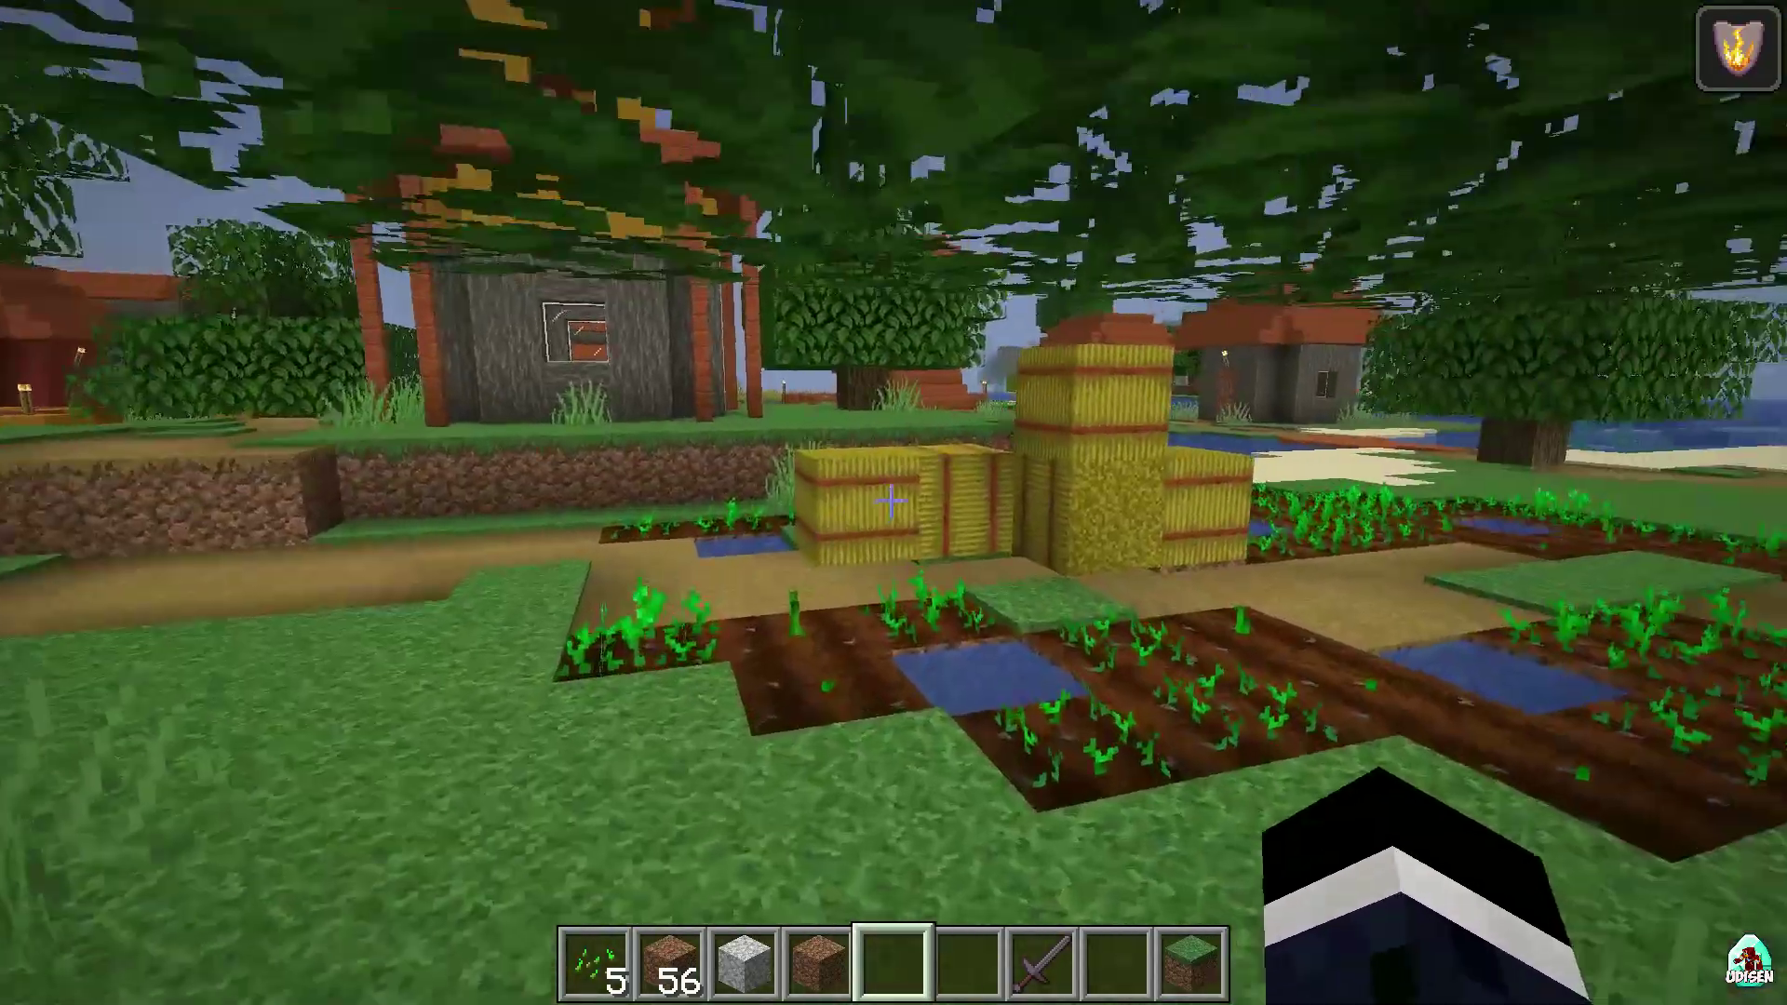
{"action": "key", "text": "w"}
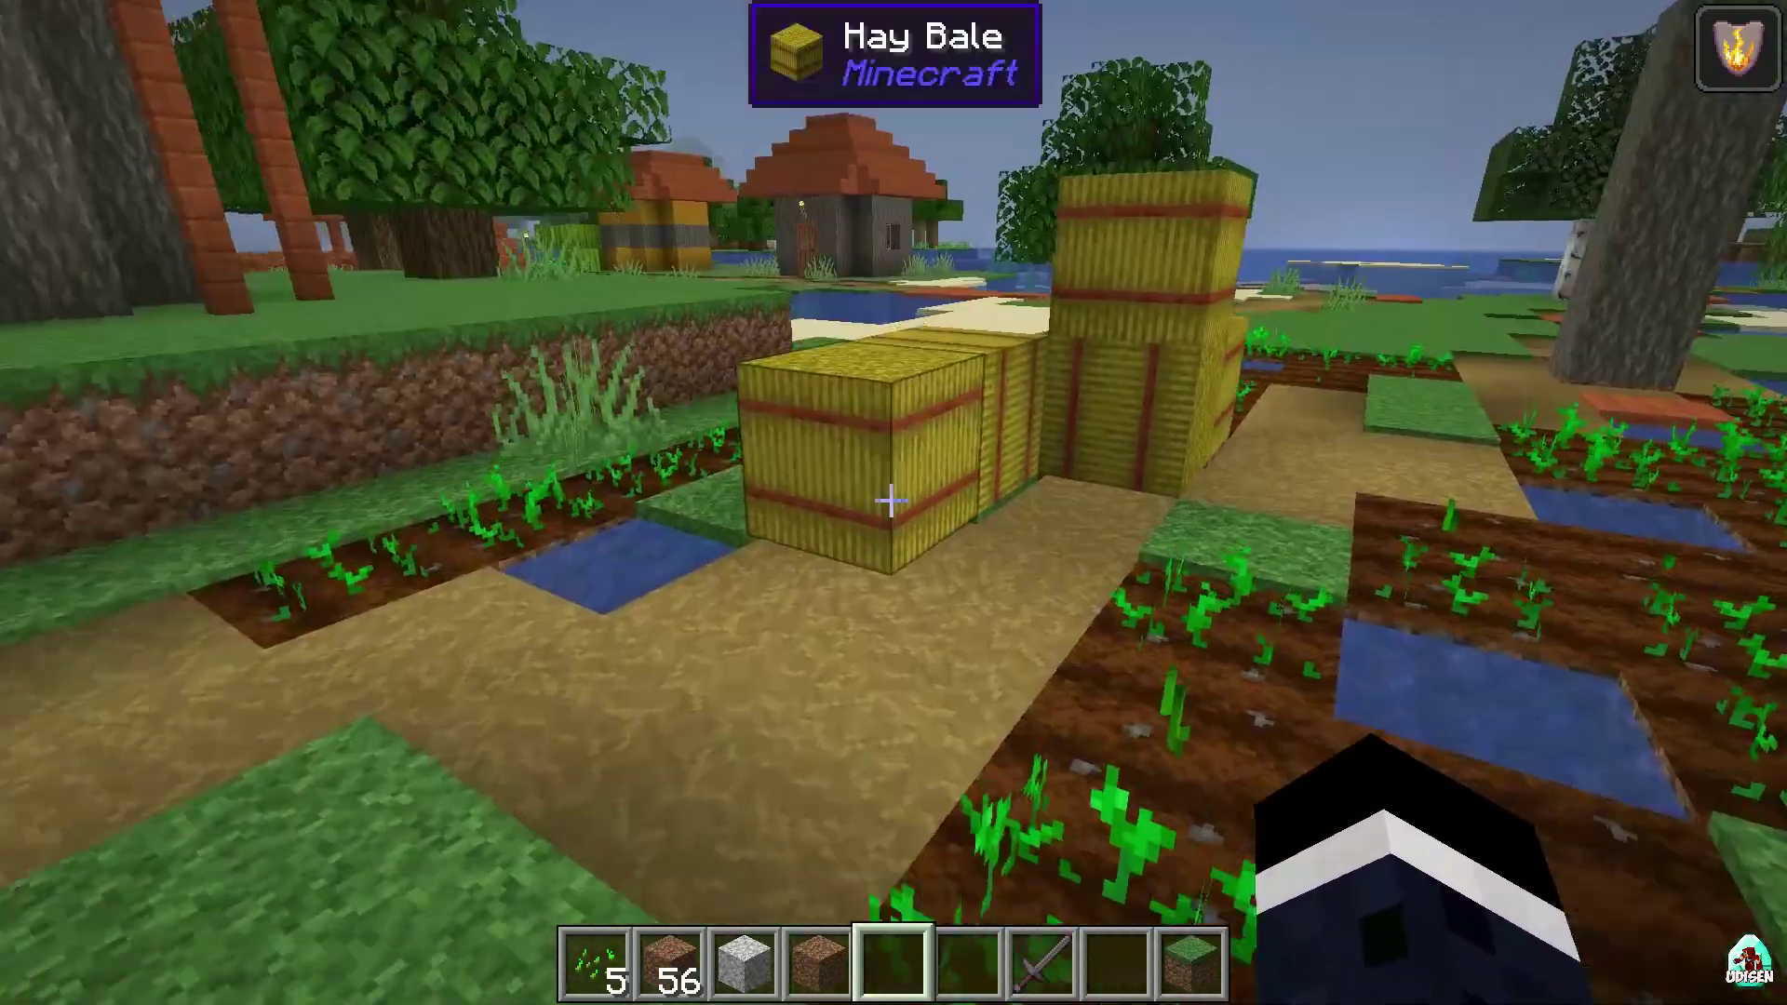
{"action": "key", "text": "s"}
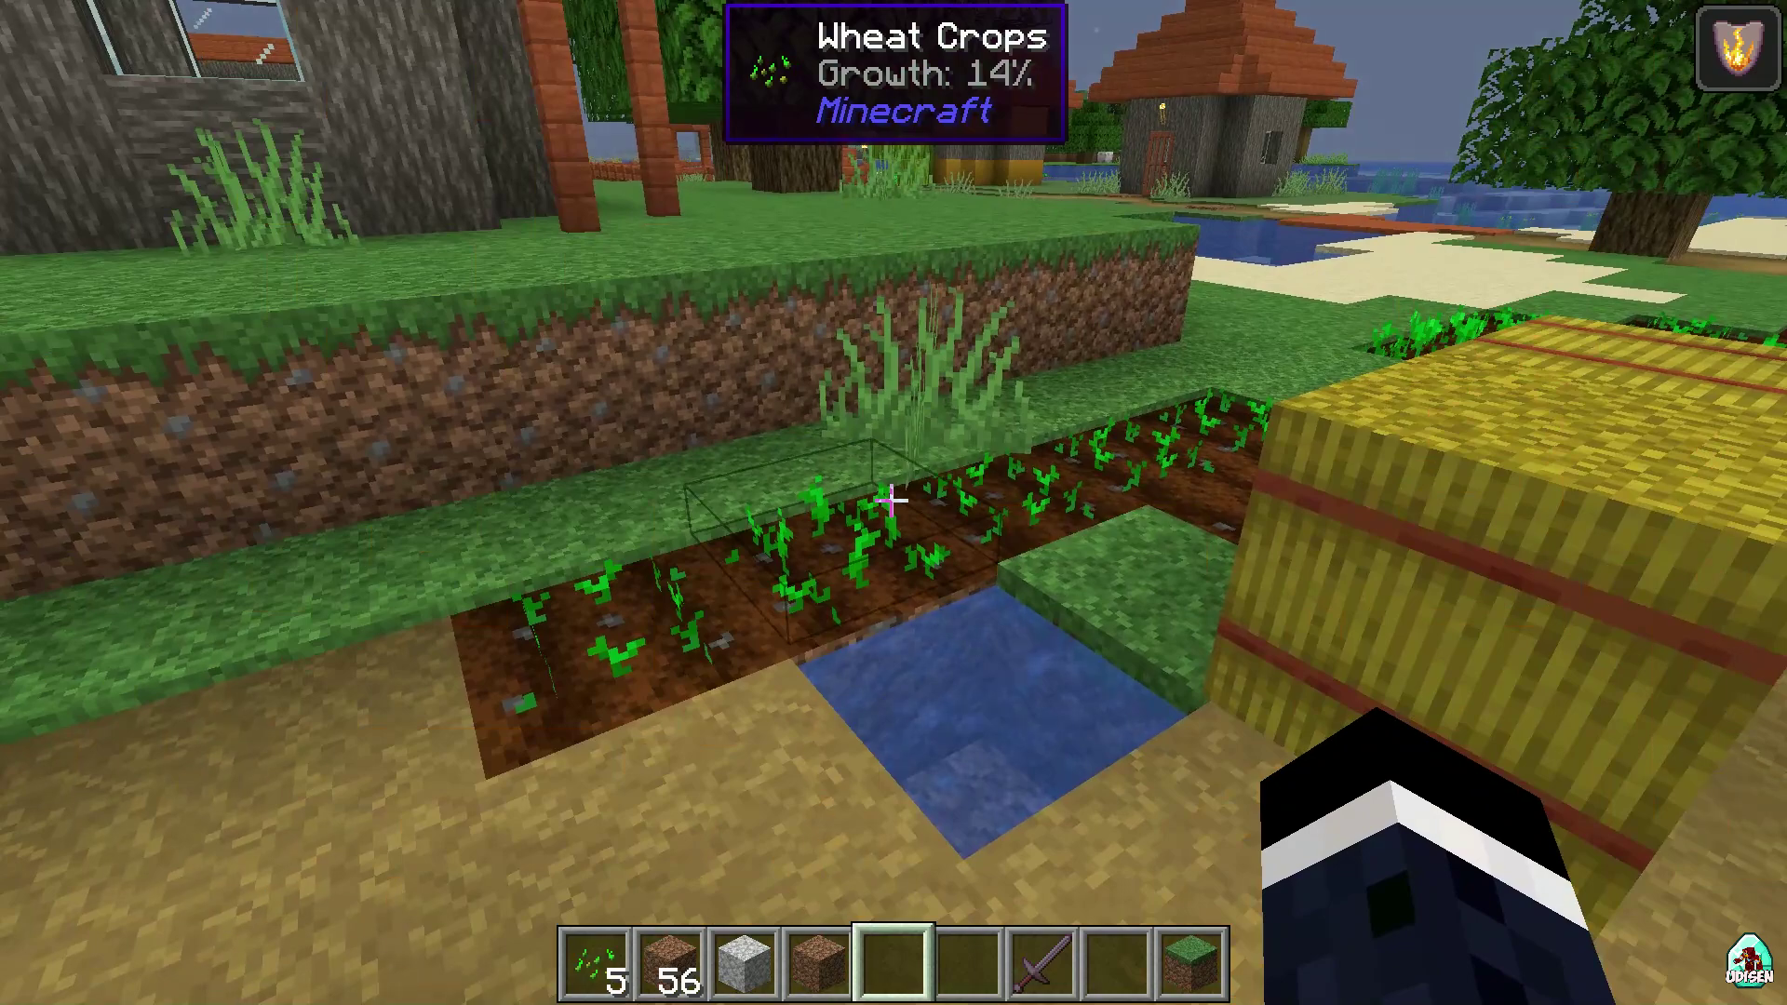
{"action": "key", "text": "s"}
Set the world time to 1000 with the /time set command
{"action": "key", "text": "slash"}
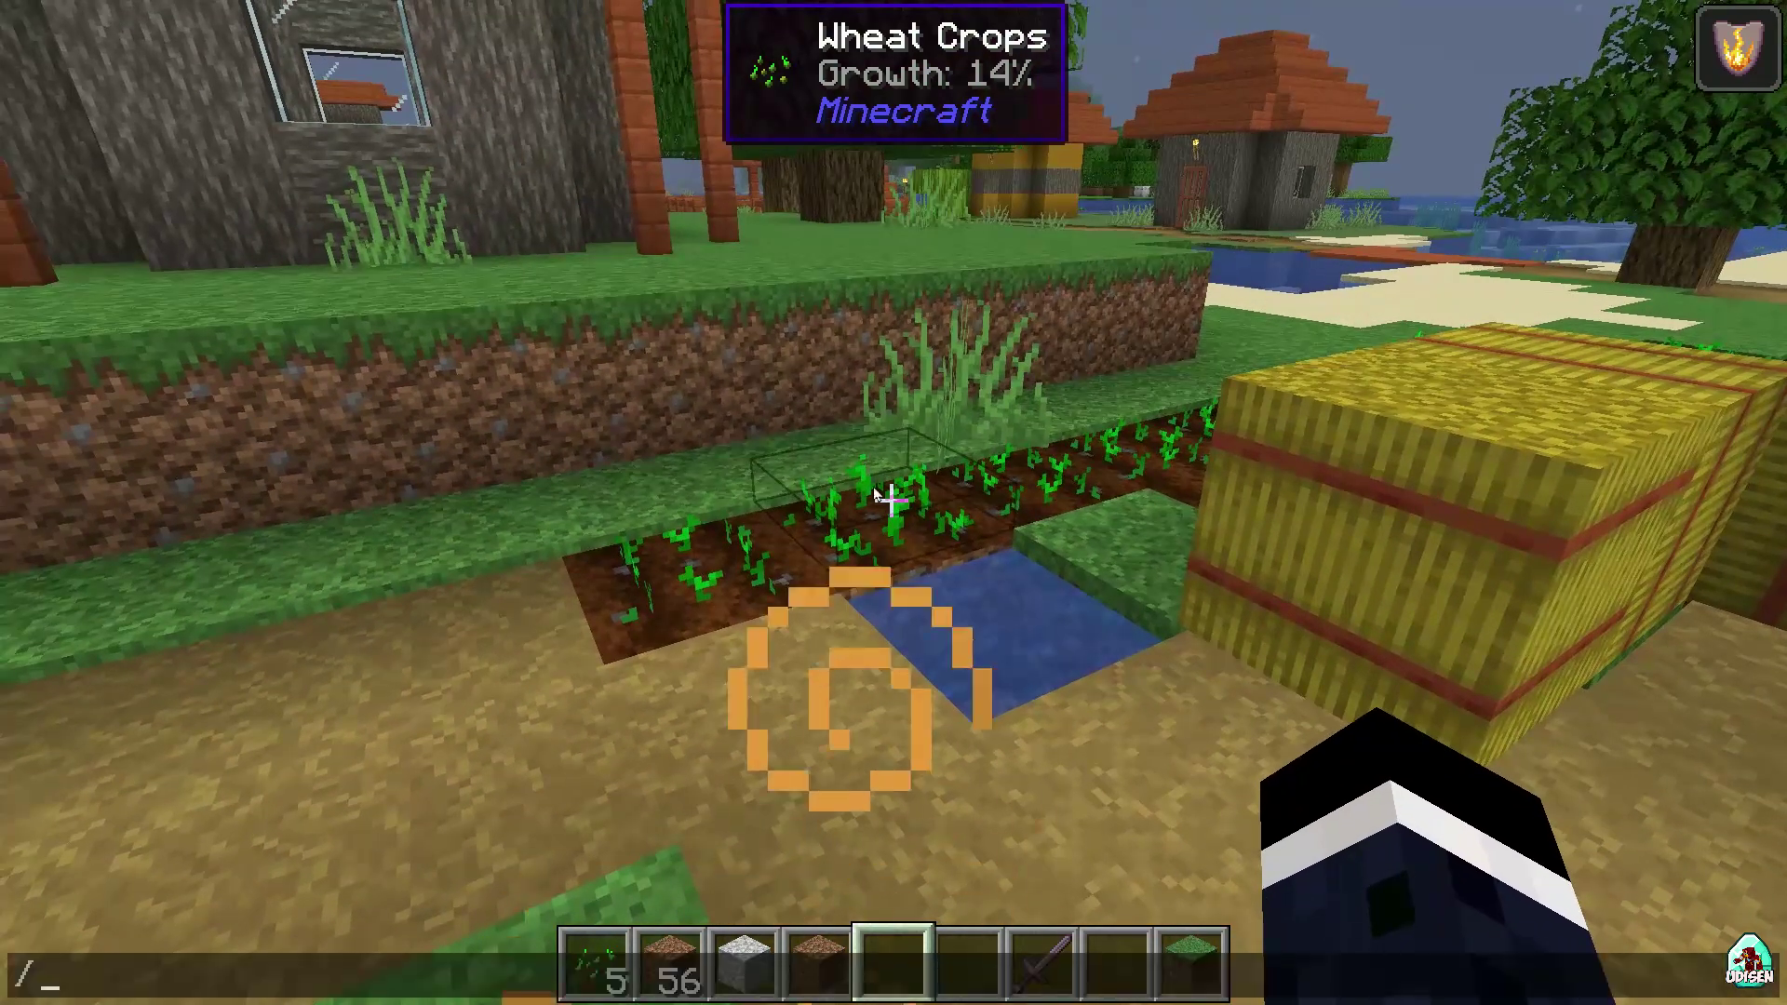
{"action": "type", "text": "time set"}
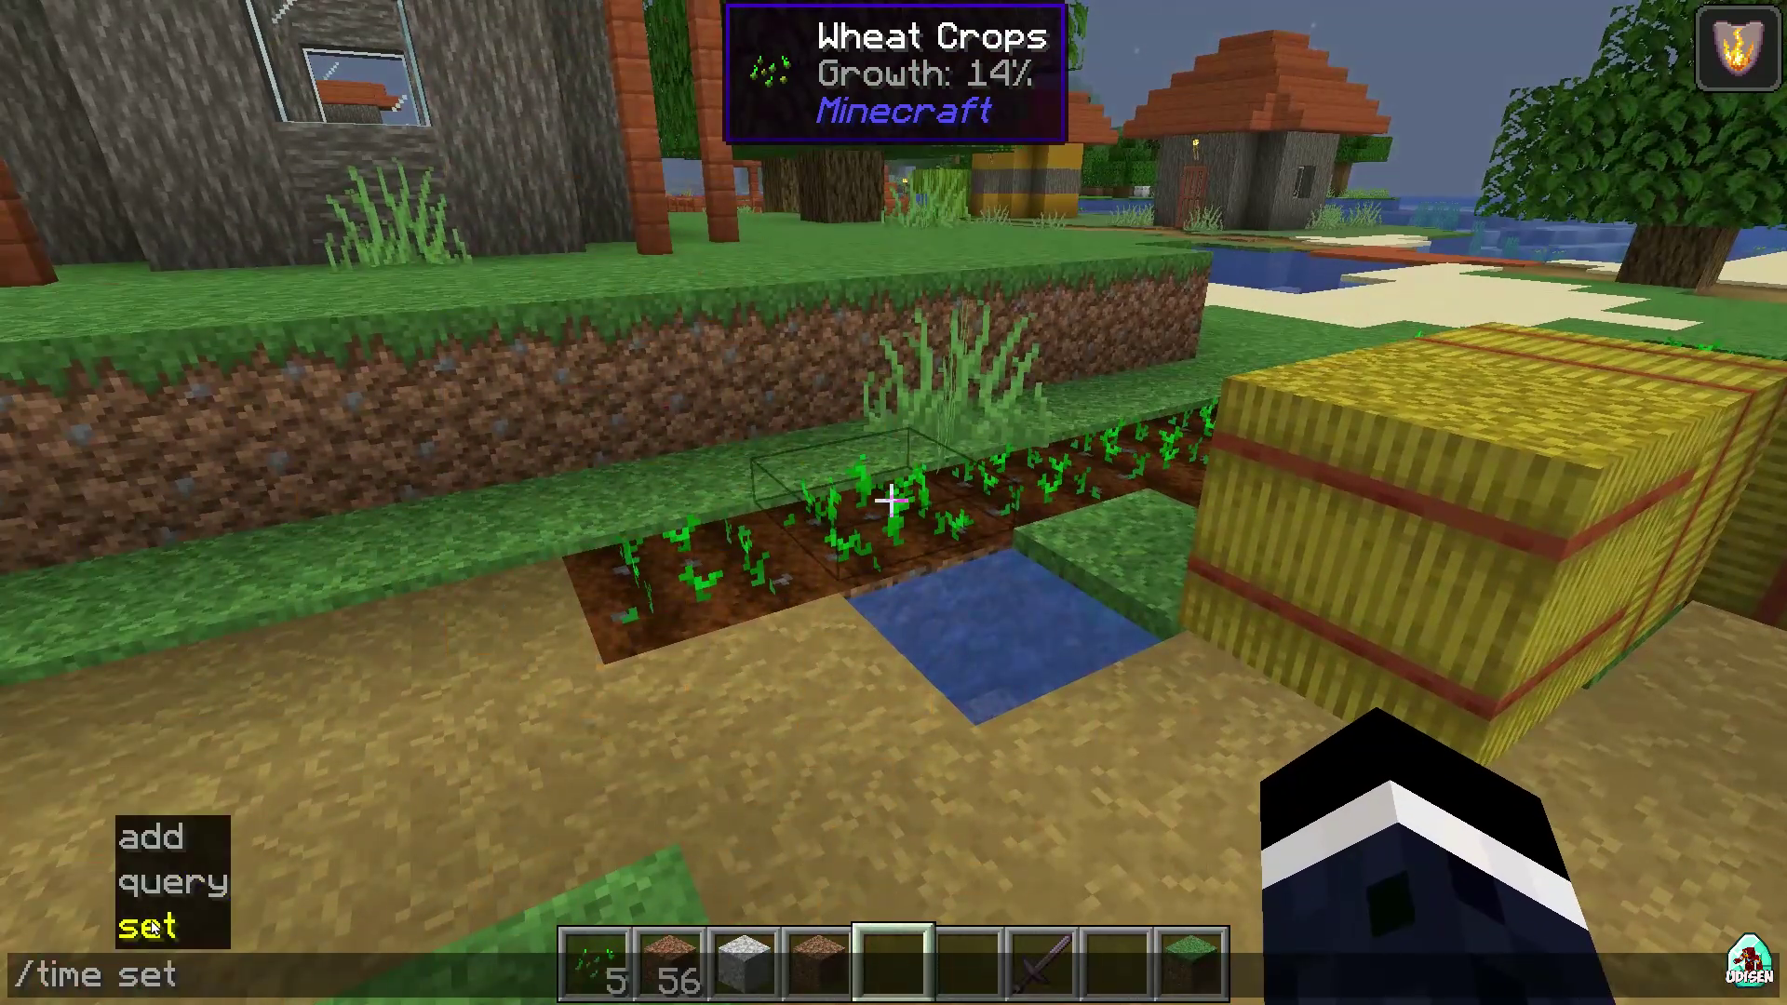
{"action": "key", "text": "Tab"}
{"action": "key", "text": "Return"}
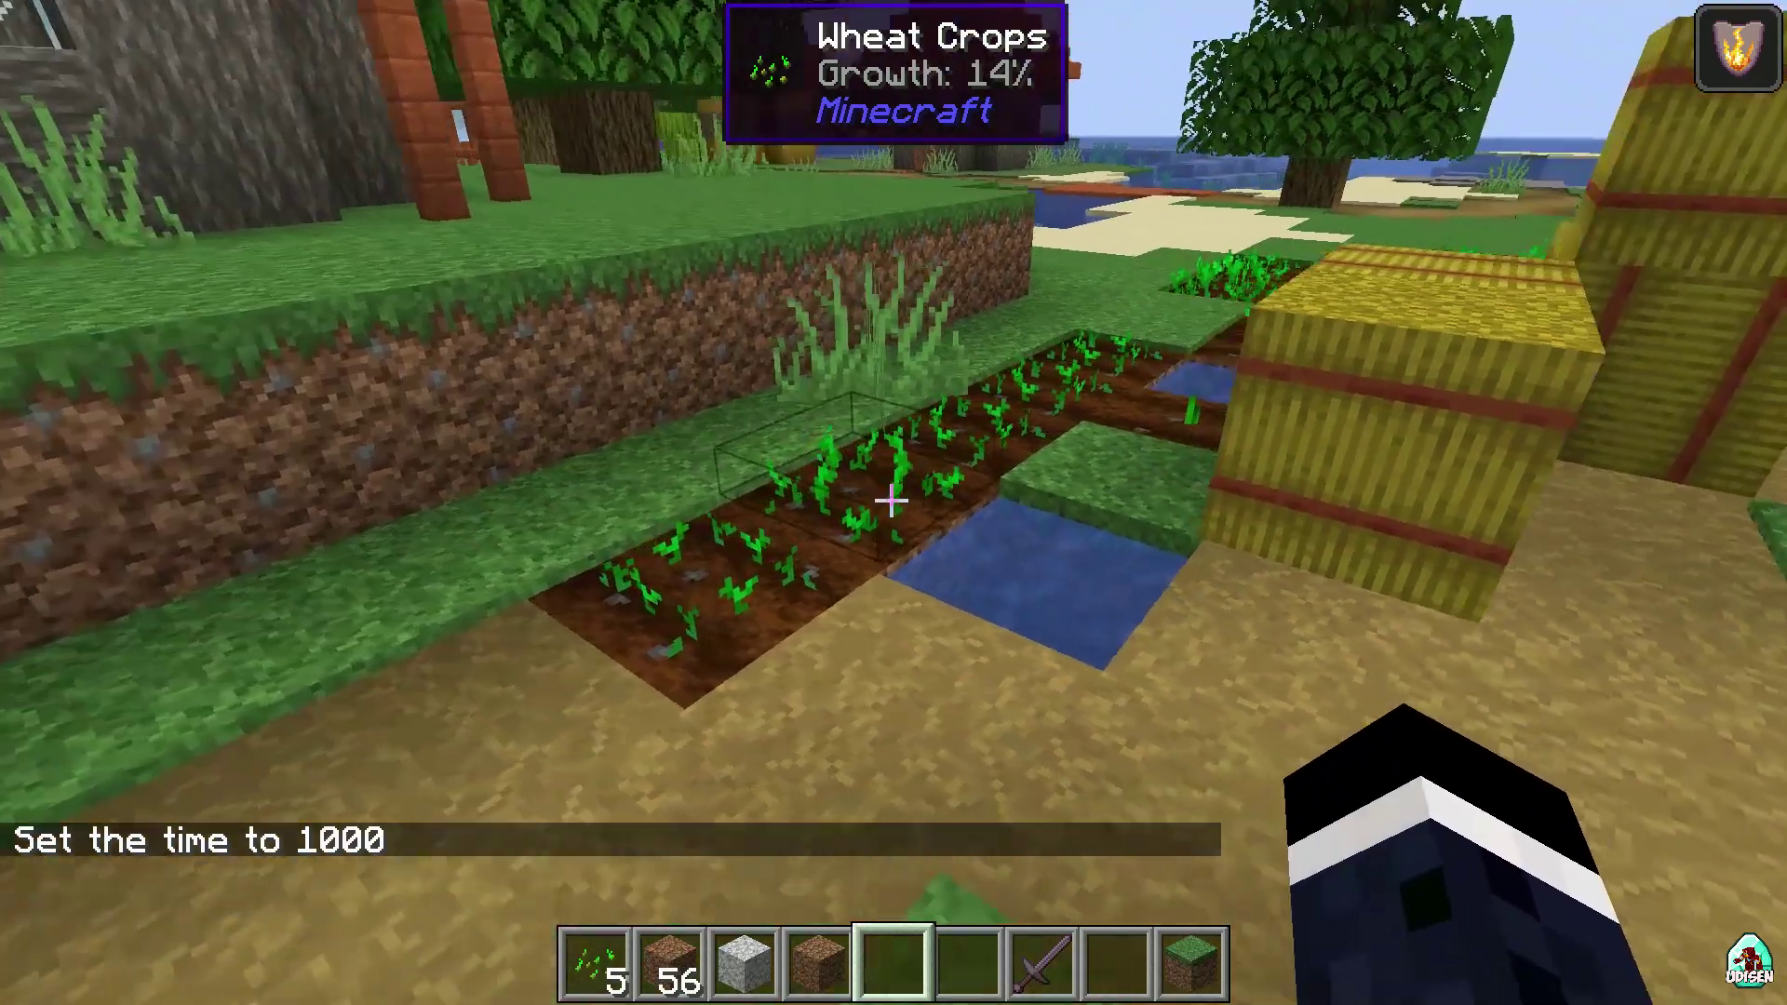
Examine the wheat crops' tooltip up close, and walk through the village to inspect the iron golem's tooltip
{"action": "key", "text": "w"}
{"action": "key", "text": "a"}
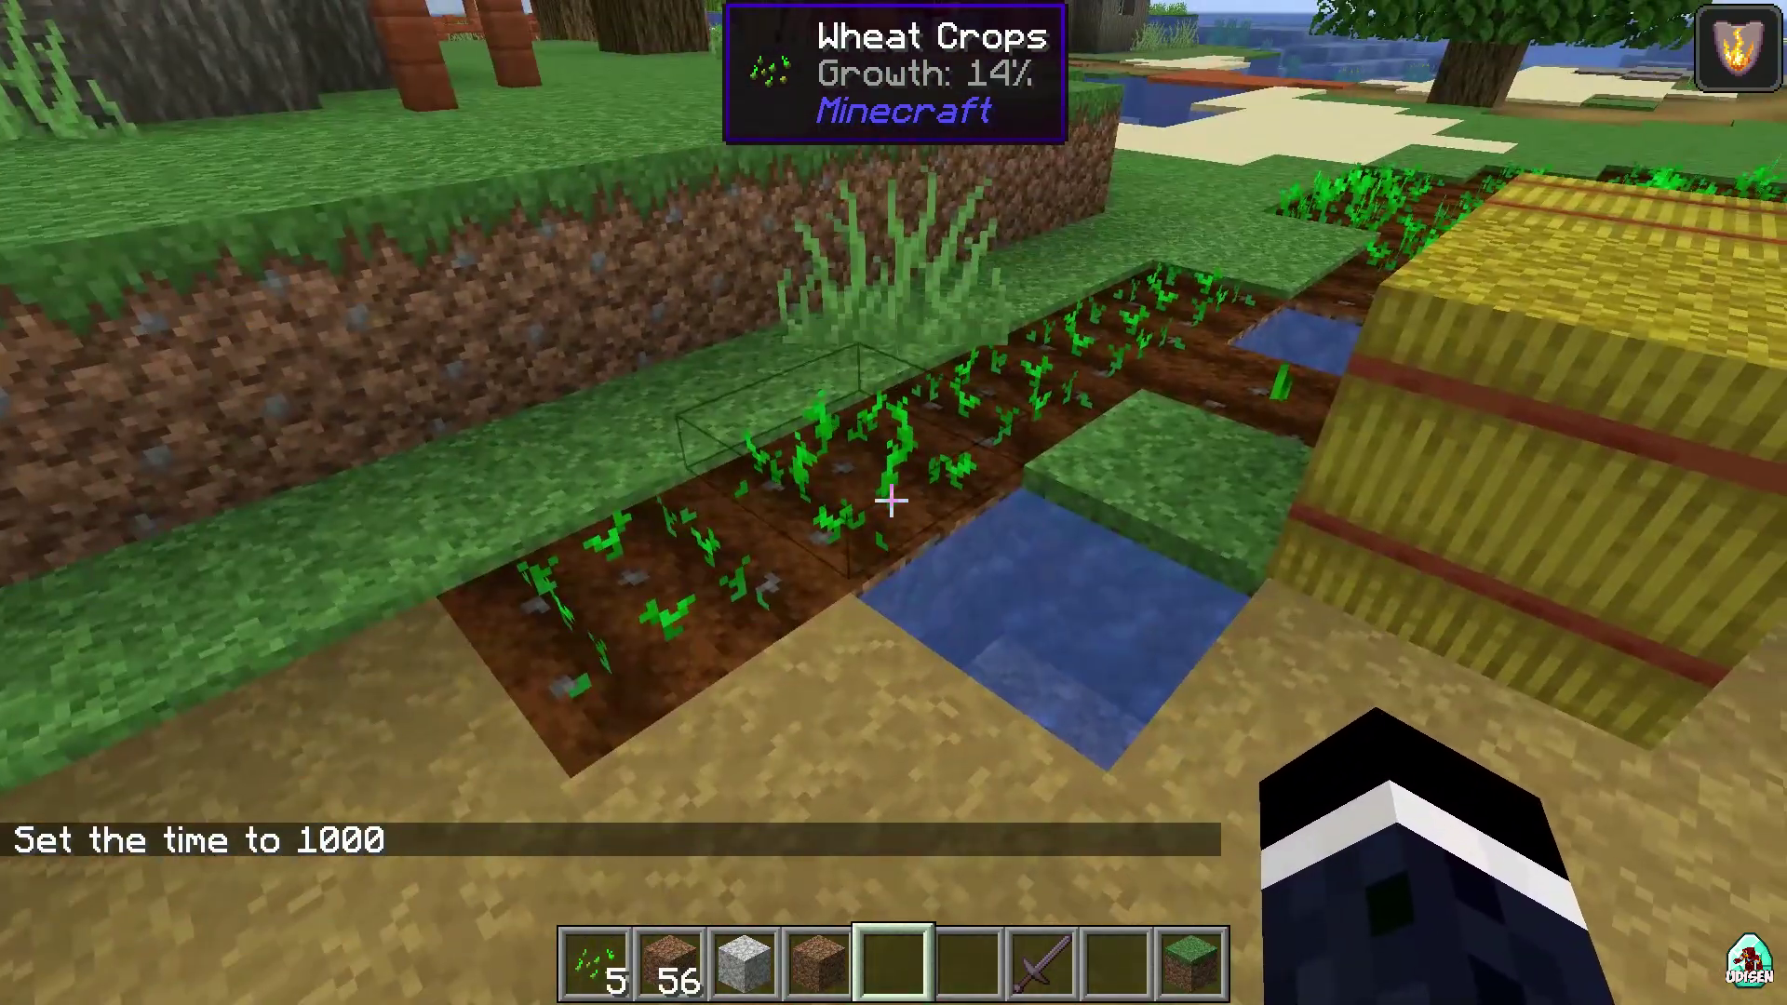
{"action": "key", "text": "w"}
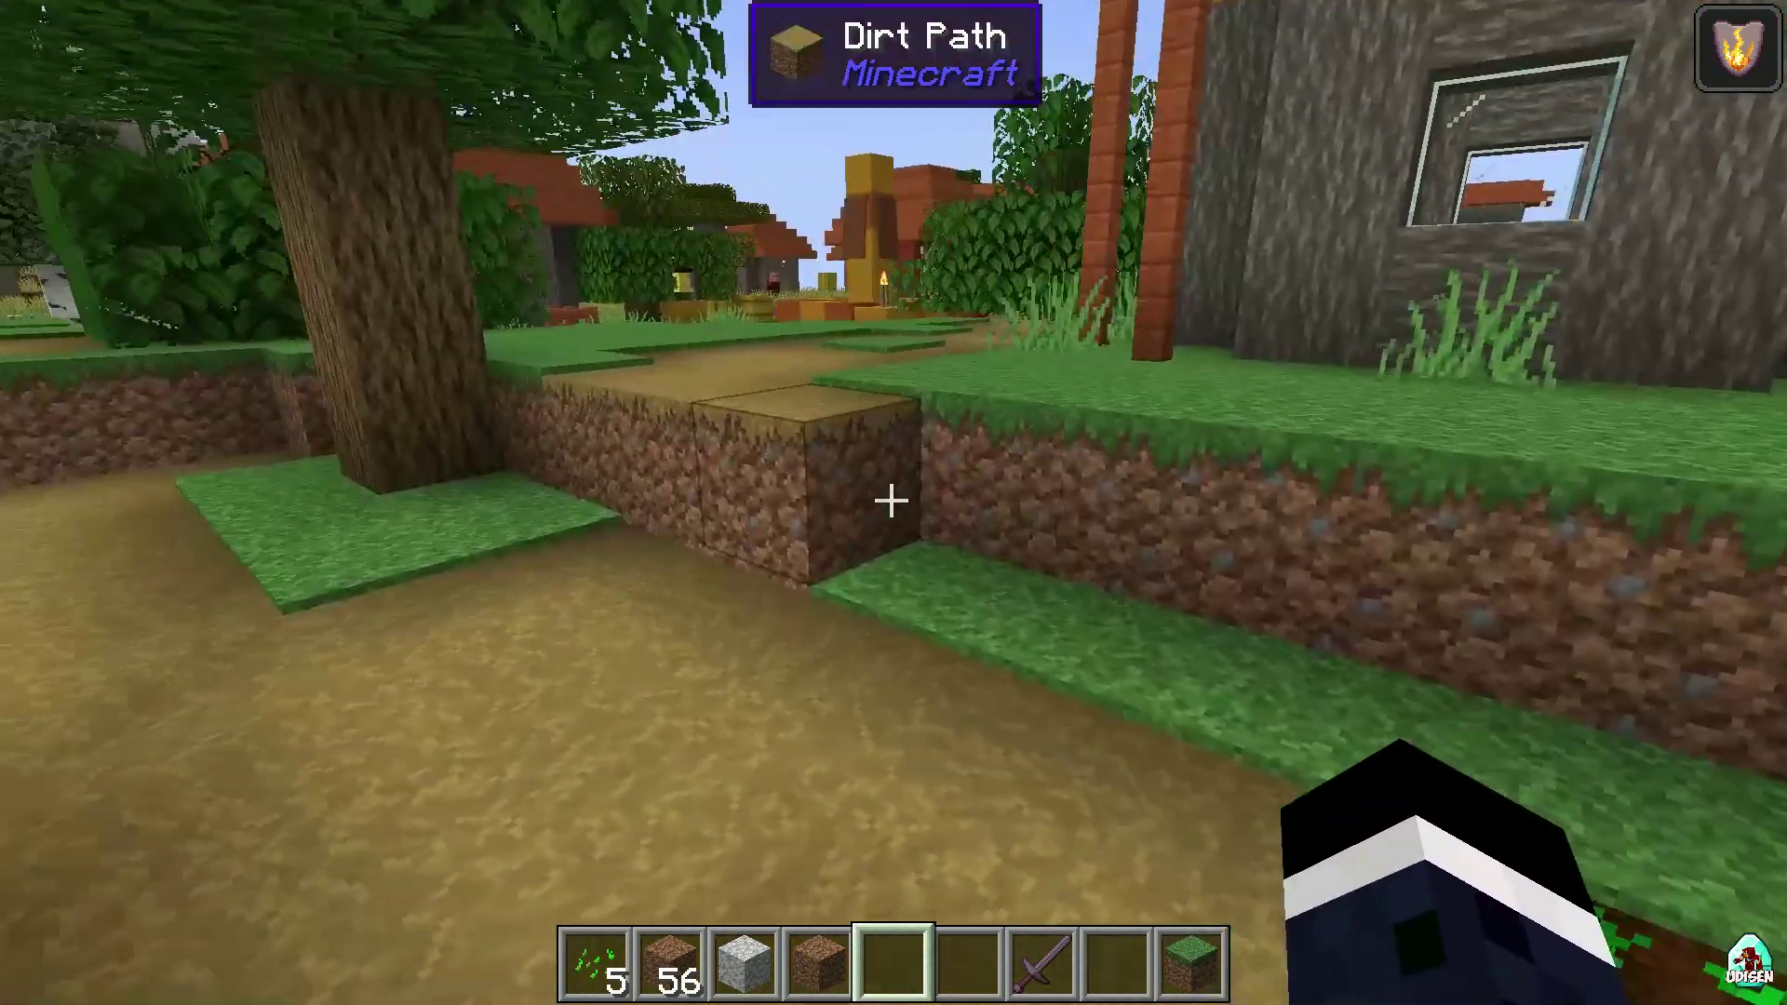
{"action": "key", "text": "w"}
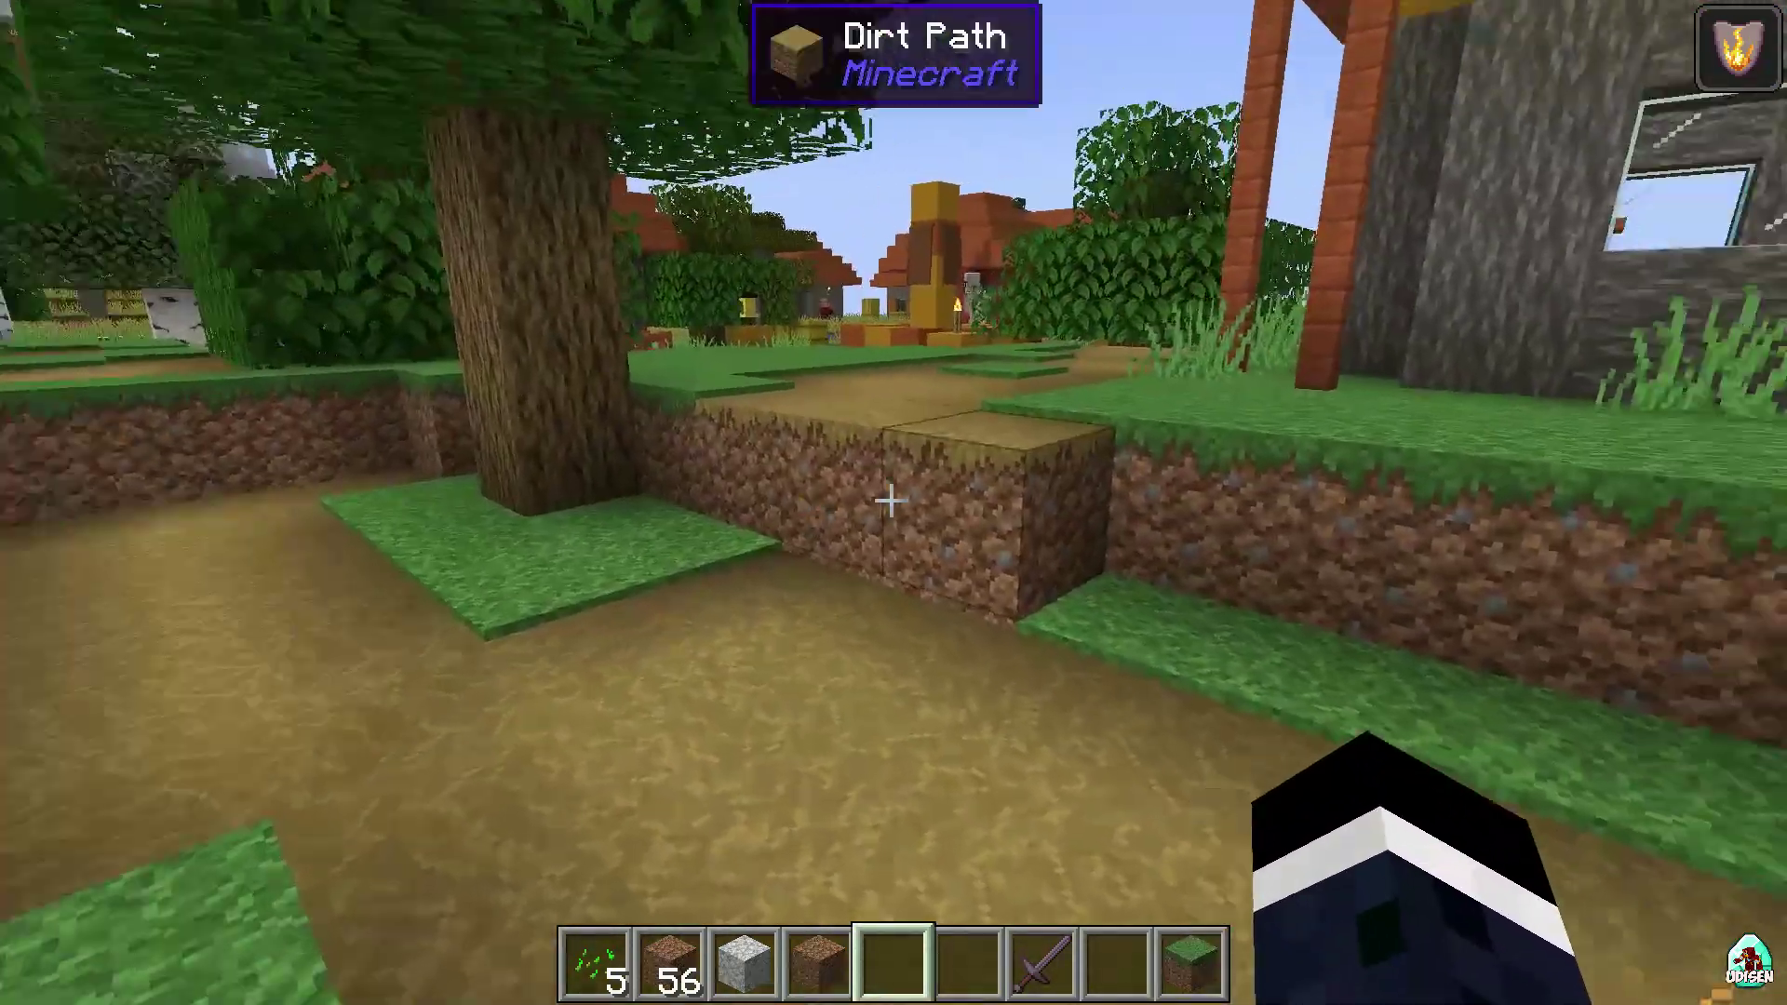
{"action": "key", "text": "w"}
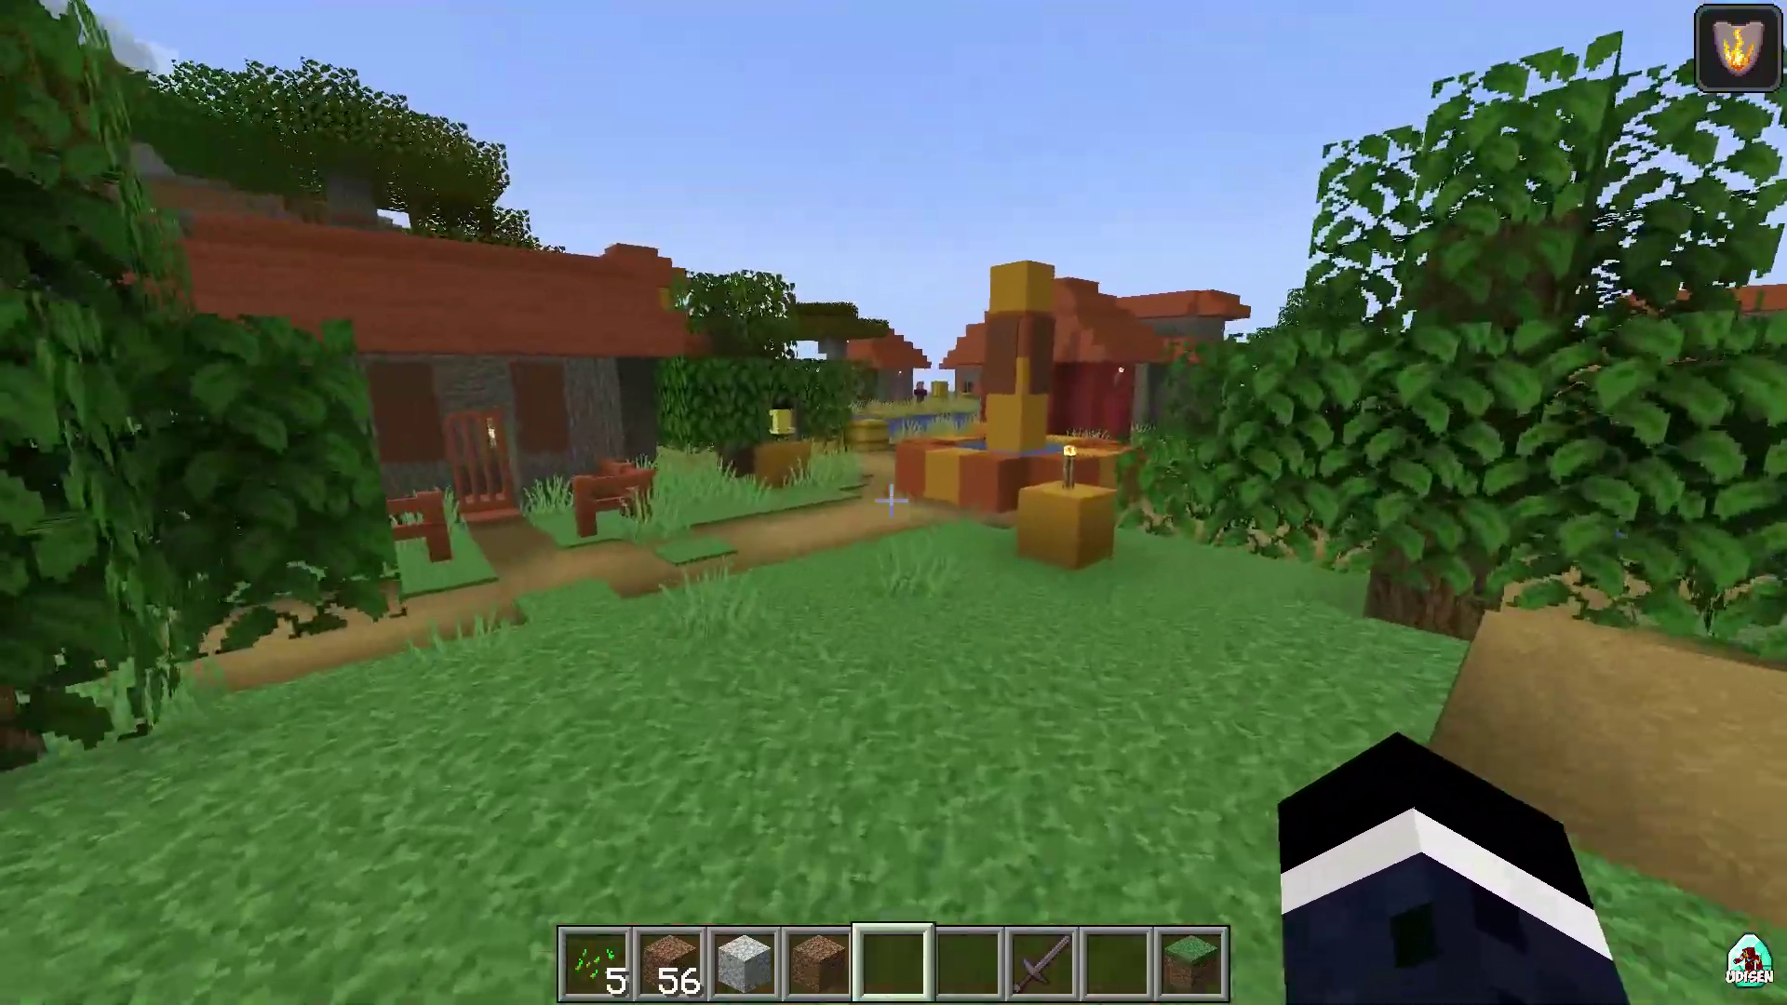
{"action": "key", "text": "w"}
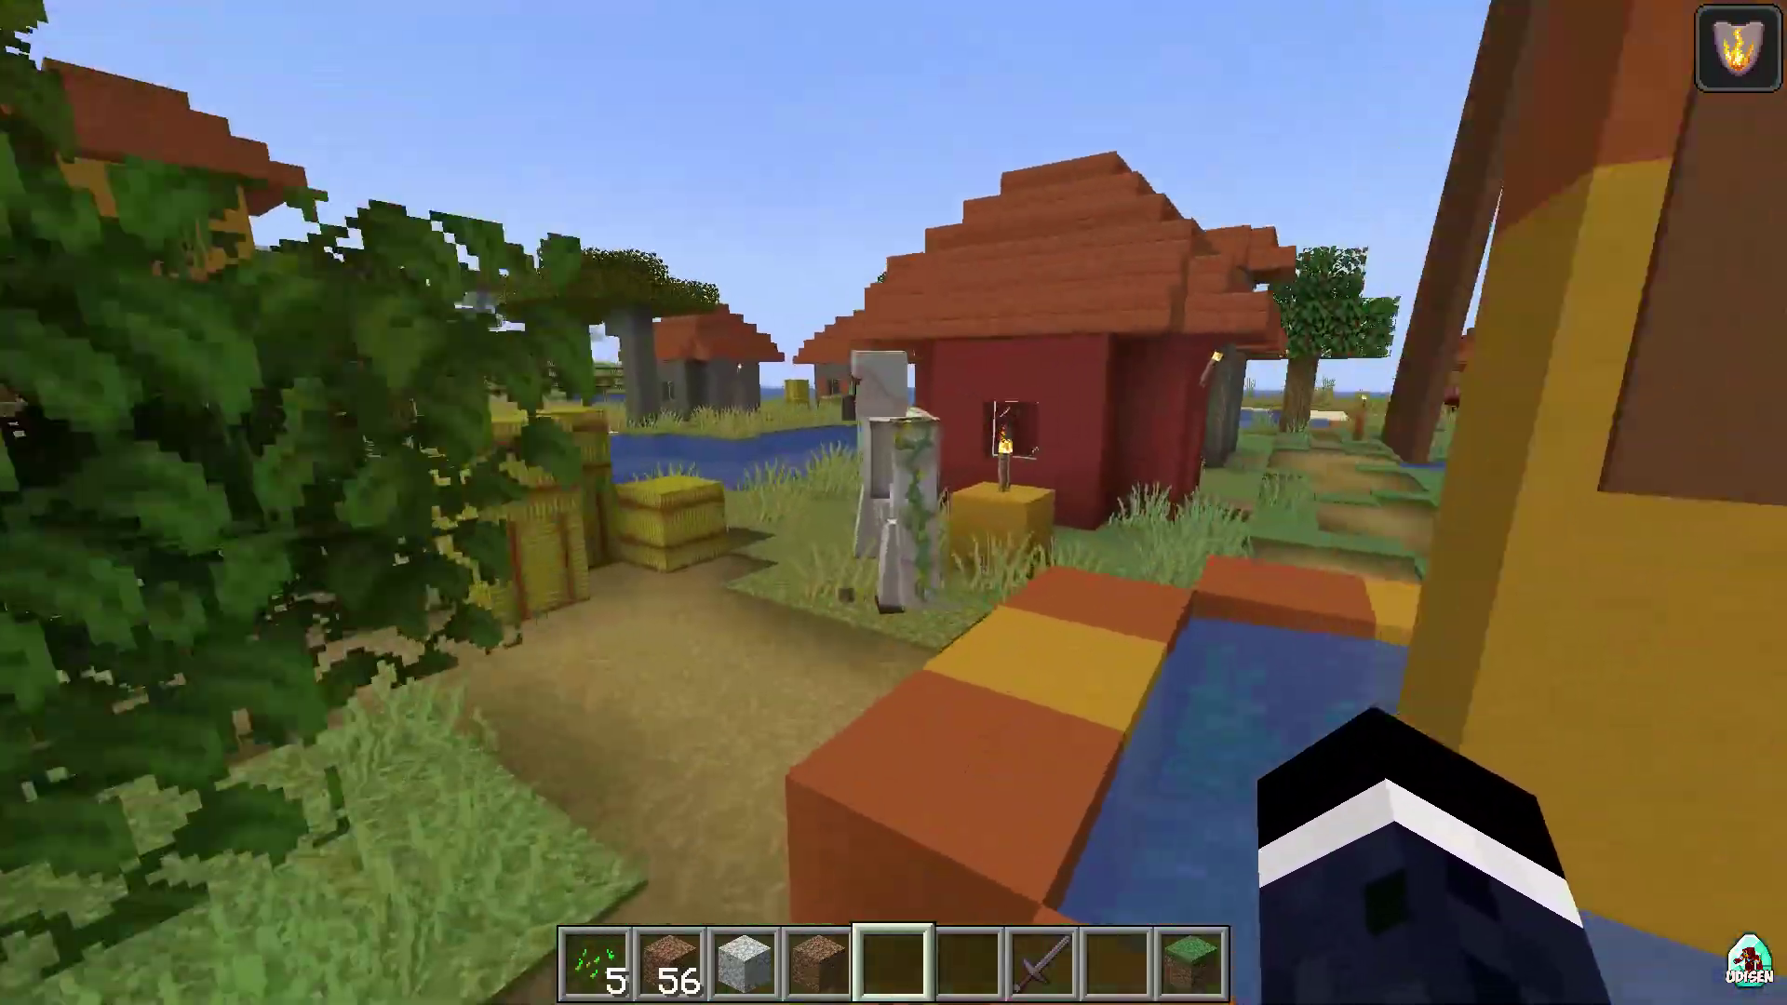
{"action": "key", "text": "d"}
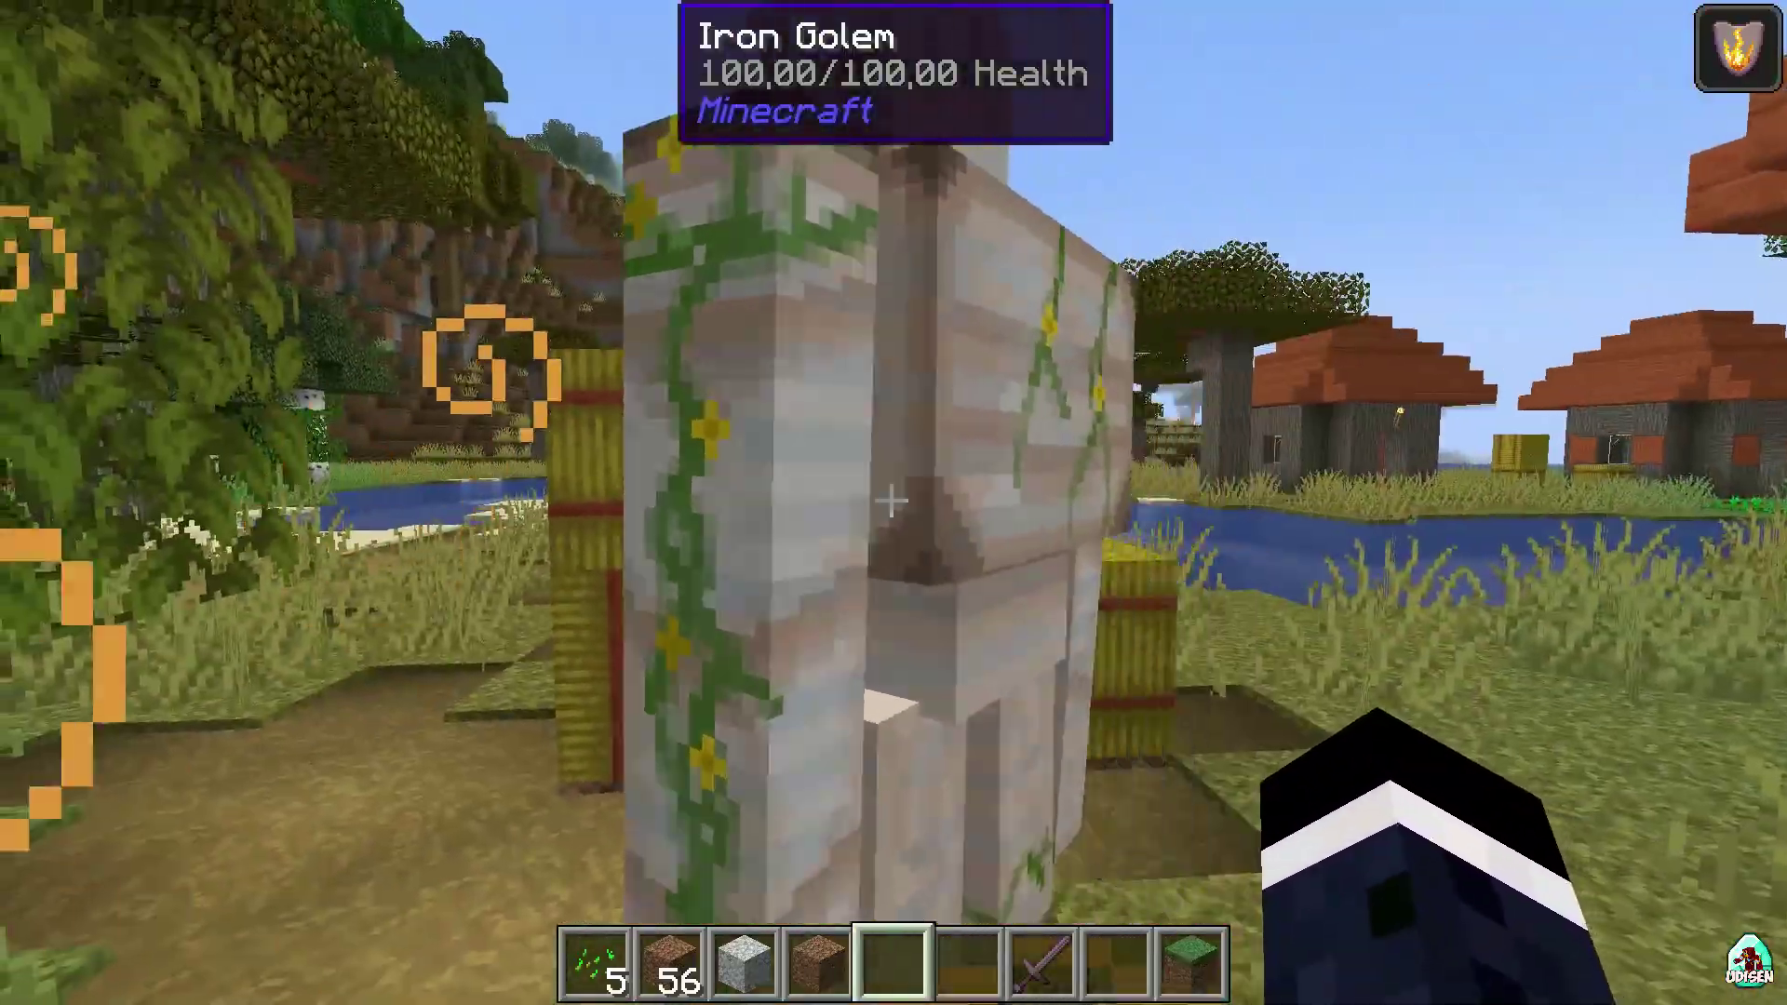
Follow the cleric villager into the village house, inspect its tooltip, and open and close its trades
{"action": "key", "text": "w"}
{"action": "key", "text": "w"}
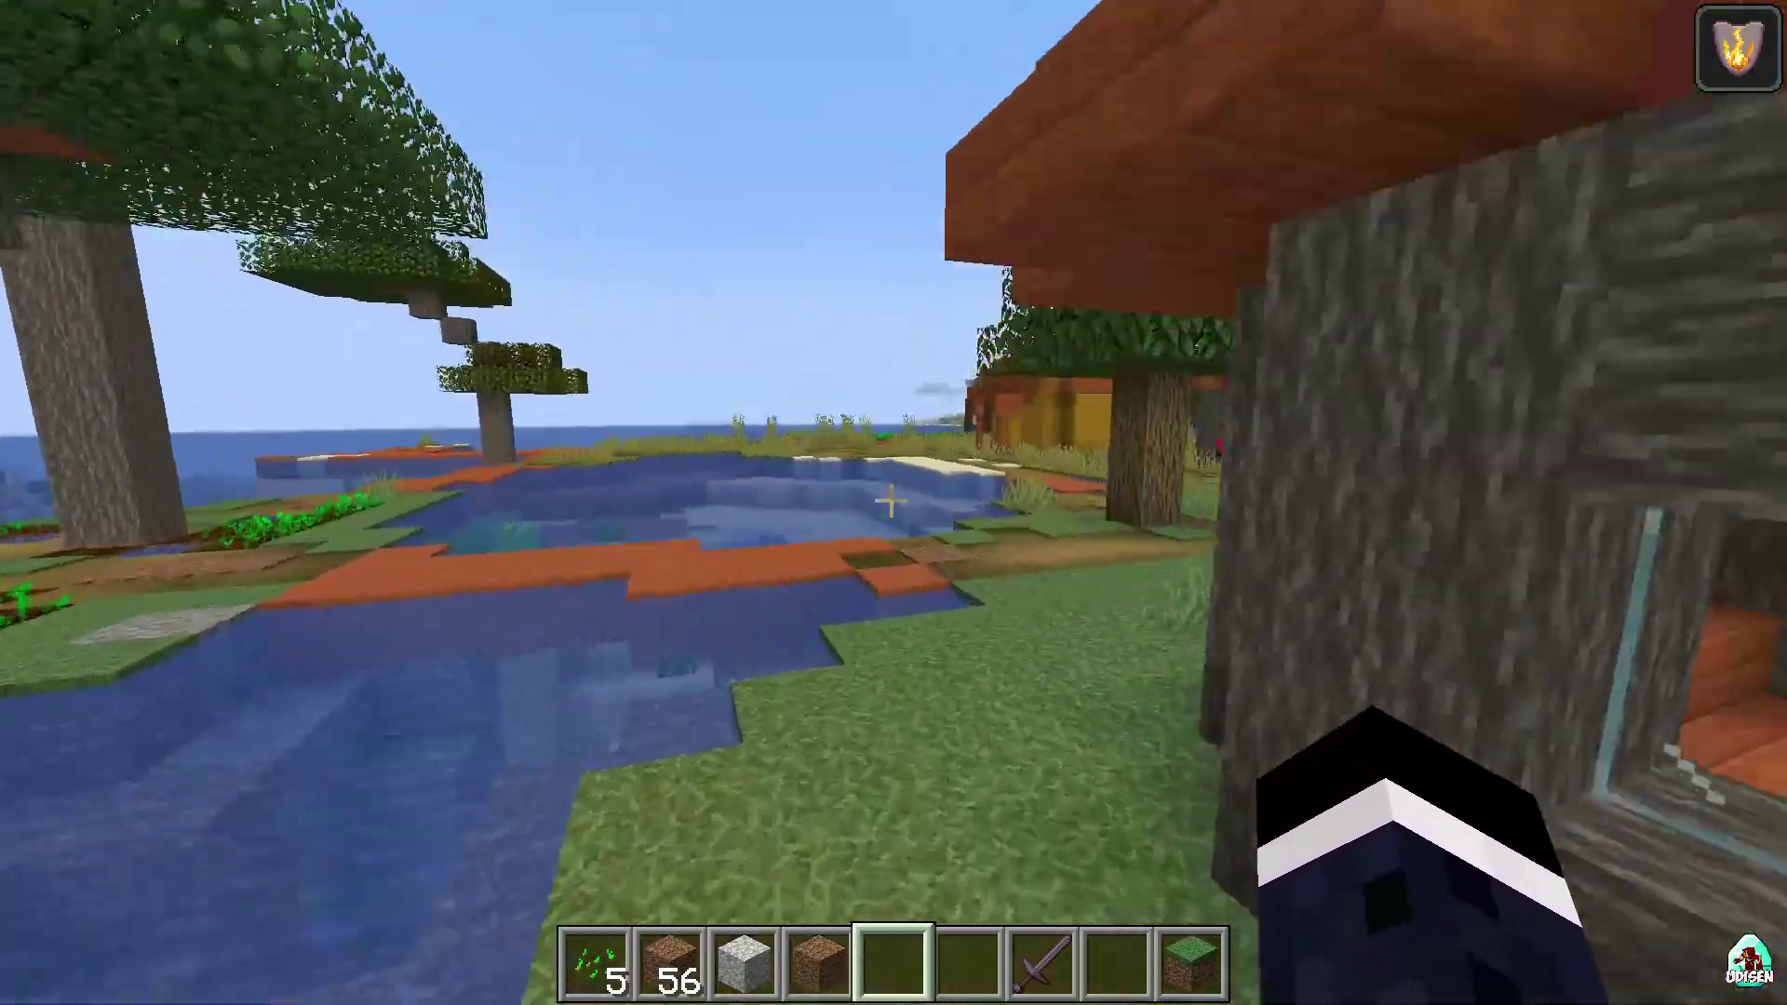
{"action": "key", "text": "w"}
{"action": "key", "text": "w"}
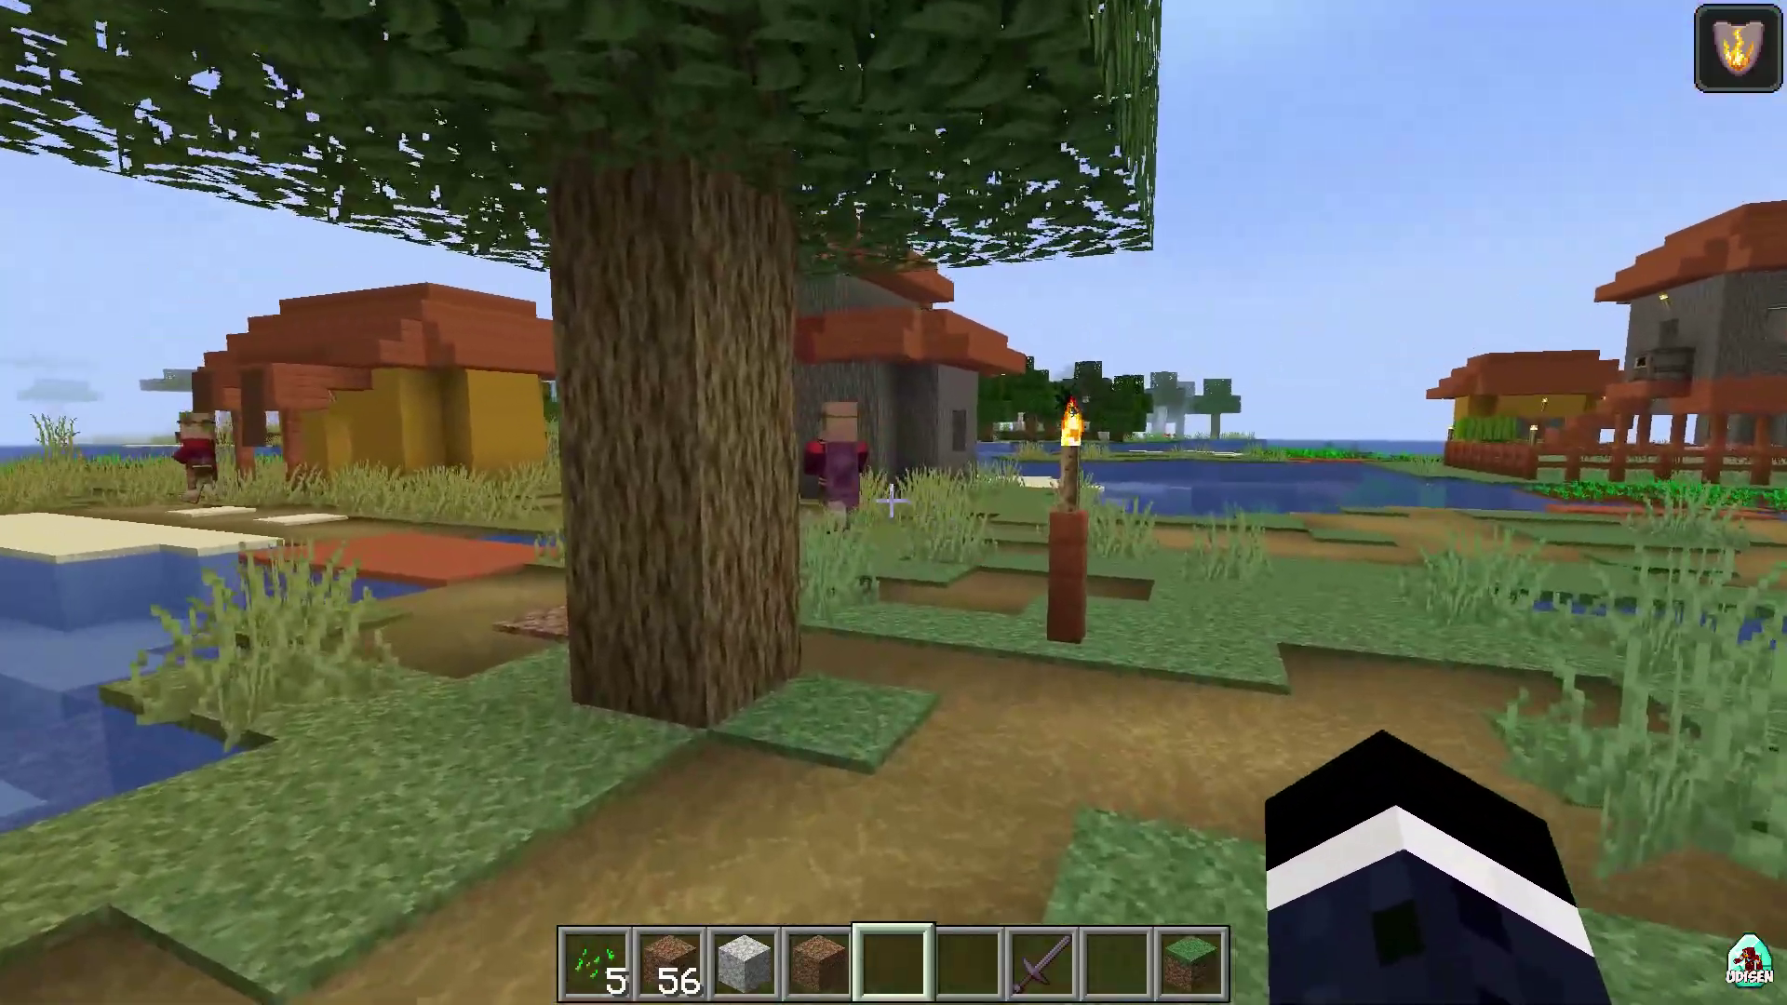
{"action": "key", "text": "w"}
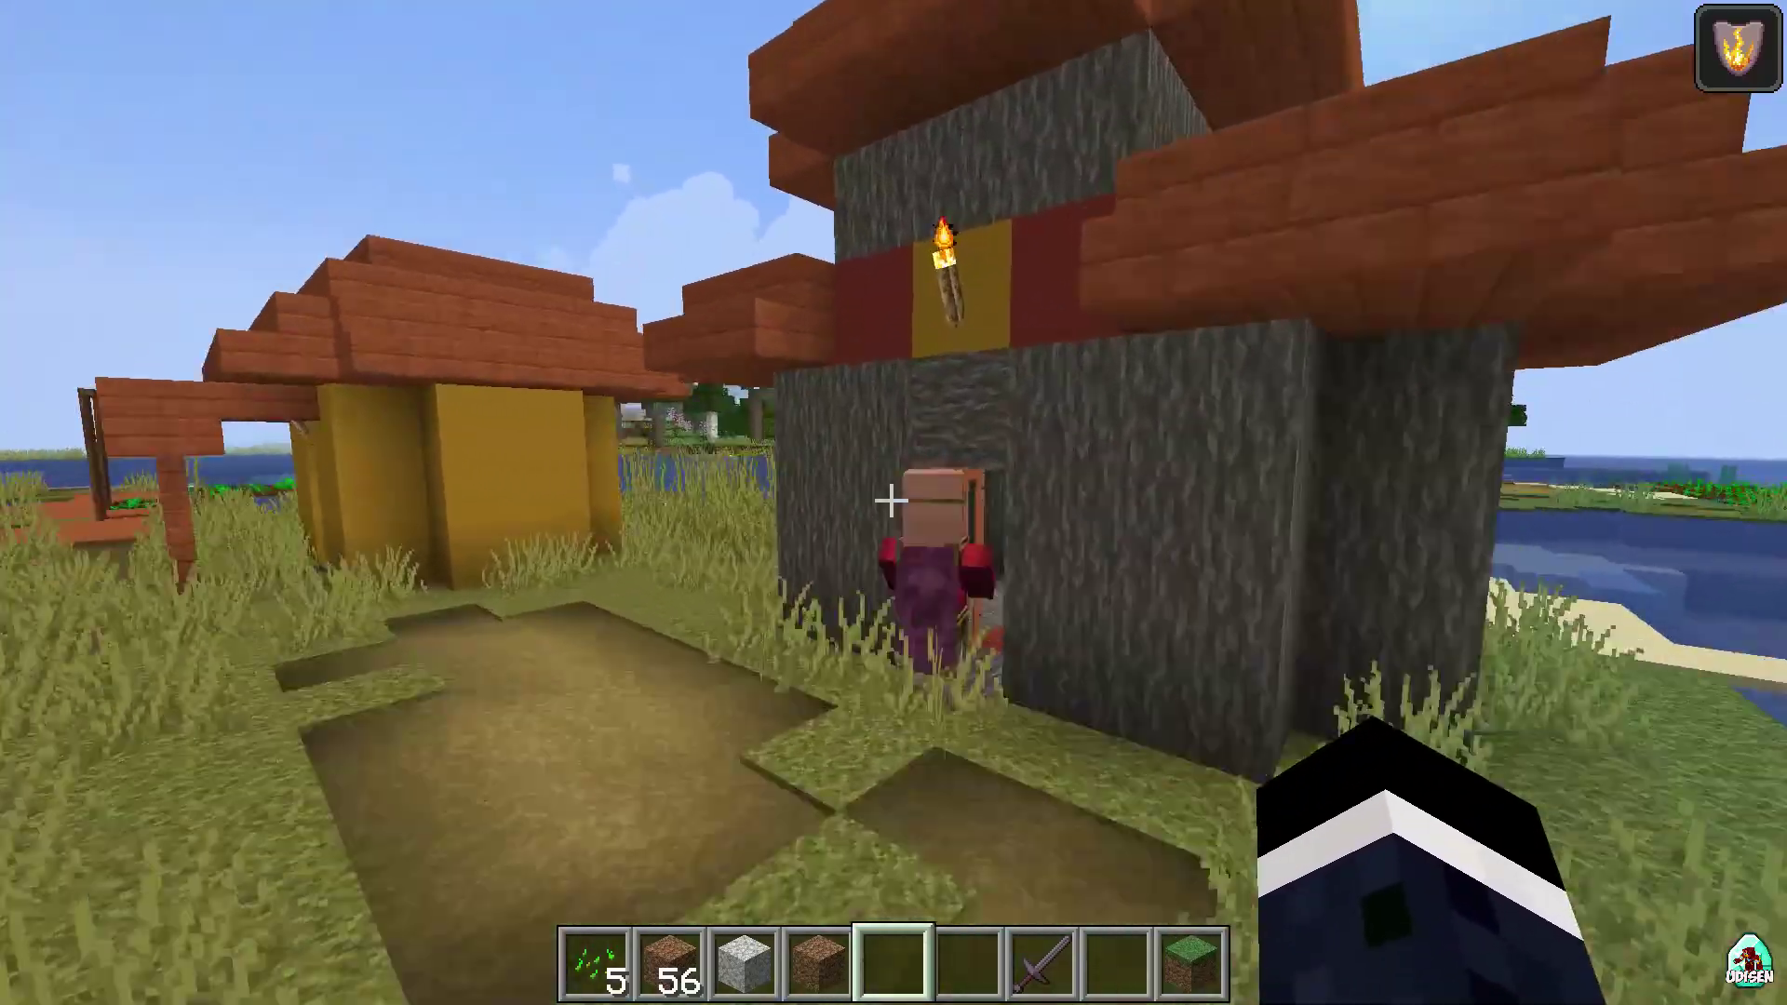
{"action": "key", "text": "w"}
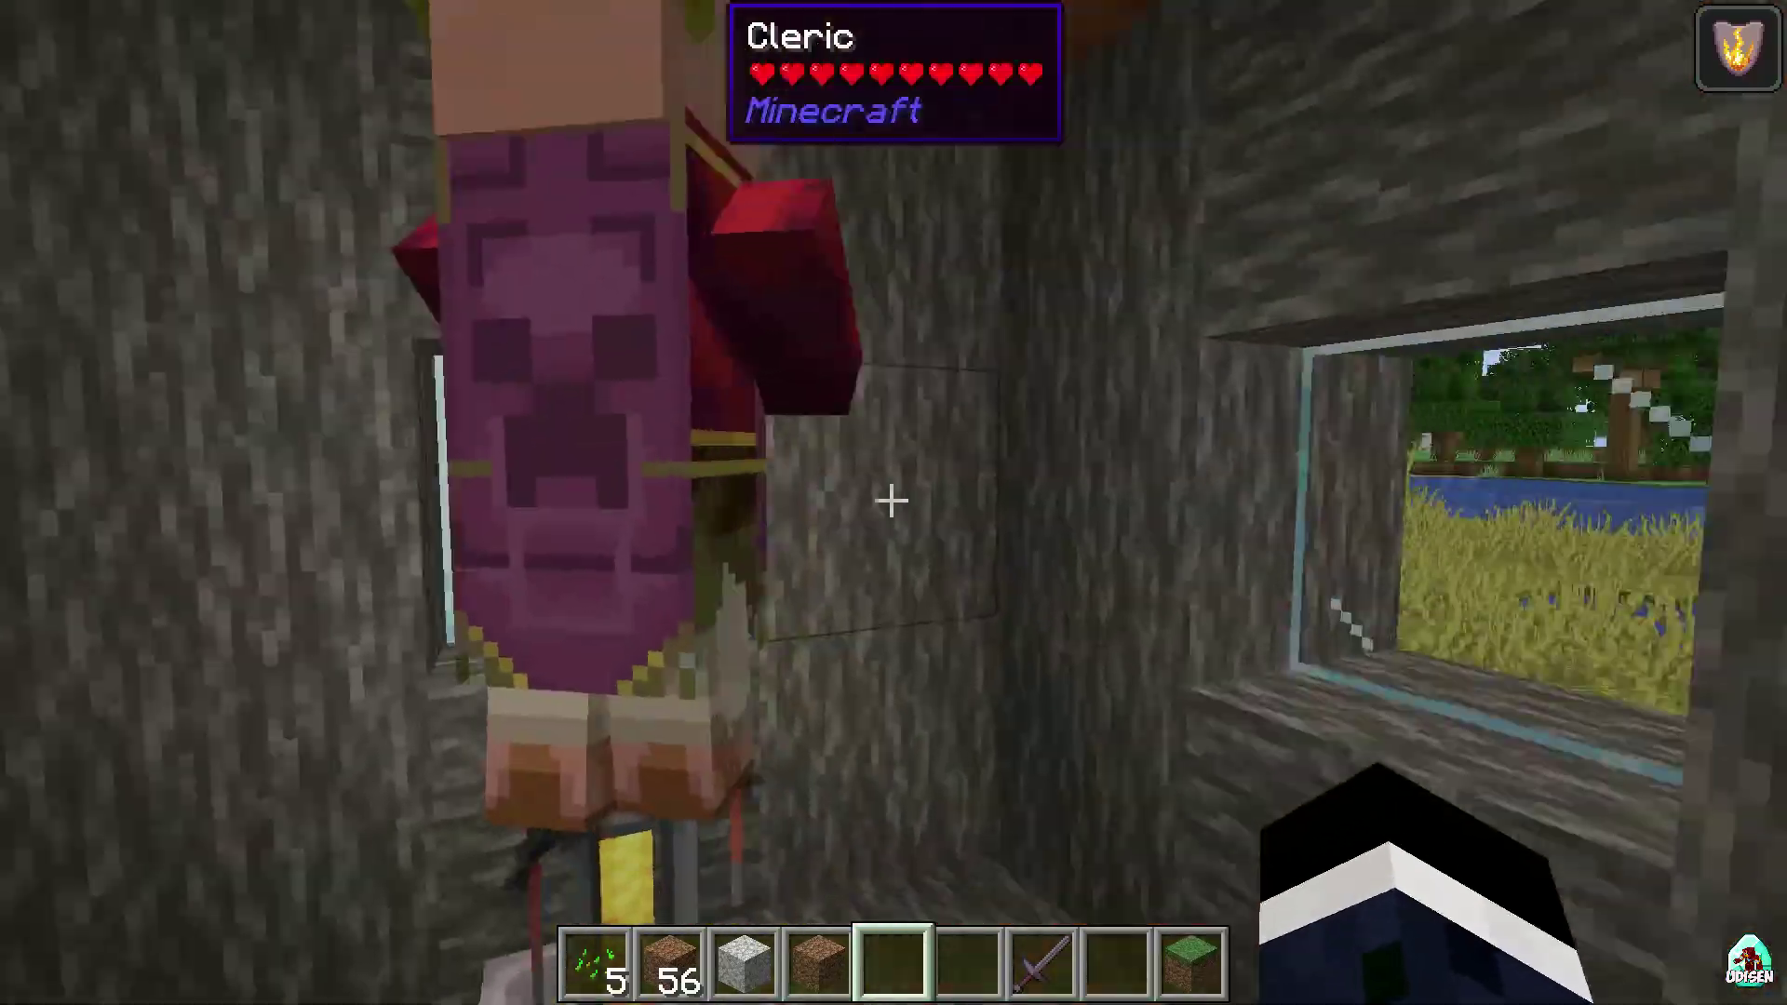
{"action": "key", "text": "w"}
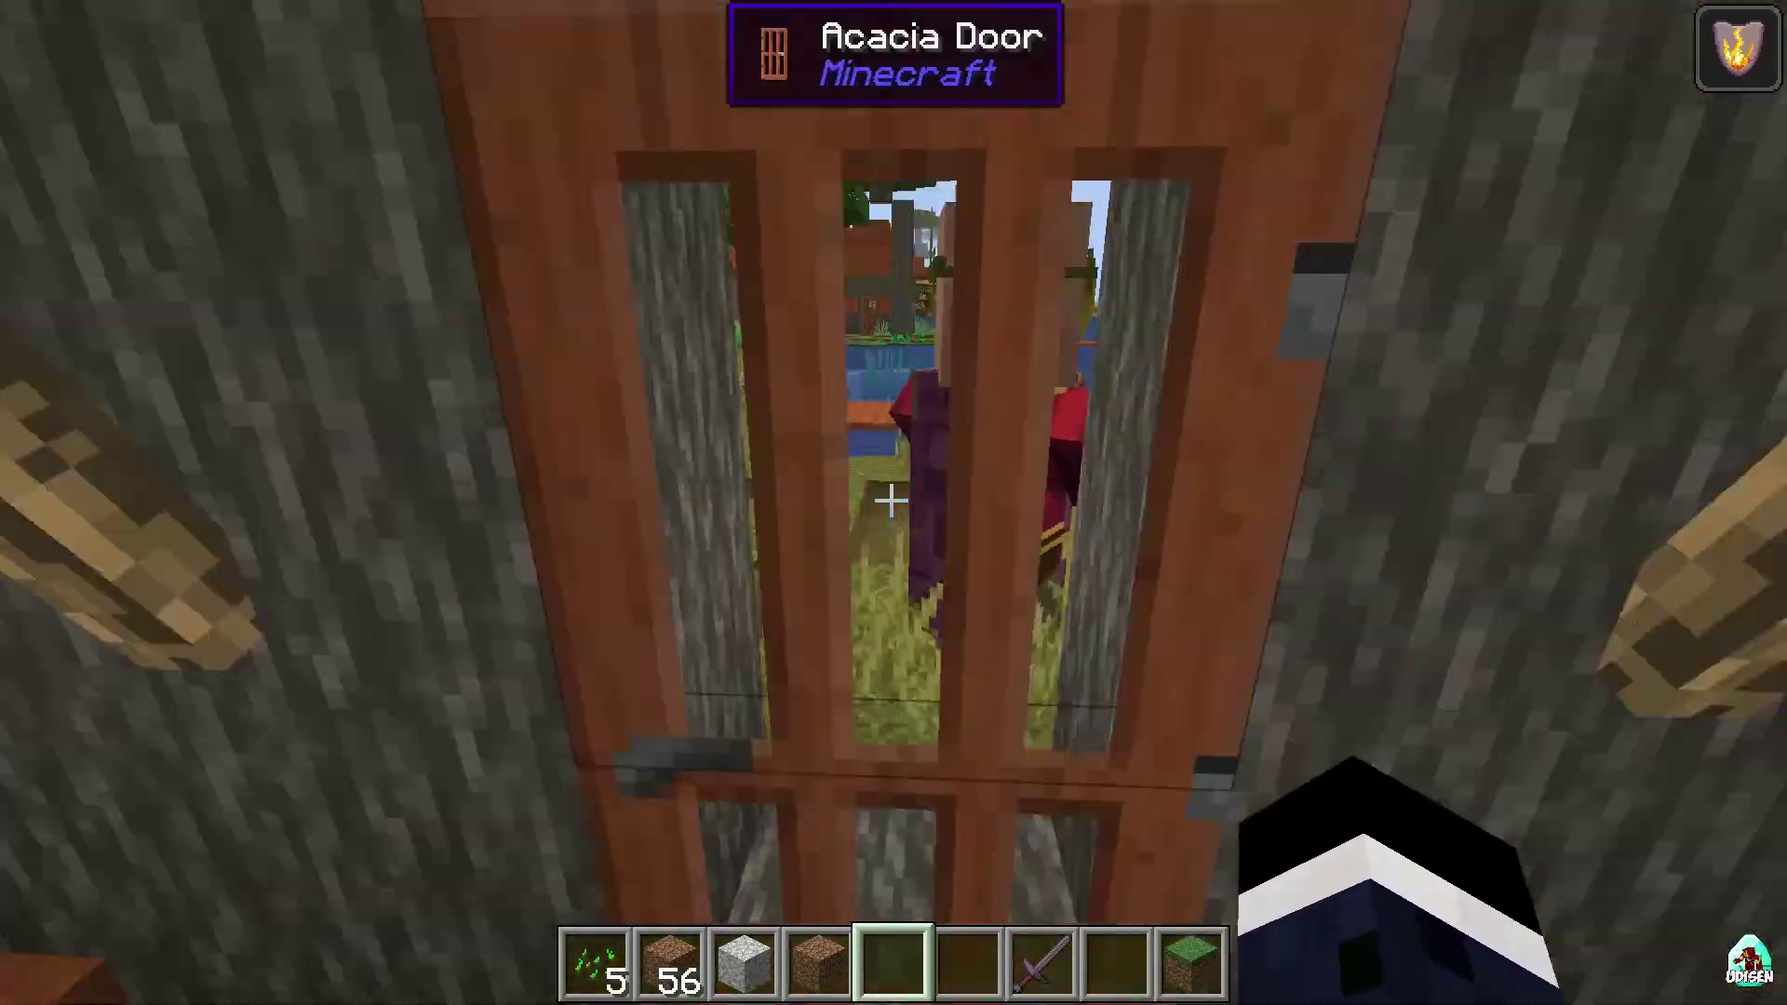
{"action": "right_click", "coordinate": [892, 501]}
{"action": "right_click", "coordinate": [892, 501]}
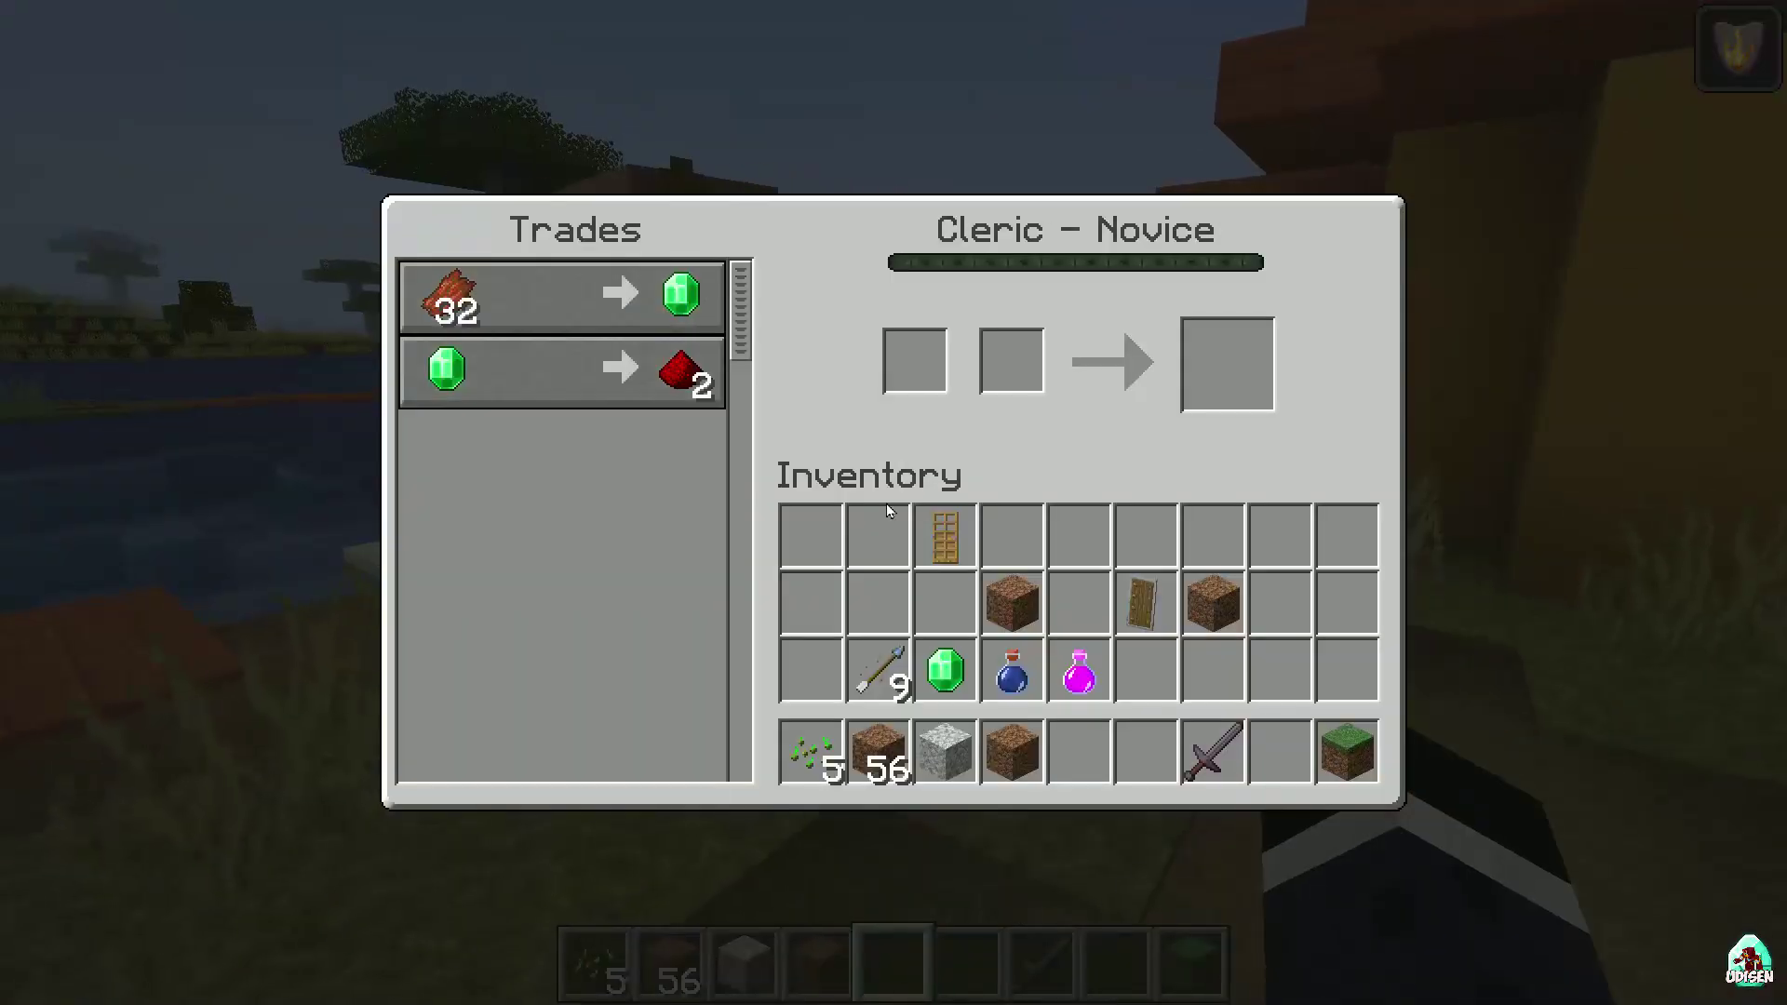
{"action": "key", "text": "Escape"}
Put an Amethyst Cluster from the Decoration Blocks of the creative inventory into the fifth hotbar slot
{"action": "mouse_move", "coordinate": [892, 501]}
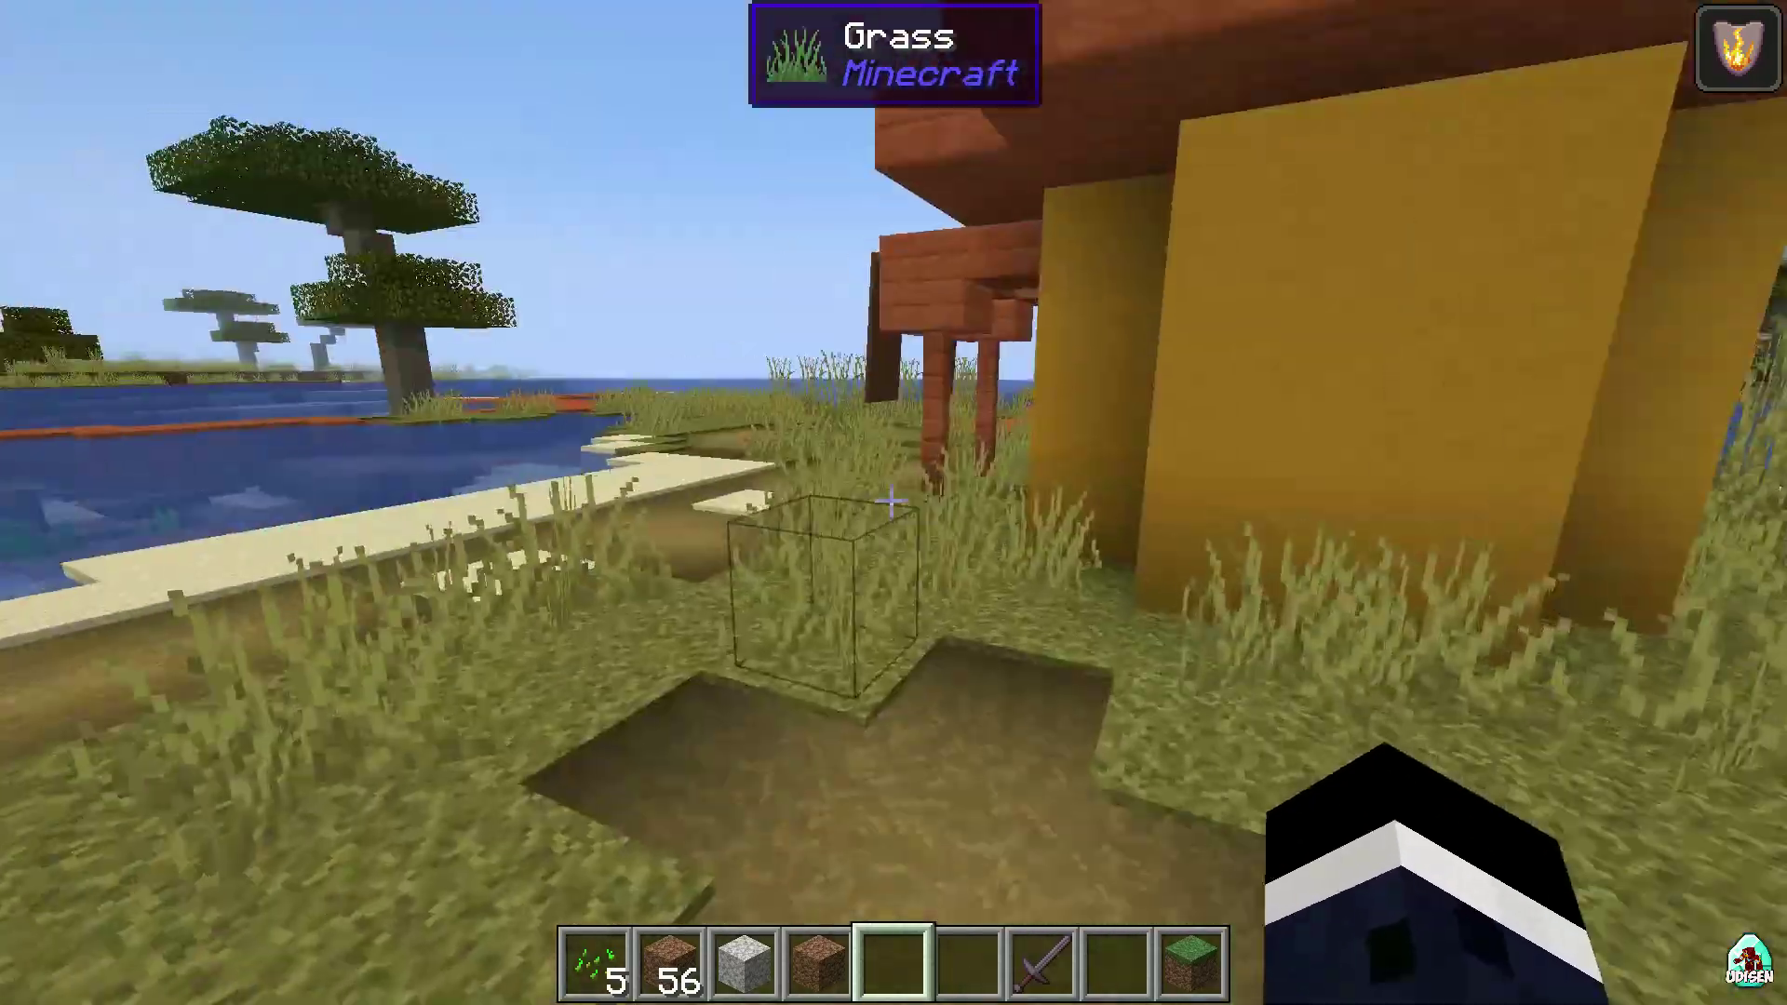
{"action": "key", "text": "w"}
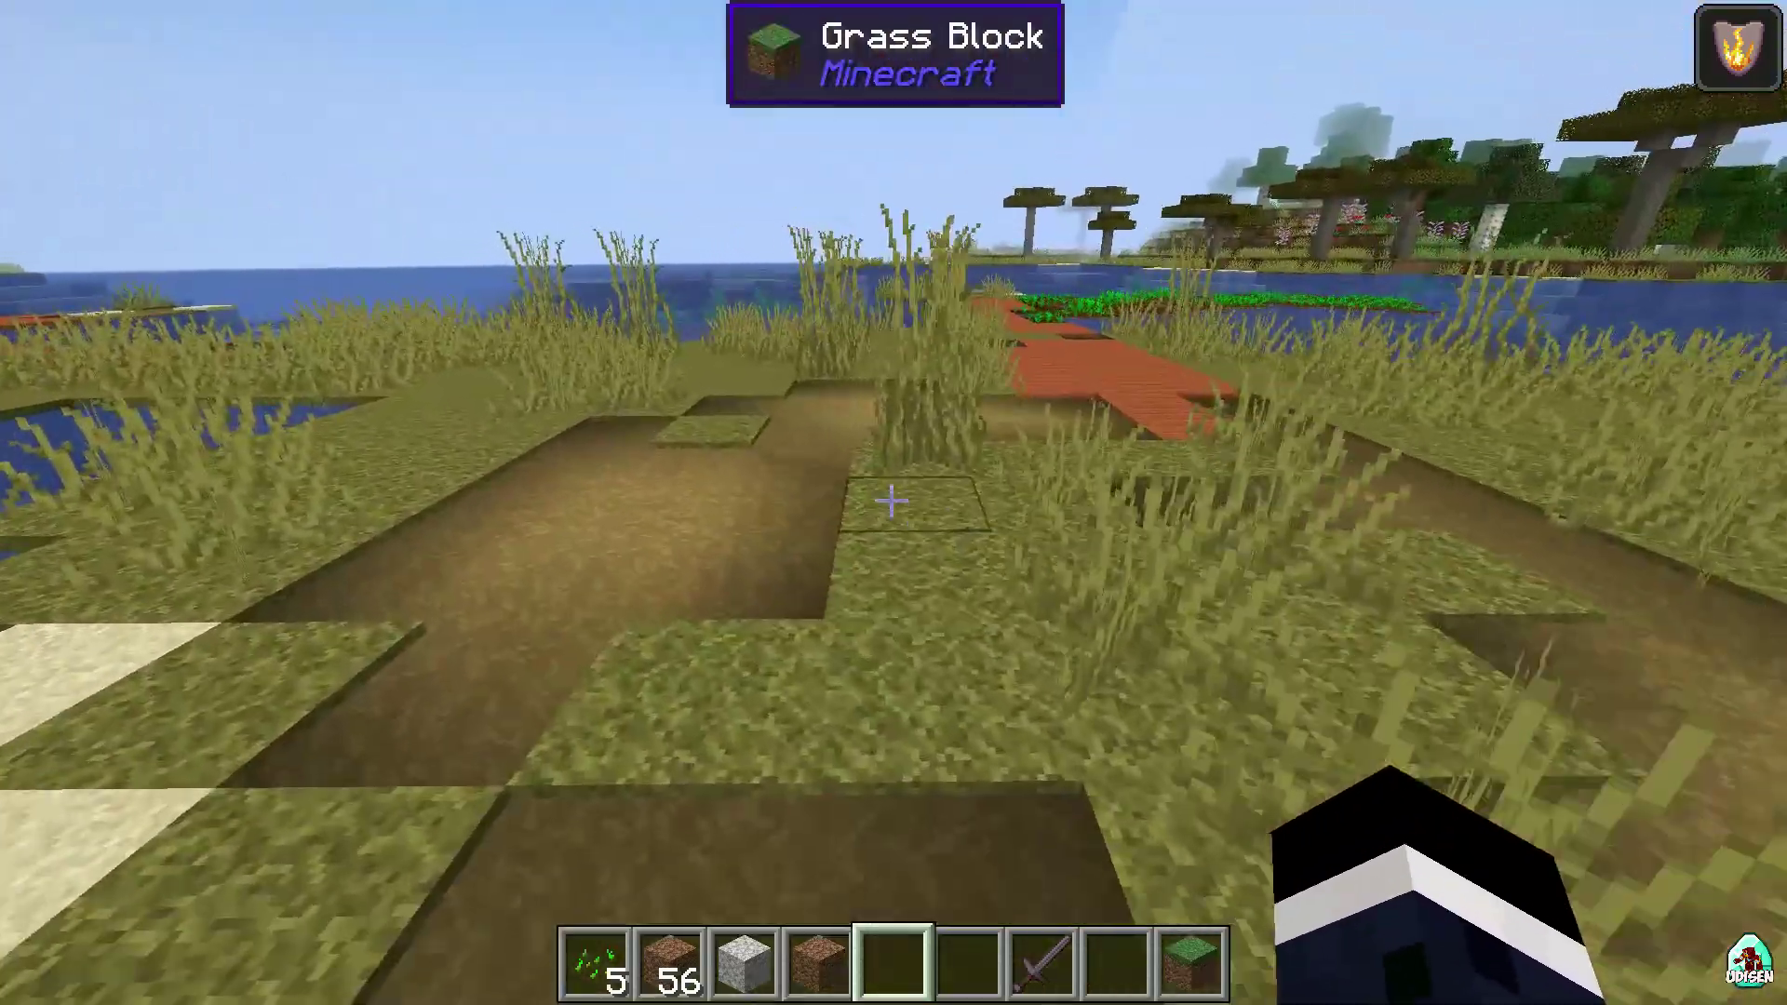
{"action": "key", "text": "e"}
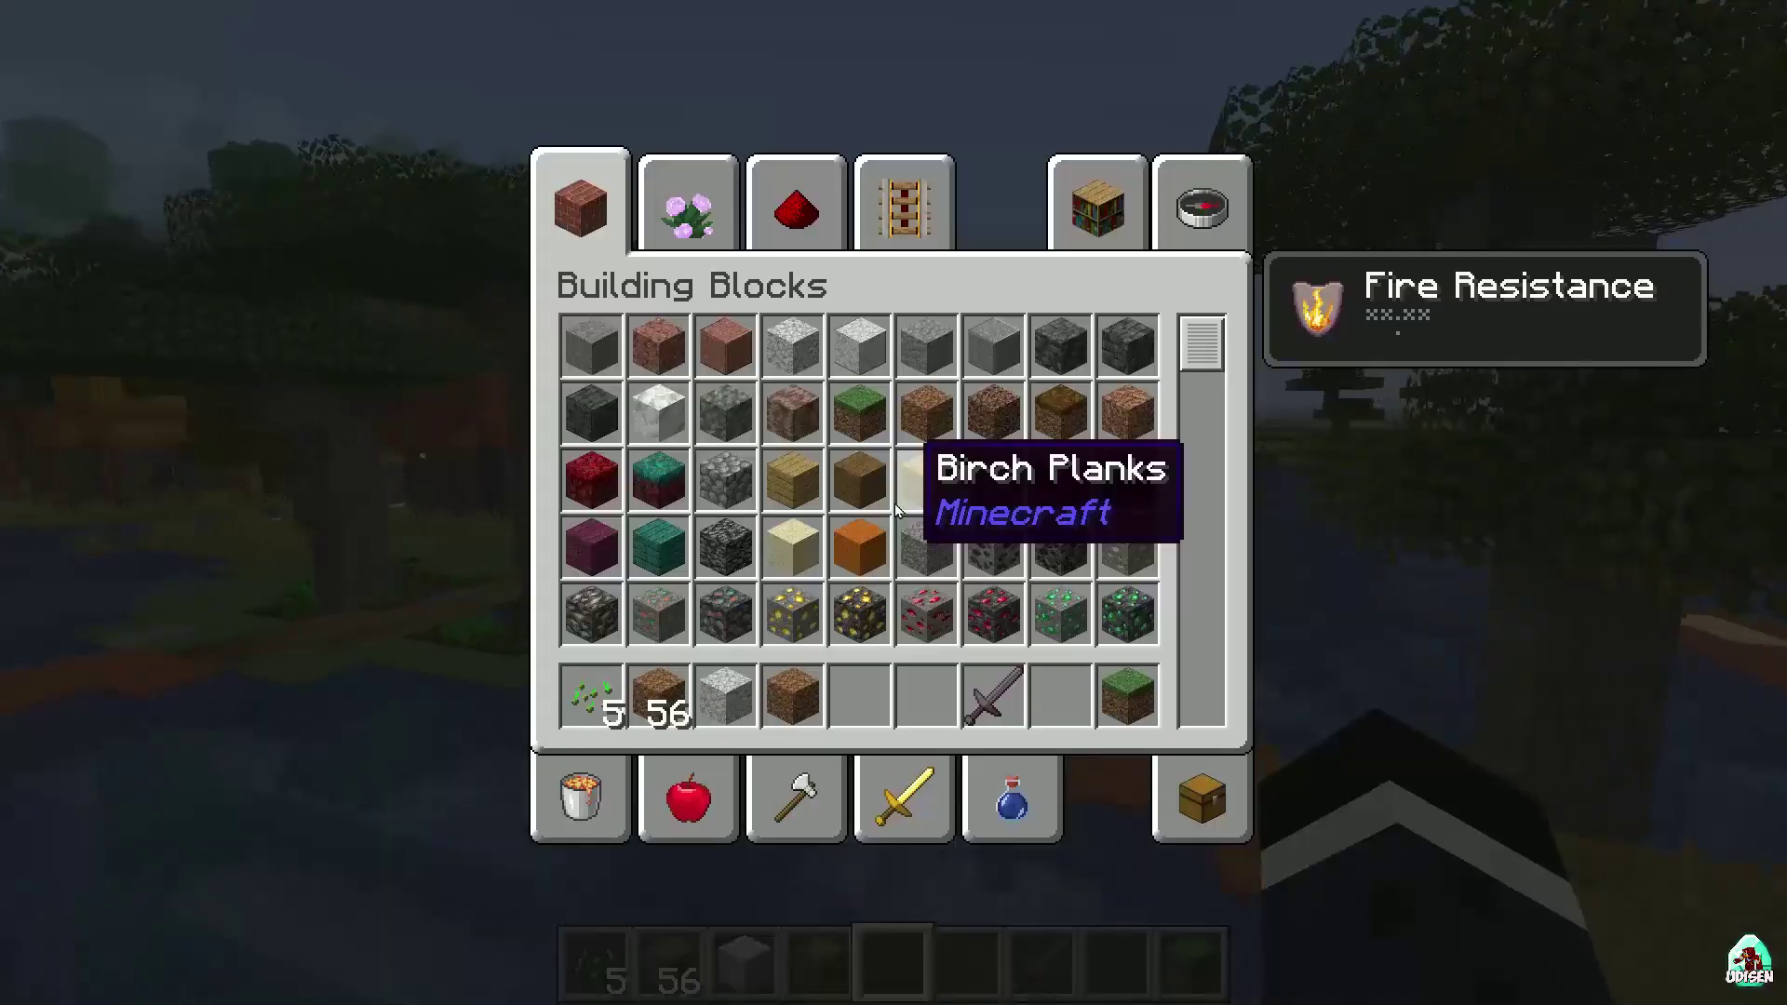
{"action": "left_click", "coordinate": [651, 231]}
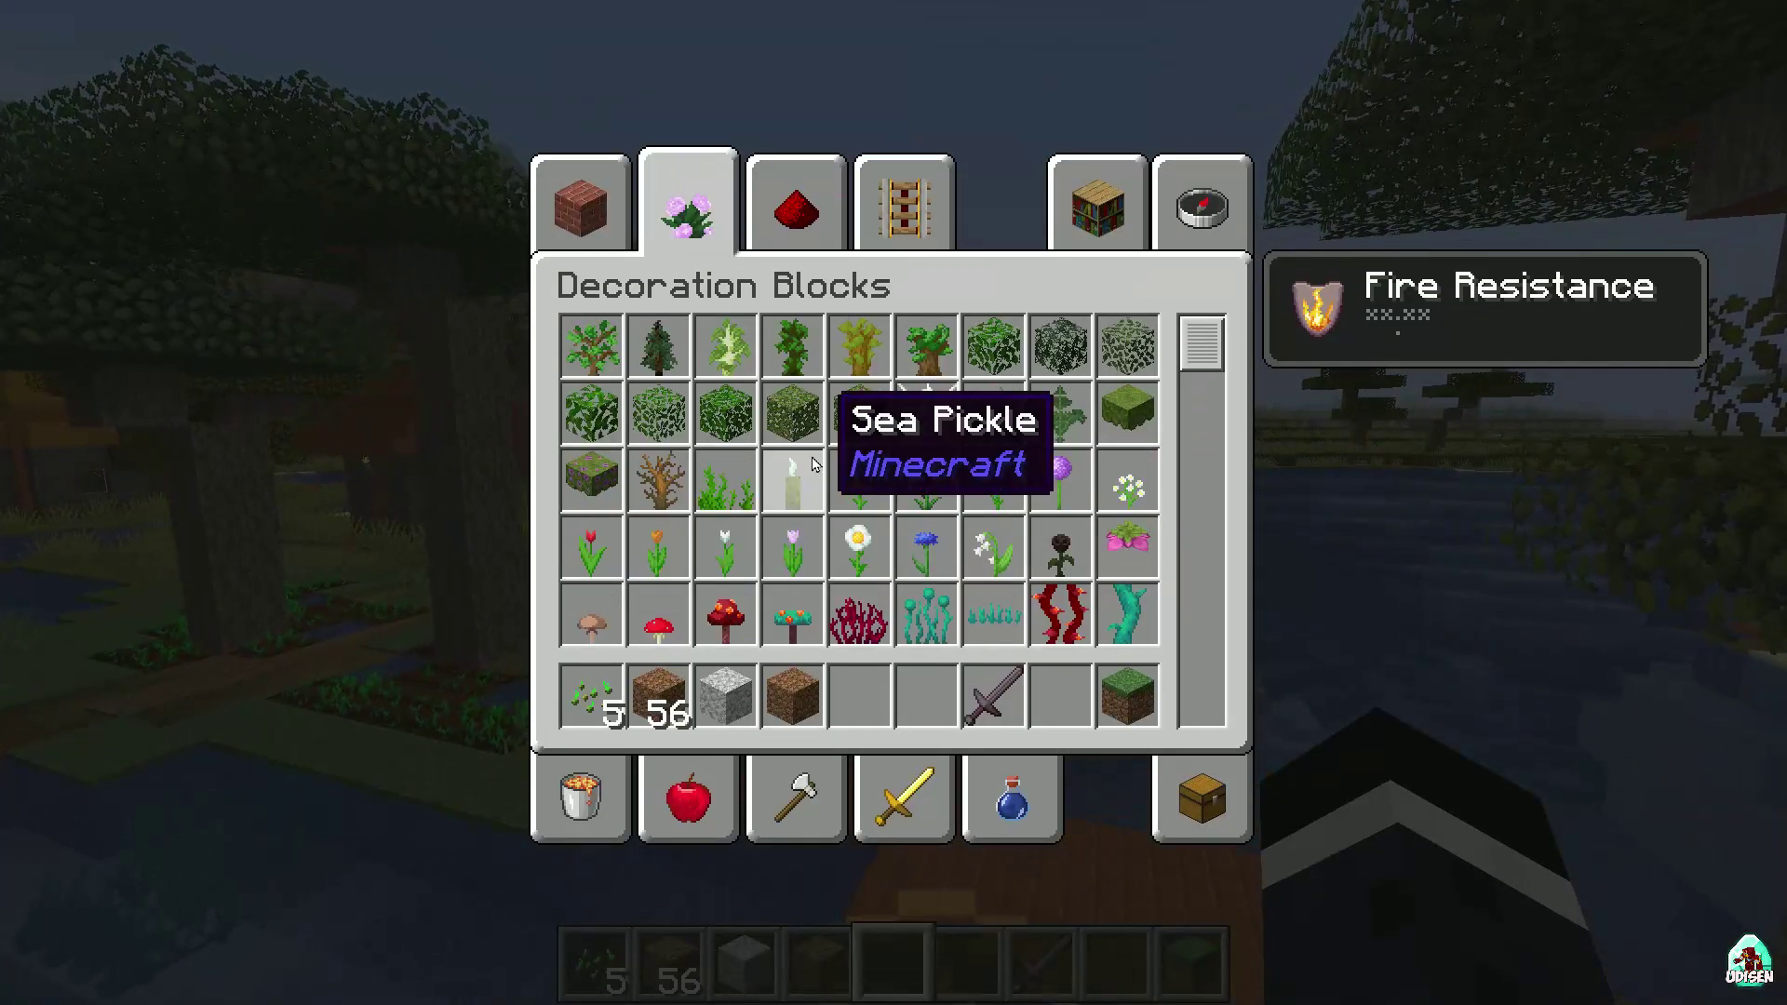
{"action": "scroll", "coordinate": [808, 443], "scroll_direction": "down", "scroll_amount": 20}
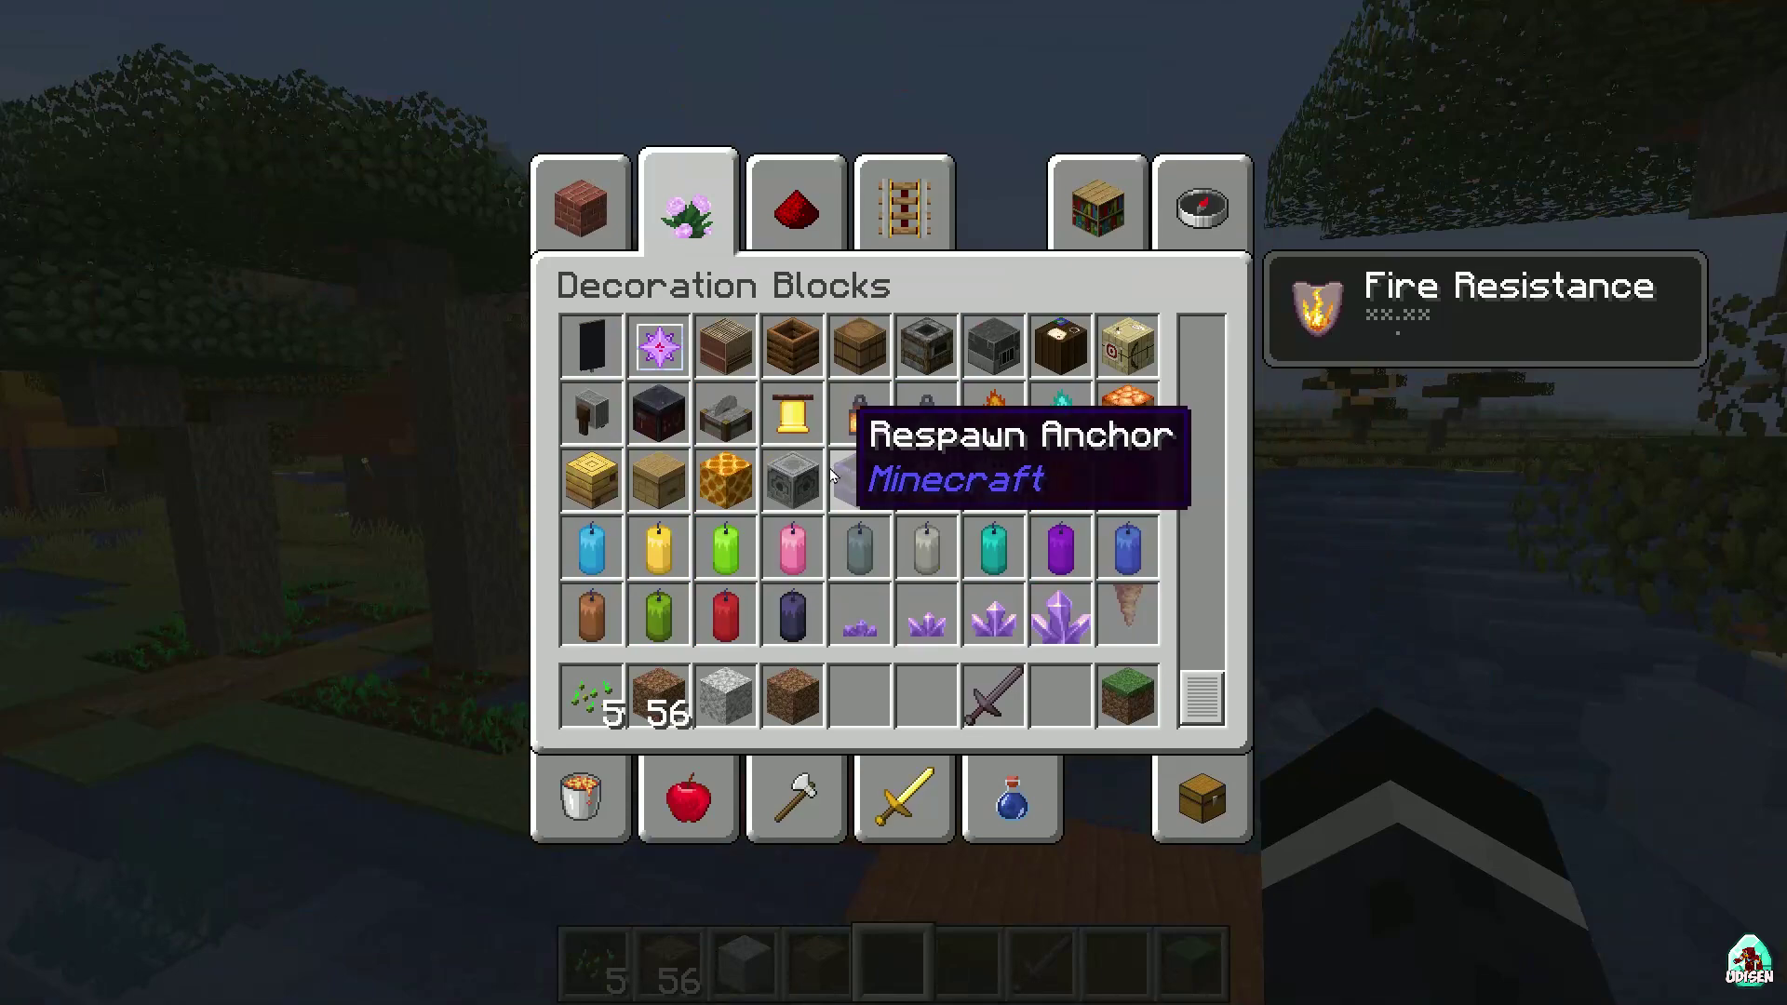
{"action": "left_click", "coordinate": [858, 701]}
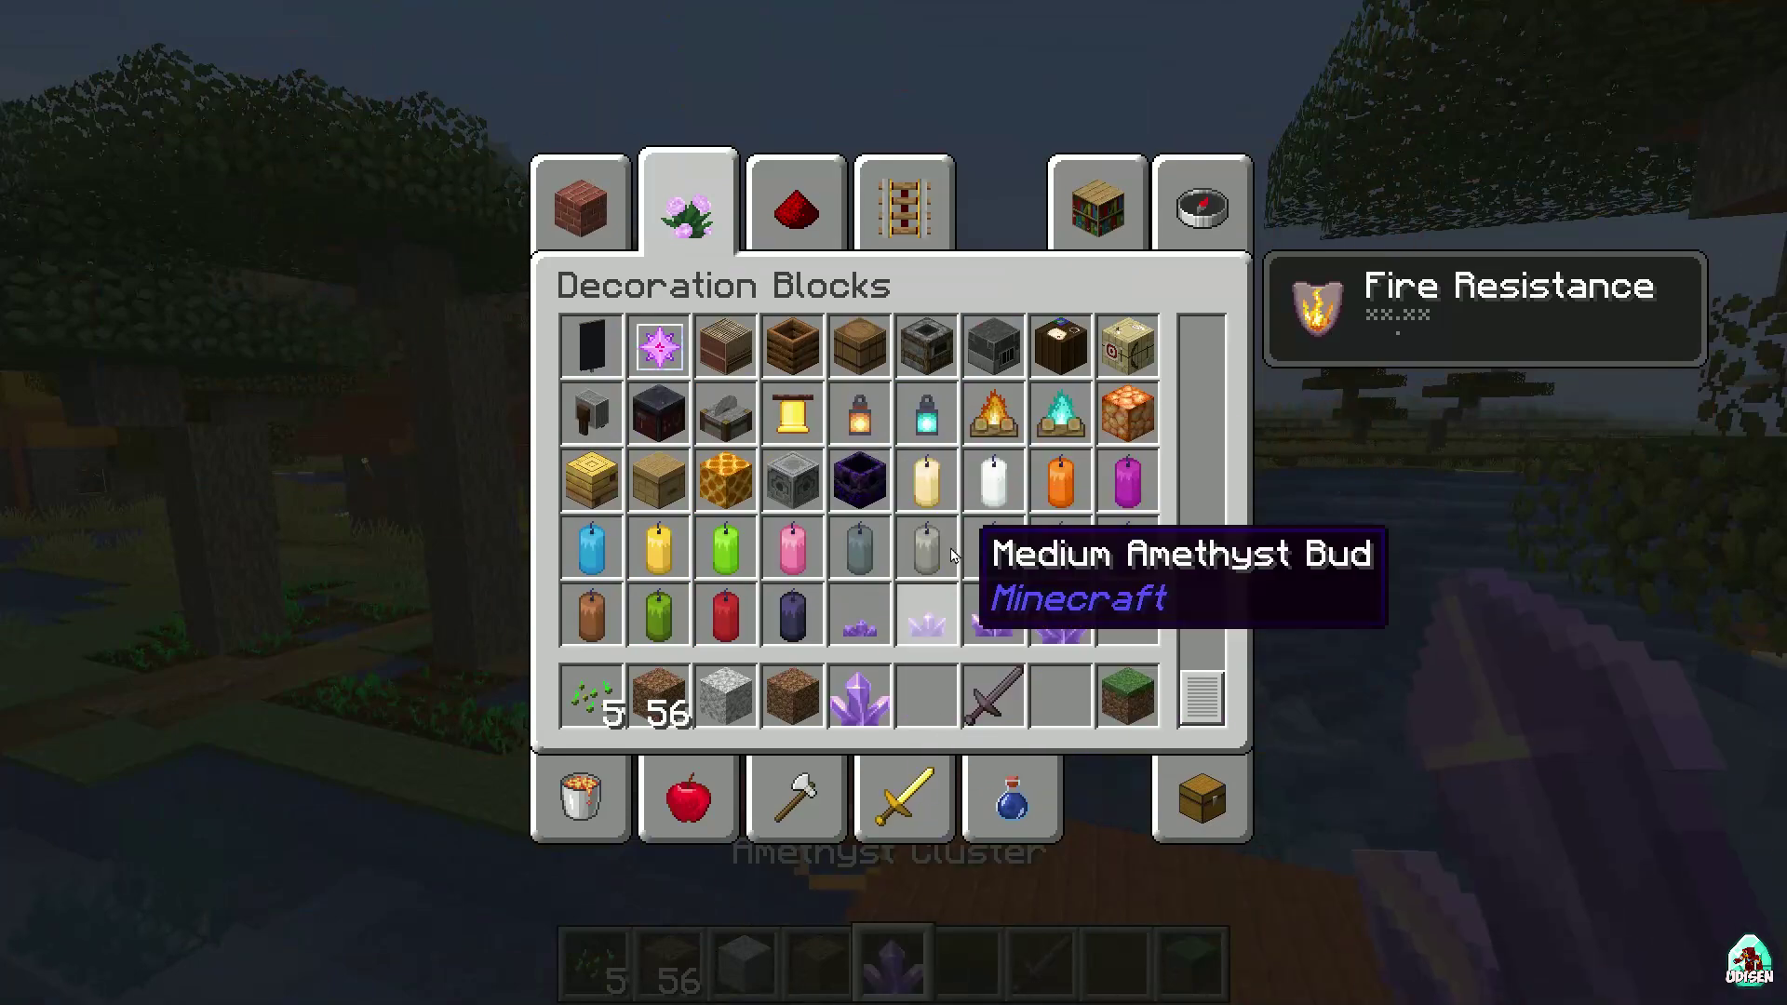
Browse the creative inventory categories for the Chance Globe and put one into the sixth hotbar slot
{"action": "left_click", "coordinate": [572, 206]}
{"action": "scroll", "coordinate": [875, 380], "scroll_direction": "down", "scroll_amount": 20}
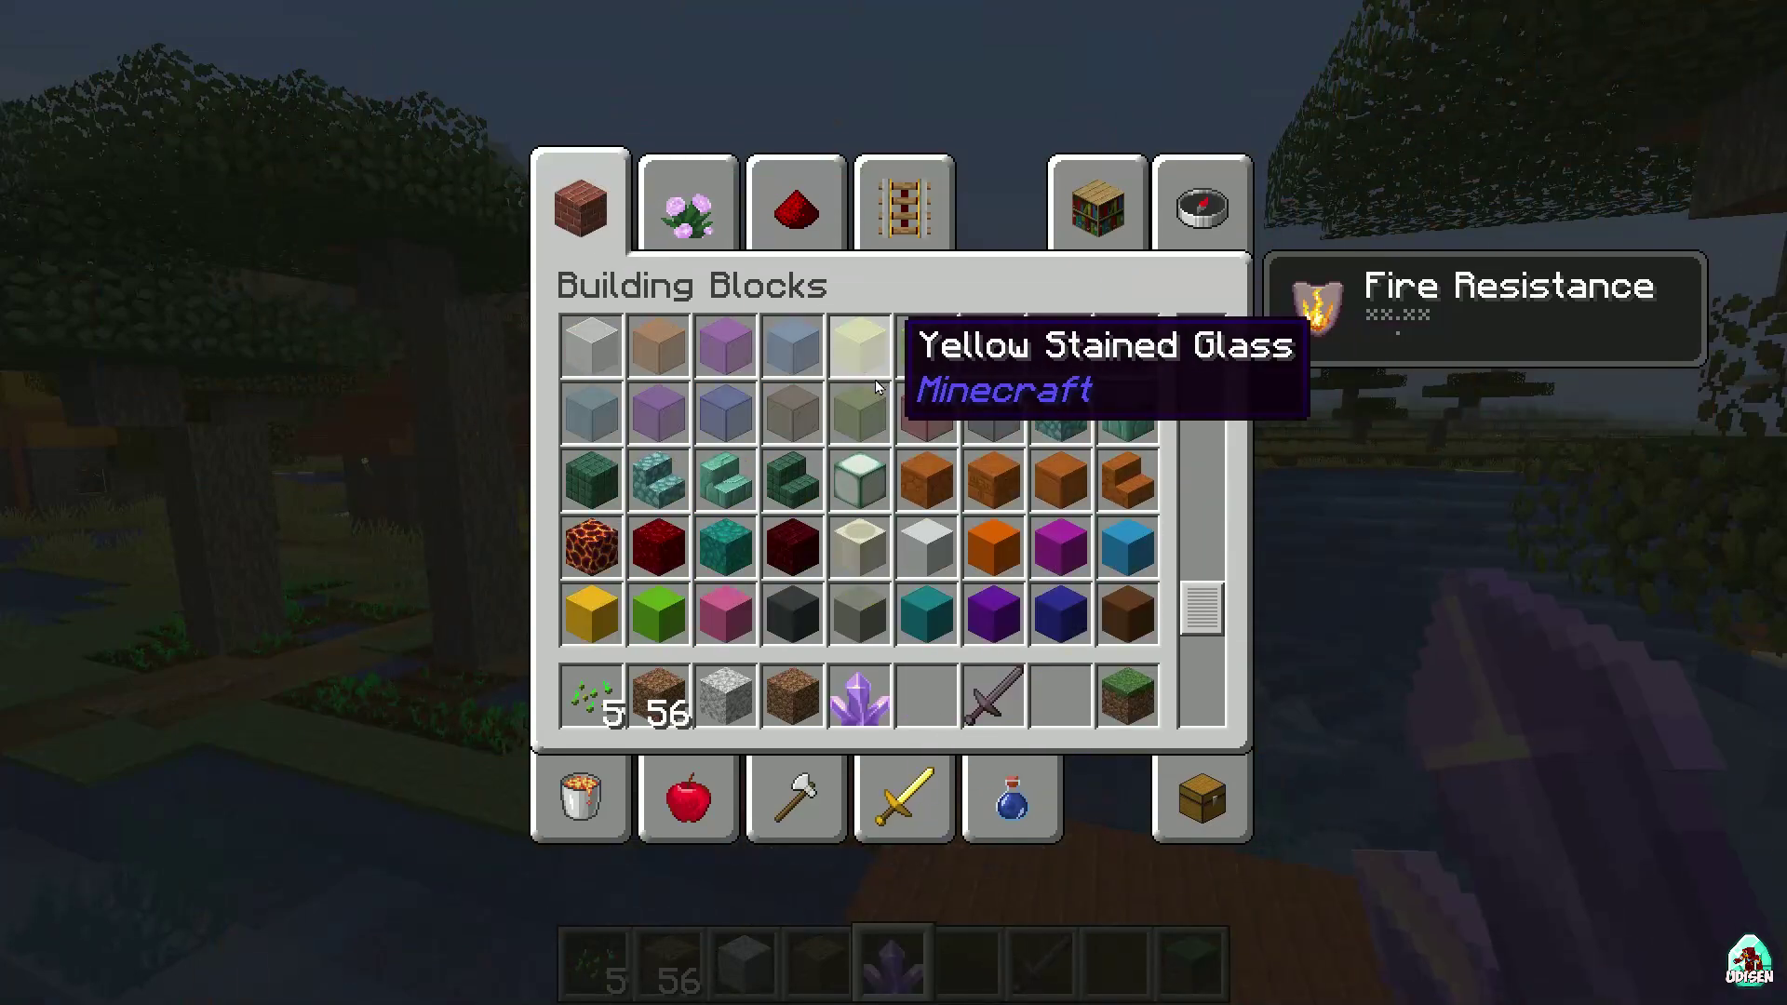
{"action": "scroll", "coordinate": [871, 378], "scroll_direction": "up", "scroll_amount": 20}
{"action": "left_click", "coordinate": [587, 772]}
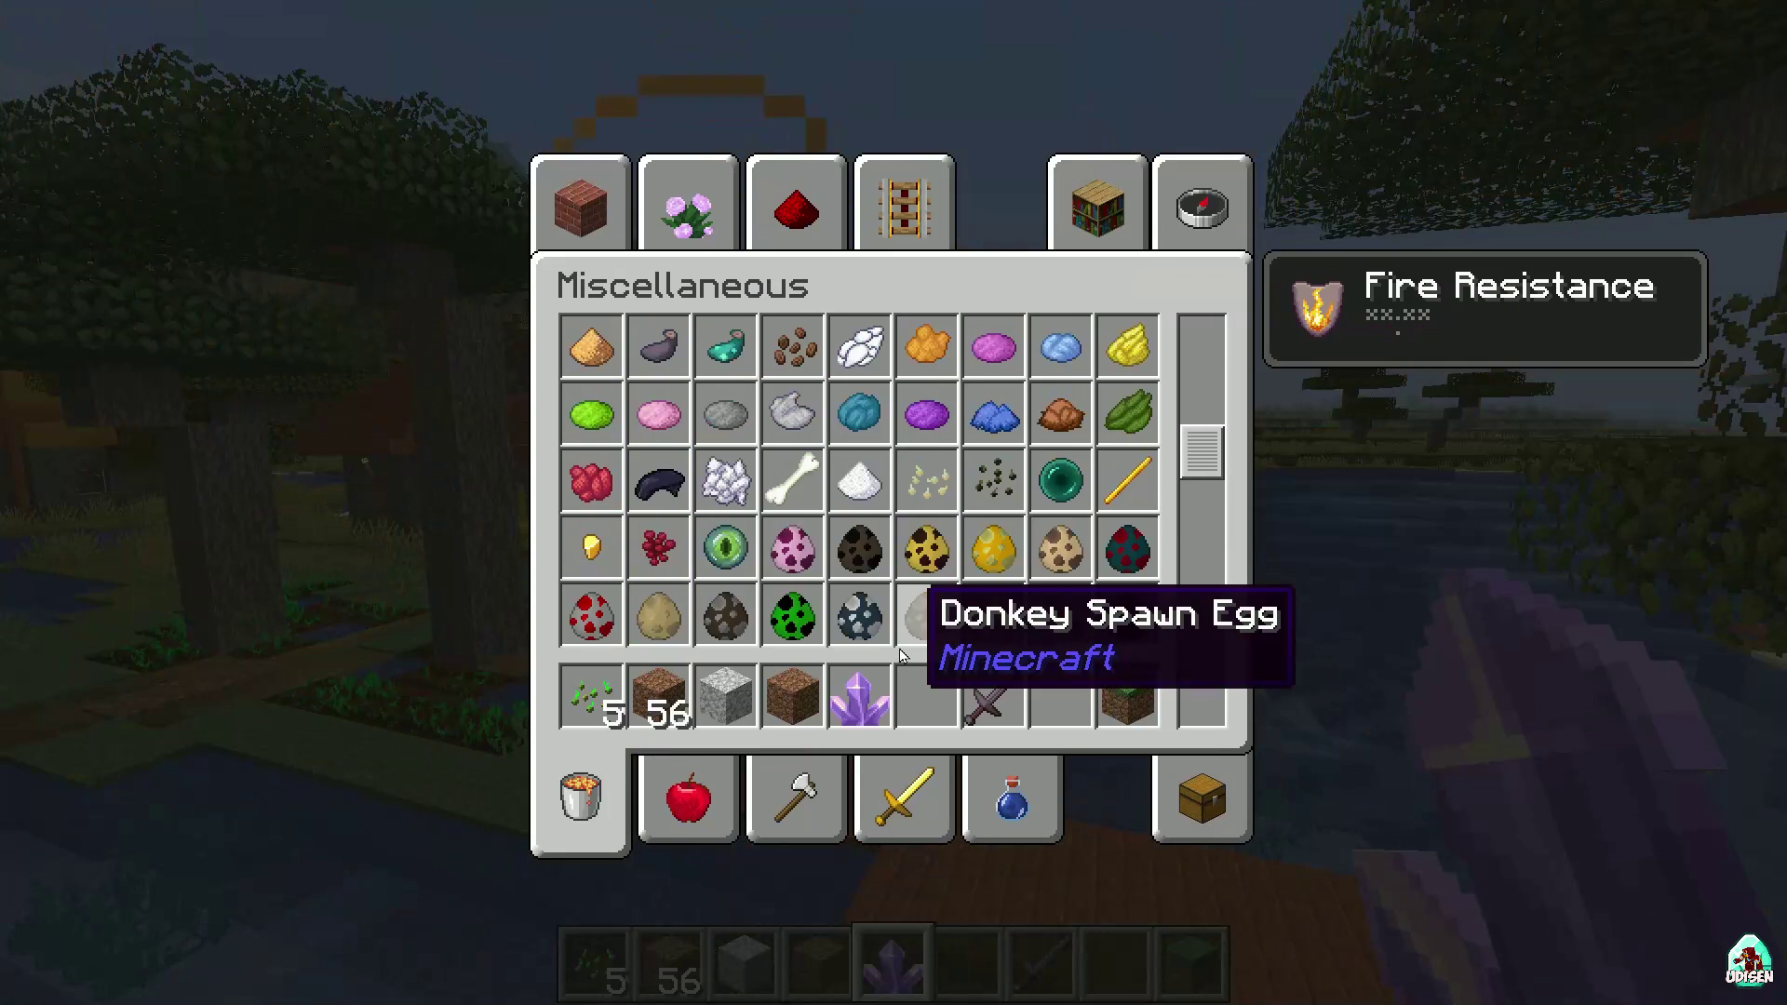
{"action": "scroll", "coordinate": [919, 642], "scroll_direction": "down", "scroll_amount": 3}
{"action": "left_click", "coordinate": [689, 798]}
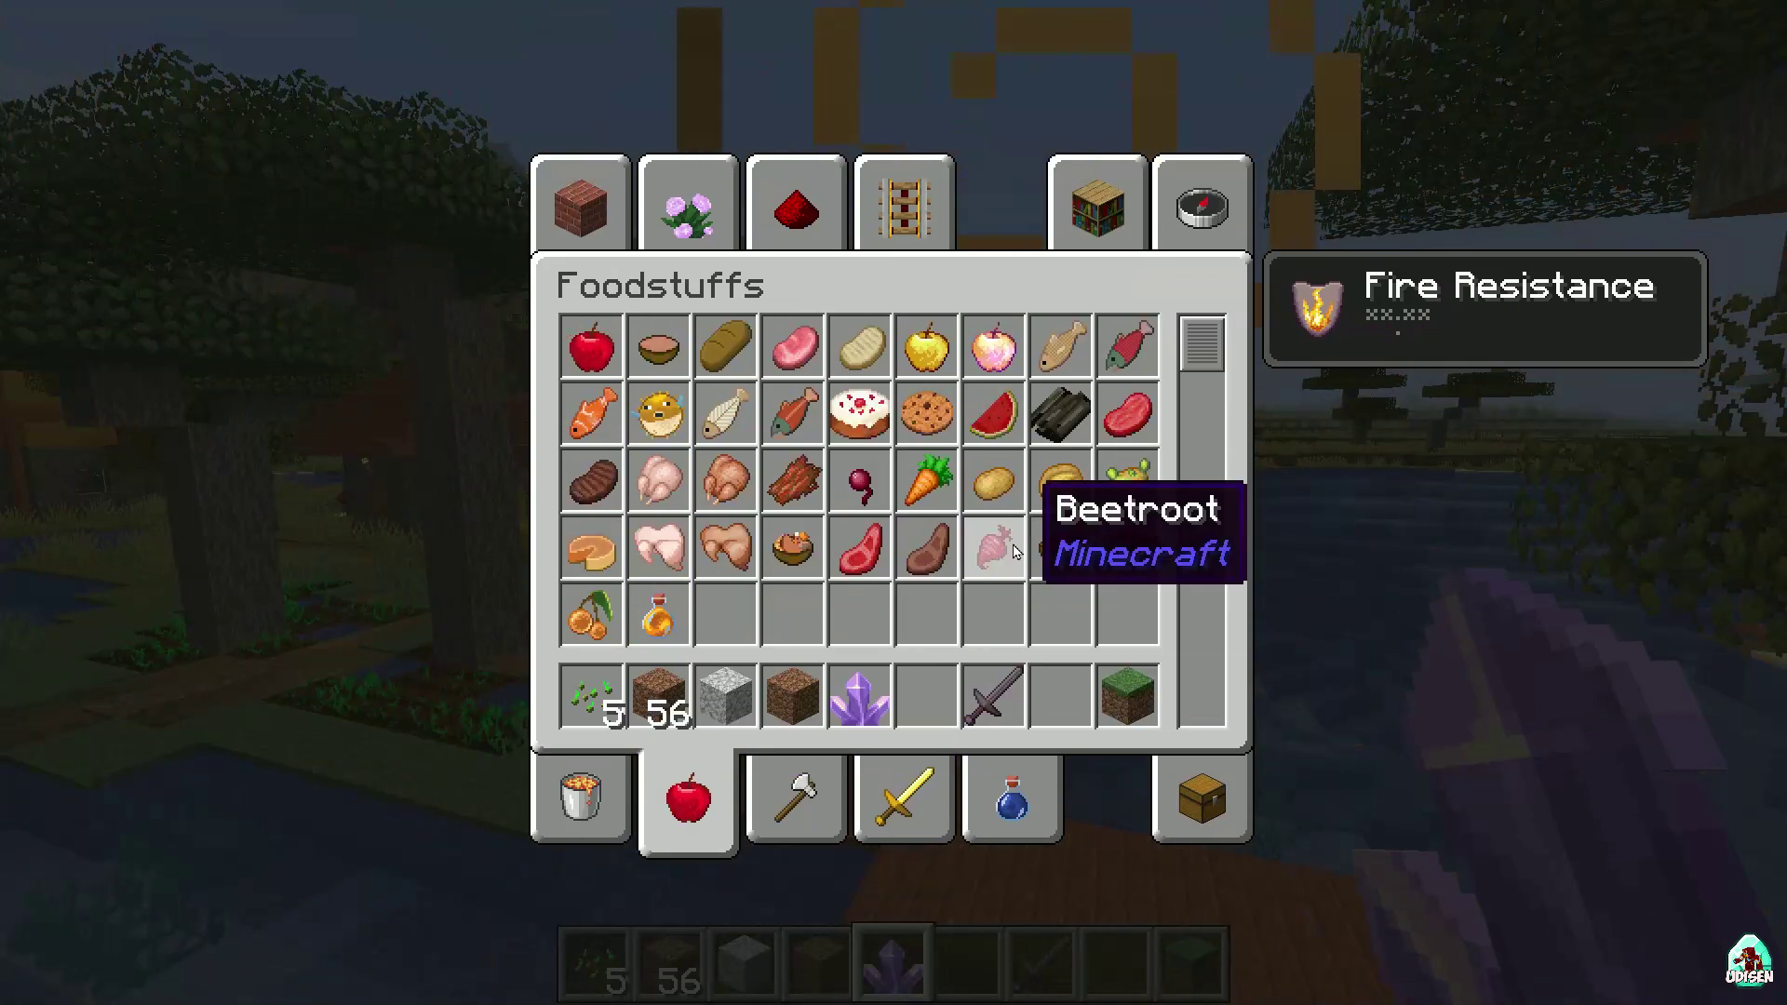
{"action": "left_click", "coordinate": [798, 791]}
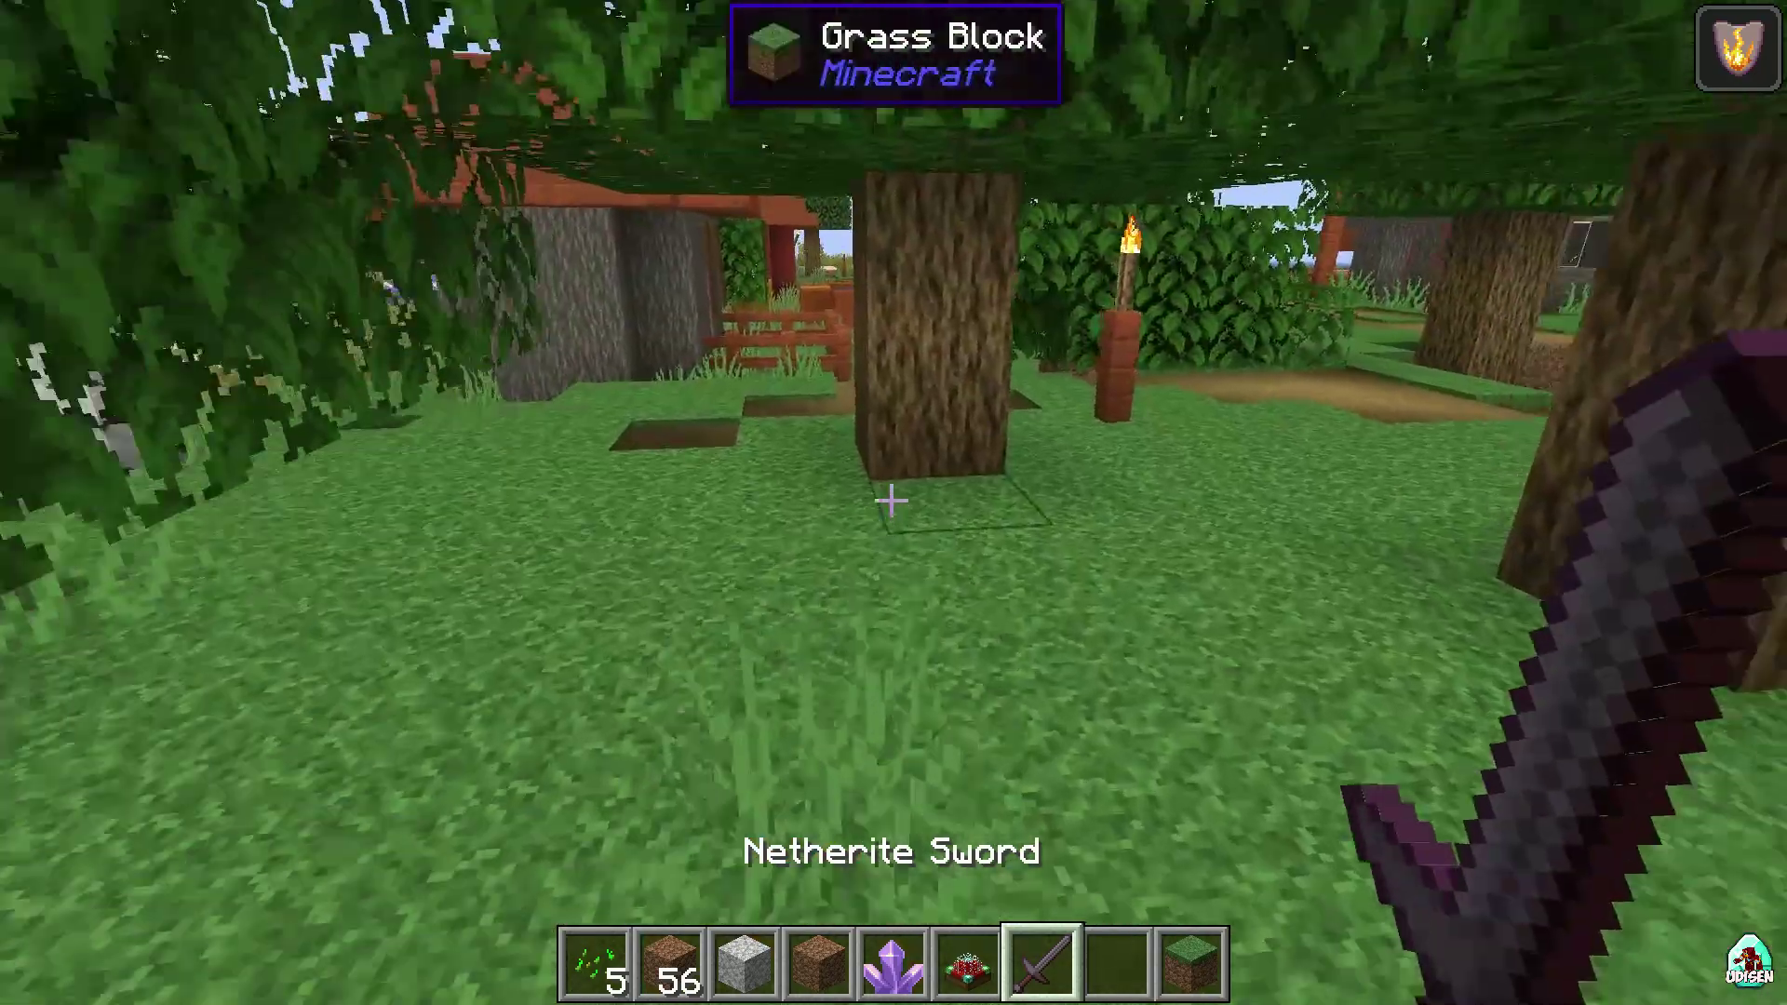
Place the Chance Globe on the dirt path beside the bush and examine its tooltip
{"action": "scroll", "coordinate": [892, 501], "scroll_direction": "down", "scroll_amount": 1}
{"action": "scroll", "coordinate": [891, 500], "scroll_direction": "up", "scroll_amount": 2}
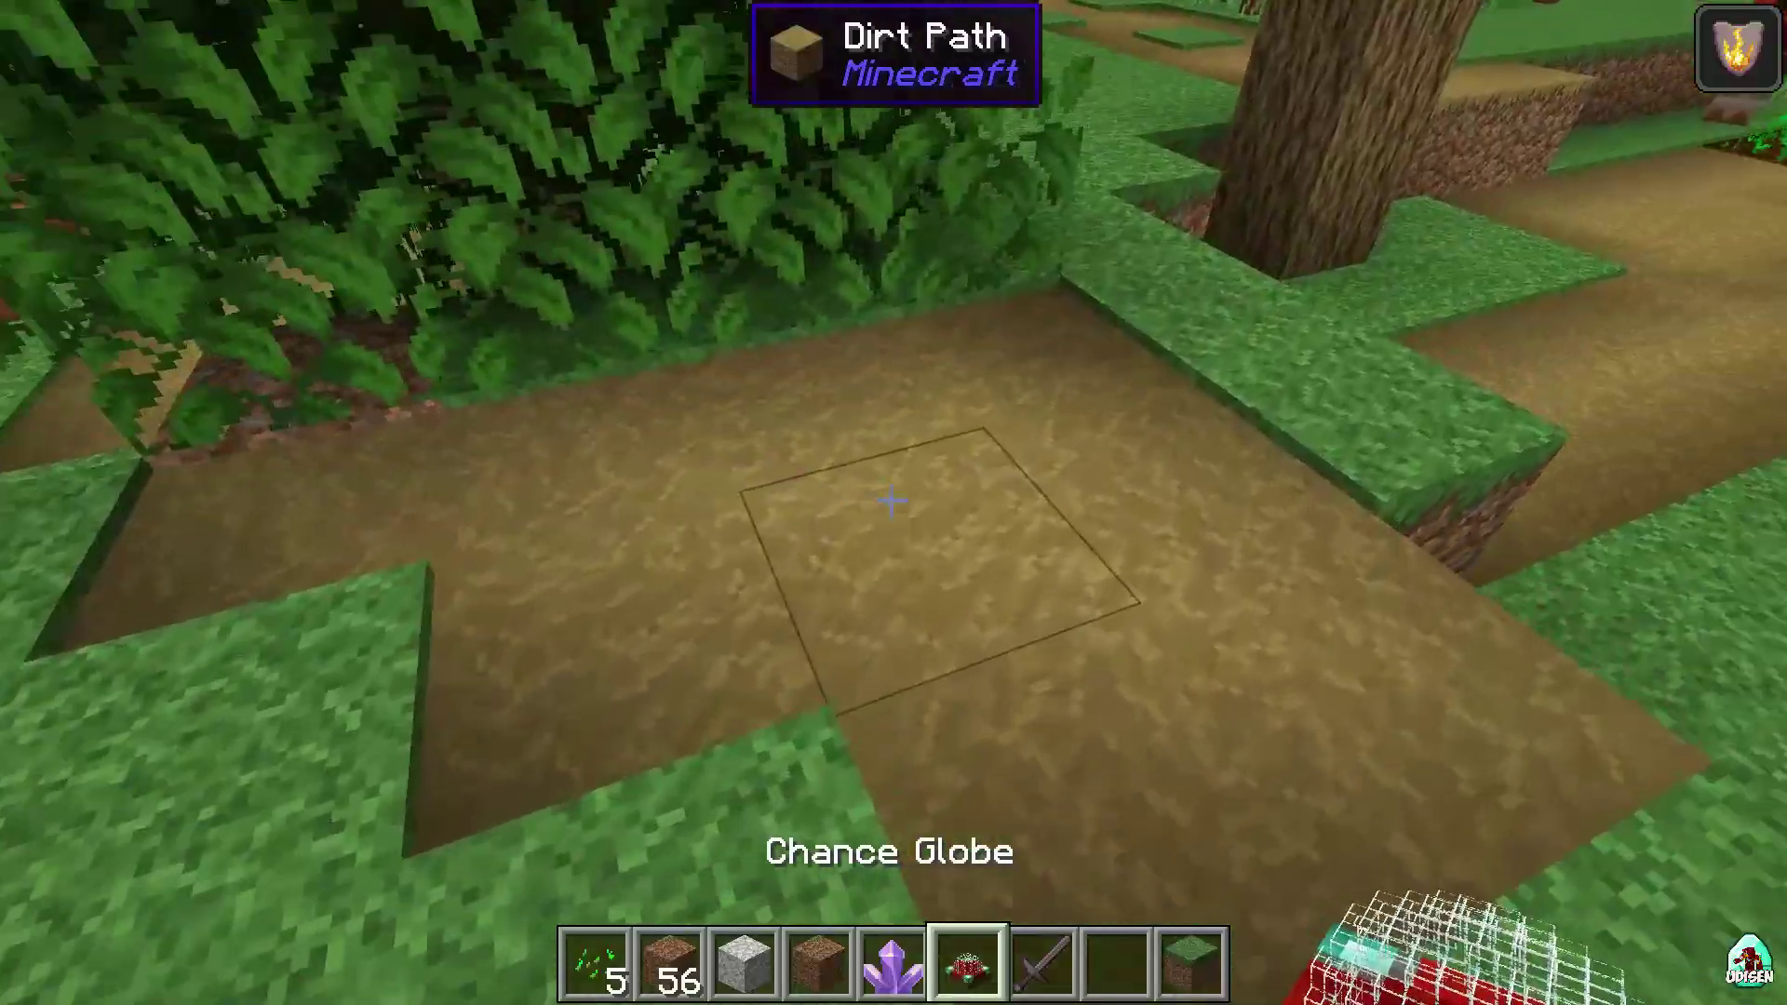
{"action": "right_click", "coordinate": [892, 501]}
{"action": "key", "text": "s"}
{"action": "key", "text": "d"}
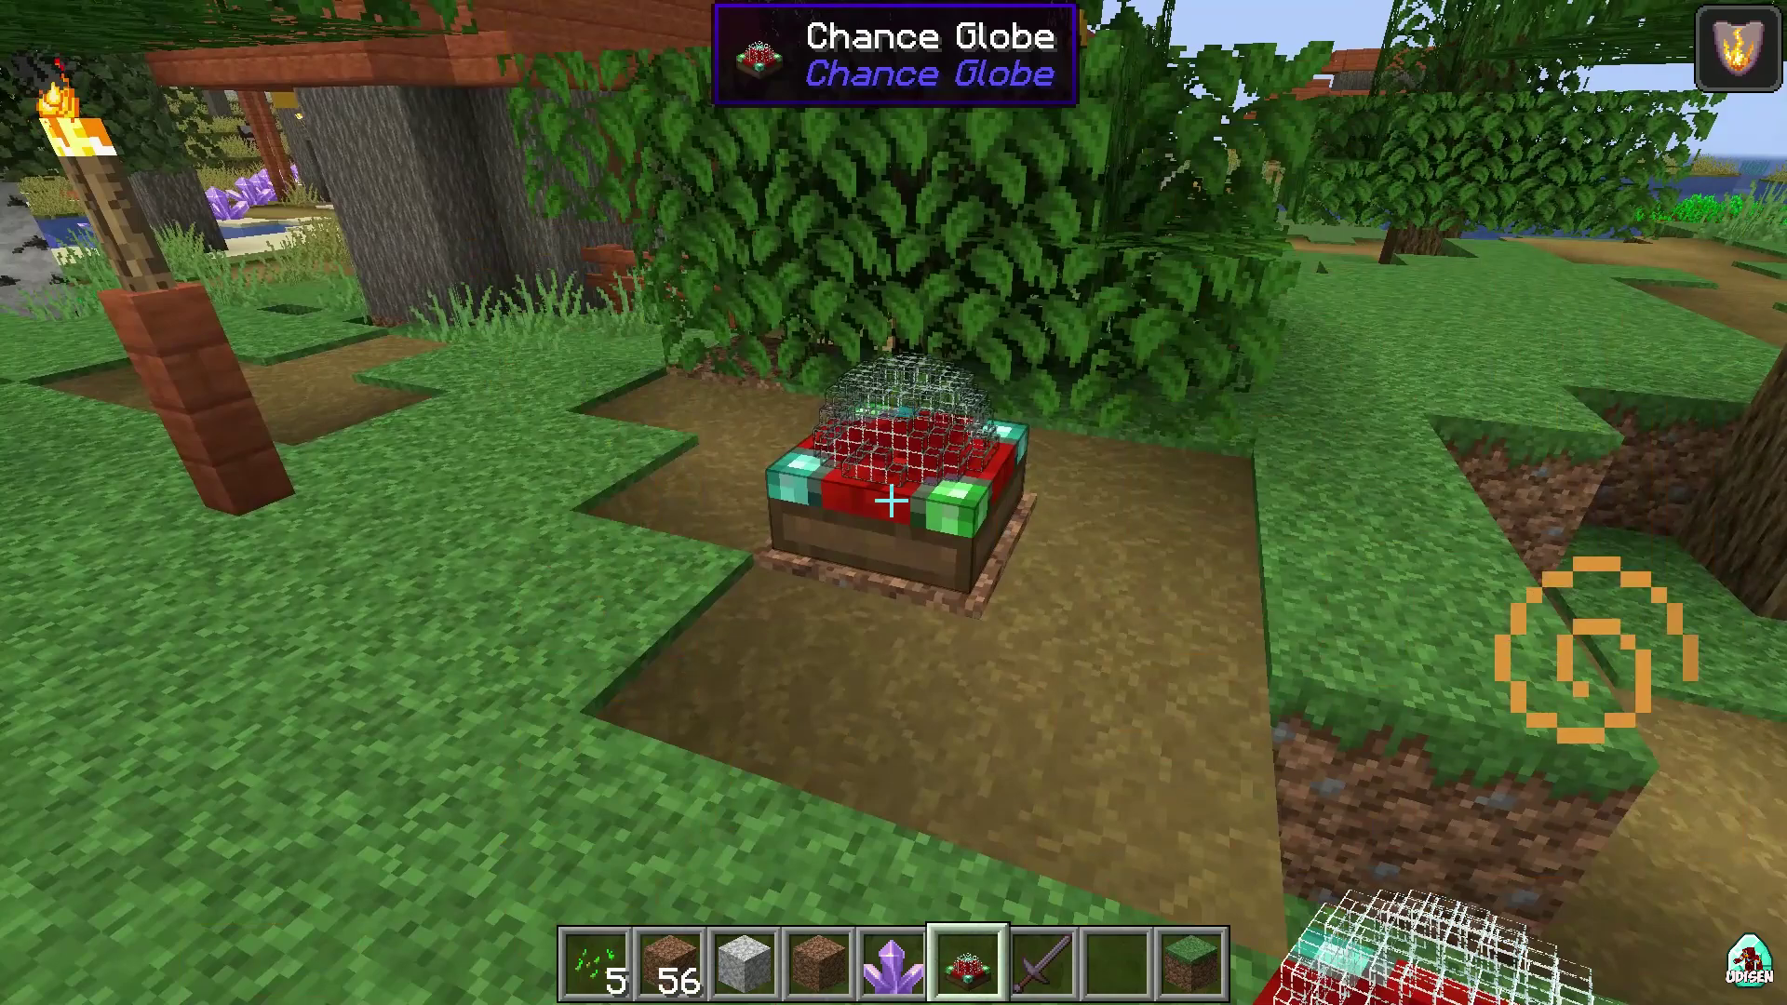
Put a redstone block from the Redstone category of the creative inventory into the eighth hotbar slot
{"action": "key", "text": "e"}
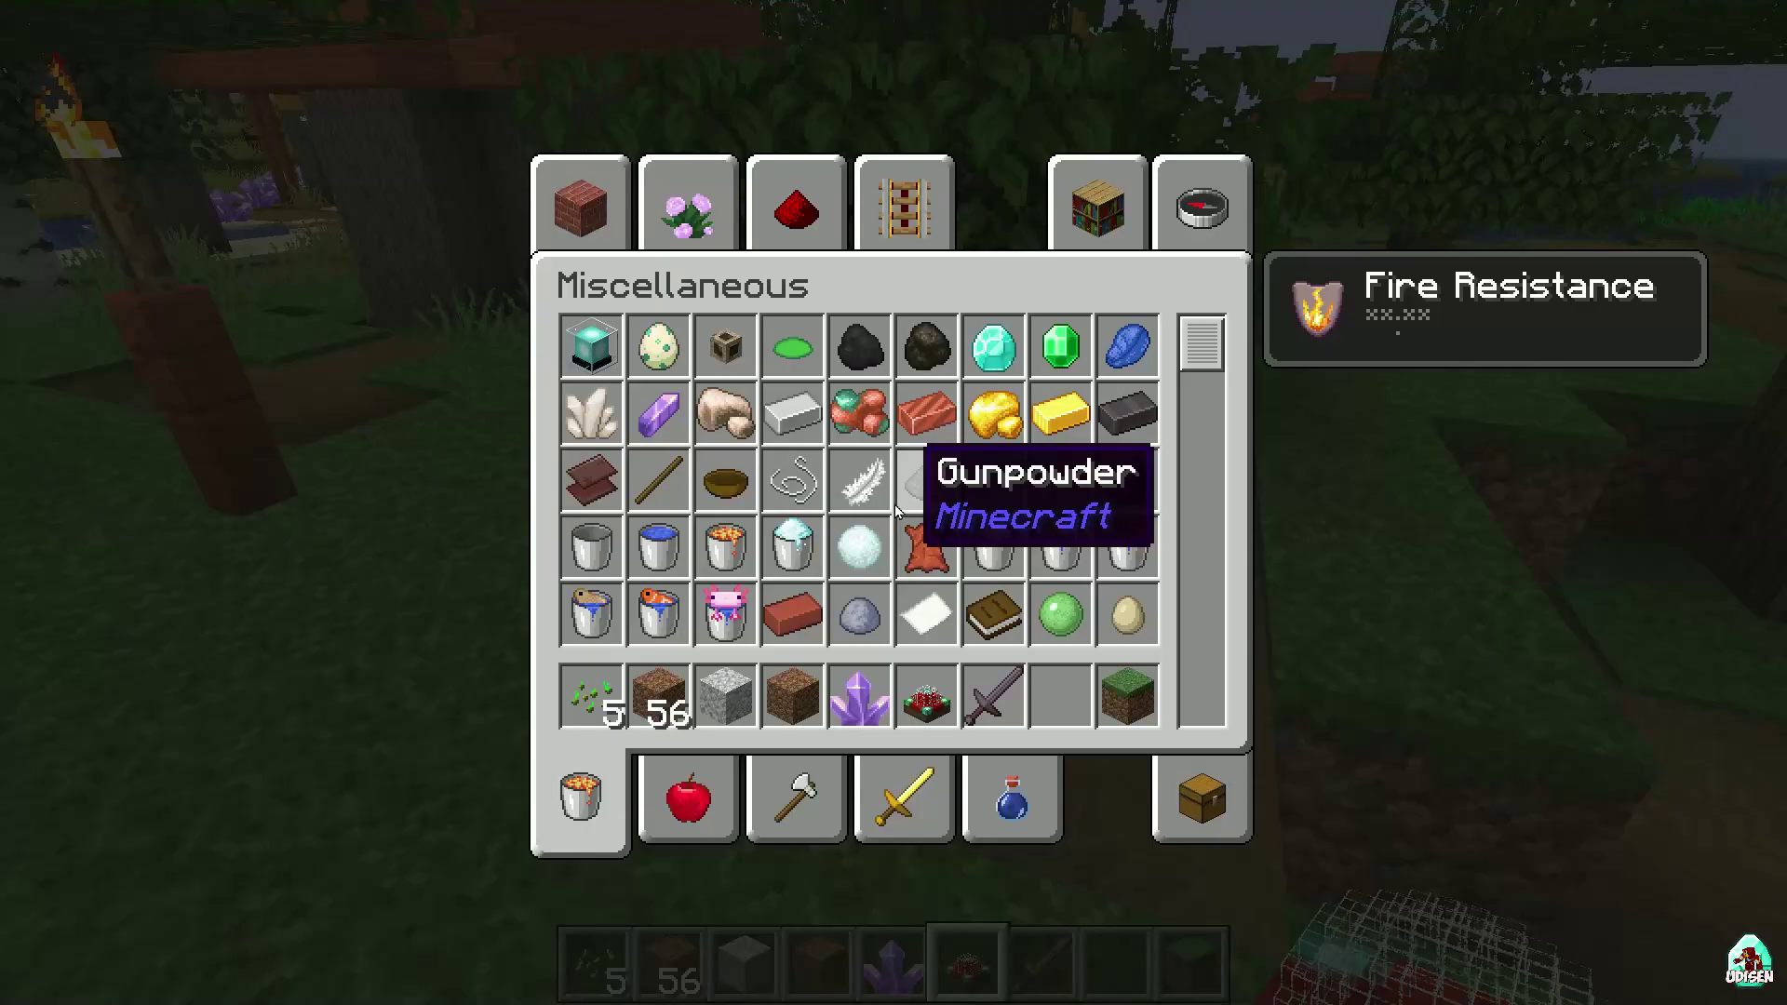
{"action": "left_click", "coordinate": [808, 226]}
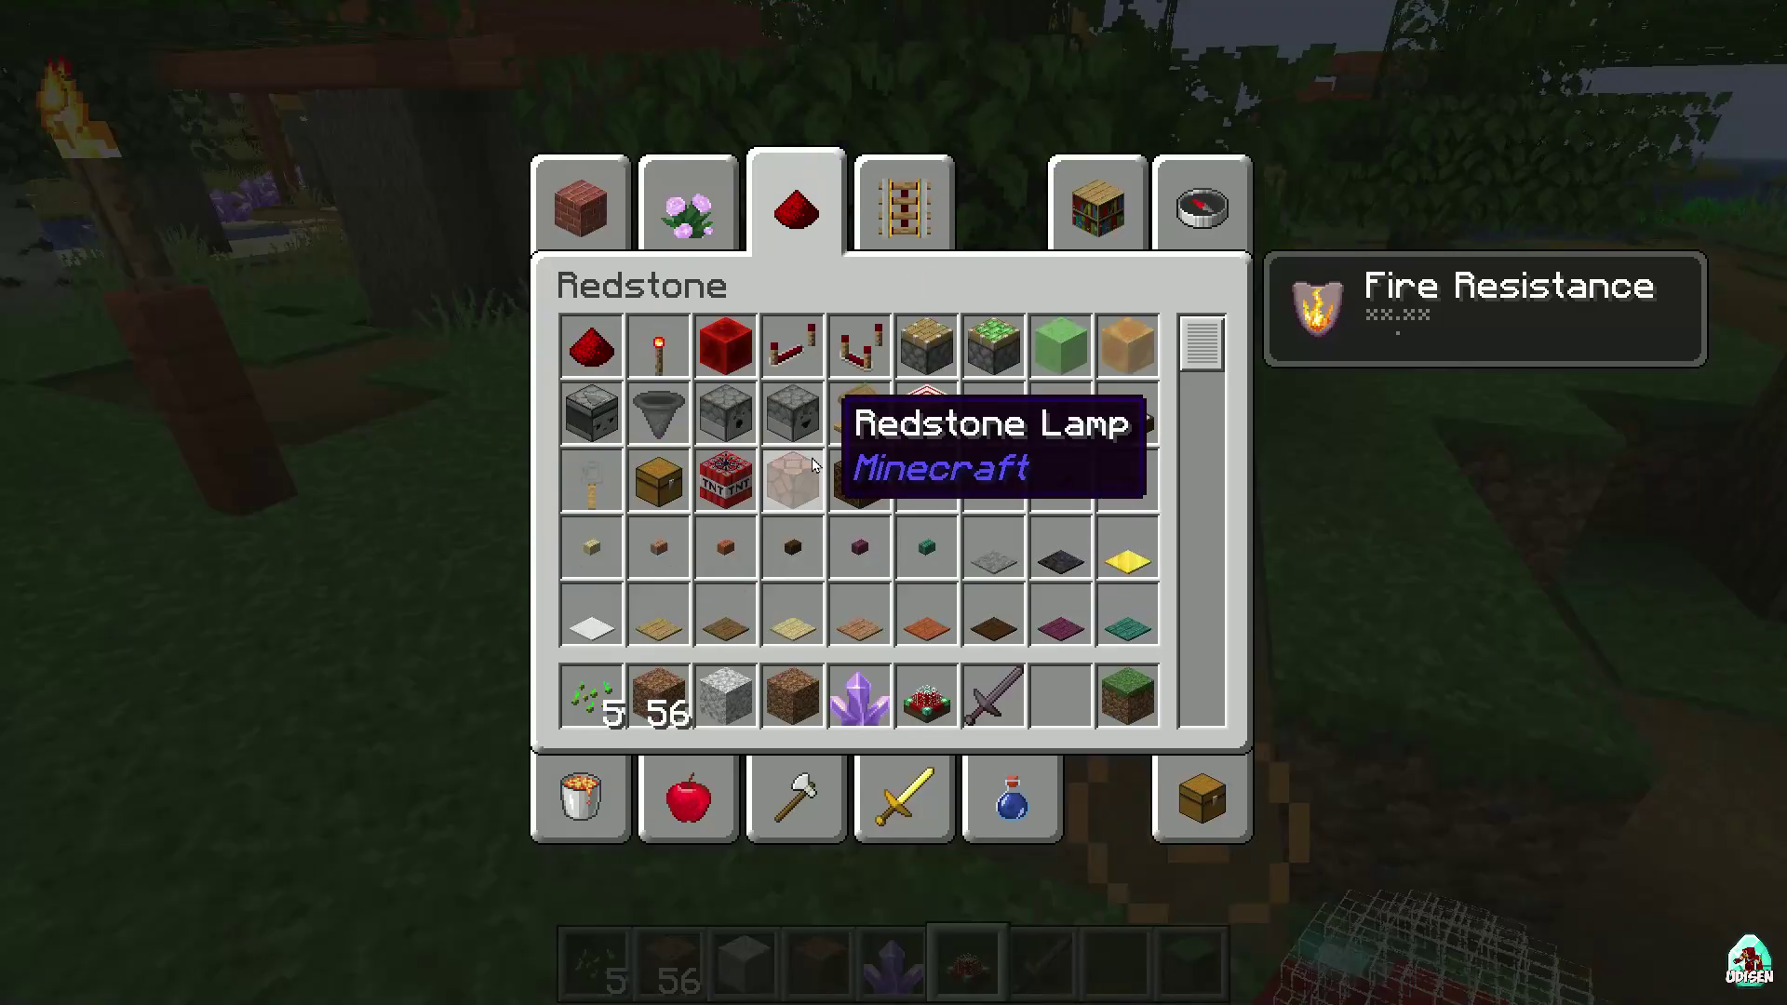
{"action": "left_click", "coordinate": [1052, 694]}
{"action": "key", "text": "e"}
Break the Chance Globe on the dirt path and place a new one in the same spot
{"action": "left_click", "coordinate": [891, 501]}
{"action": "scroll", "coordinate": [891, 501], "scroll_direction": "down", "scroll_amount": 1}
{"action": "key", "text": "w"}
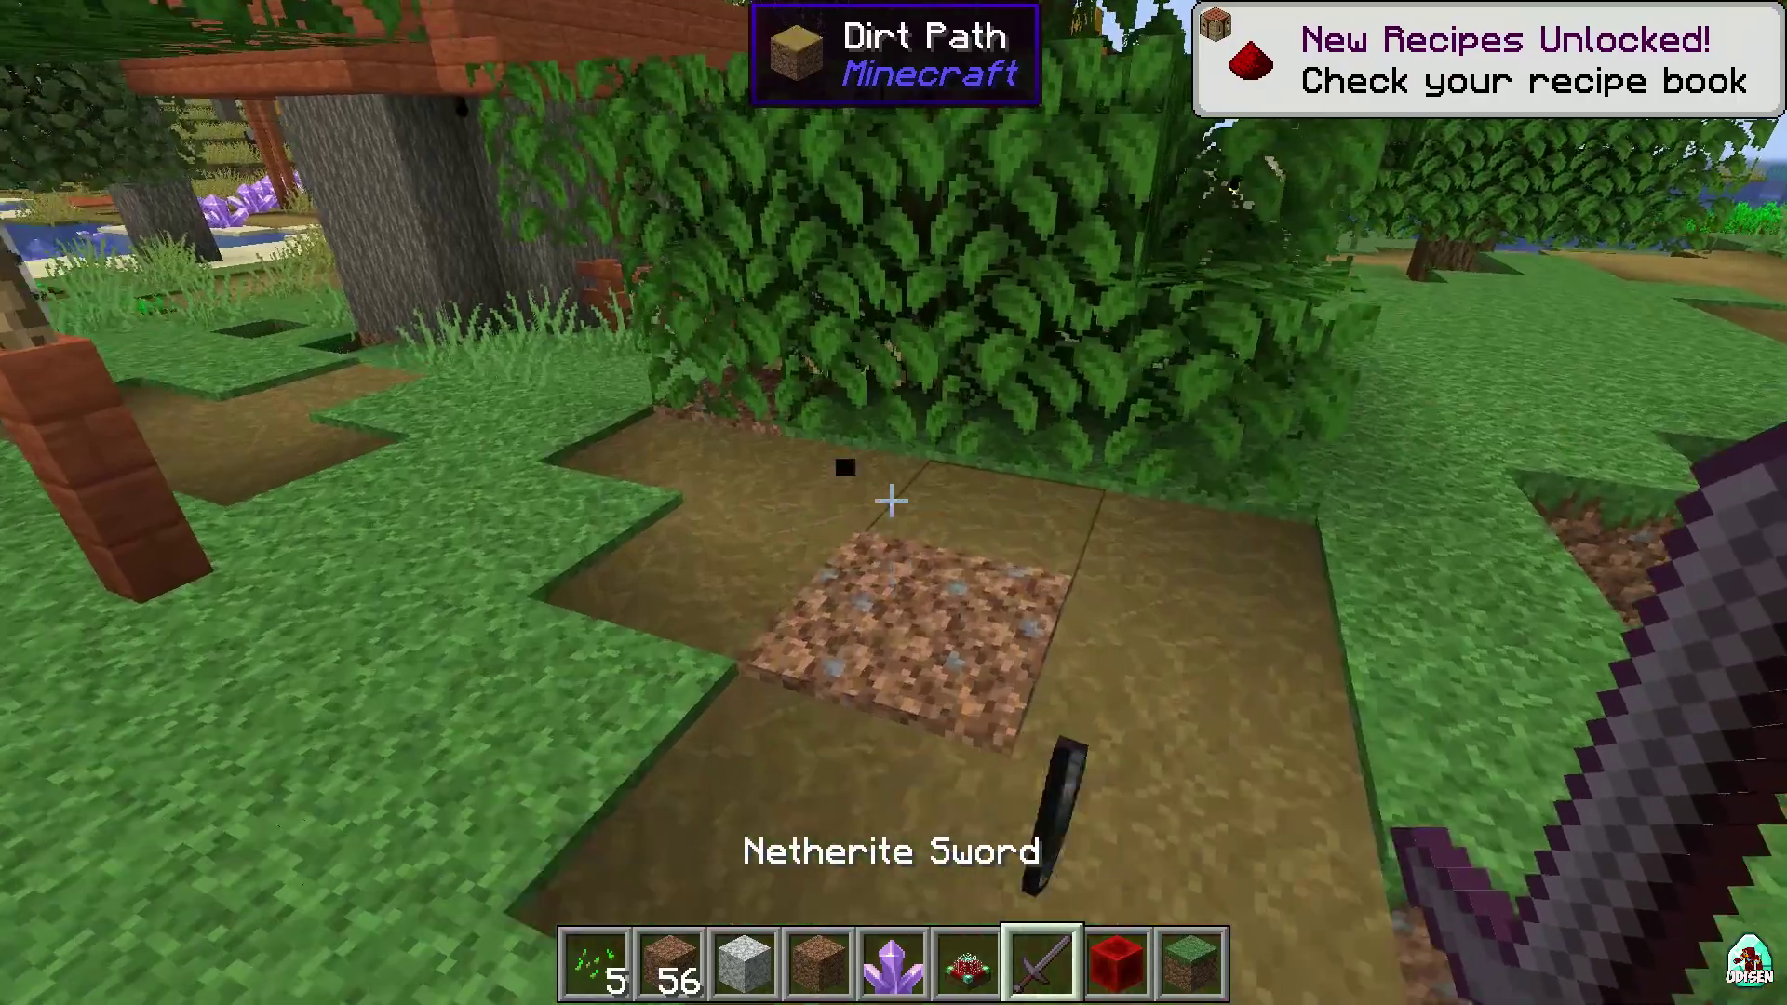
{"action": "scroll", "coordinate": [892, 501], "scroll_direction": "up", "scroll_amount": 1}
{"action": "right_click", "coordinate": [892, 501]}
Place a redstone block beside the Chance Globe, and break it again
{"action": "scroll", "coordinate": [892, 501], "scroll_direction": "down", "scroll_amount": 1}
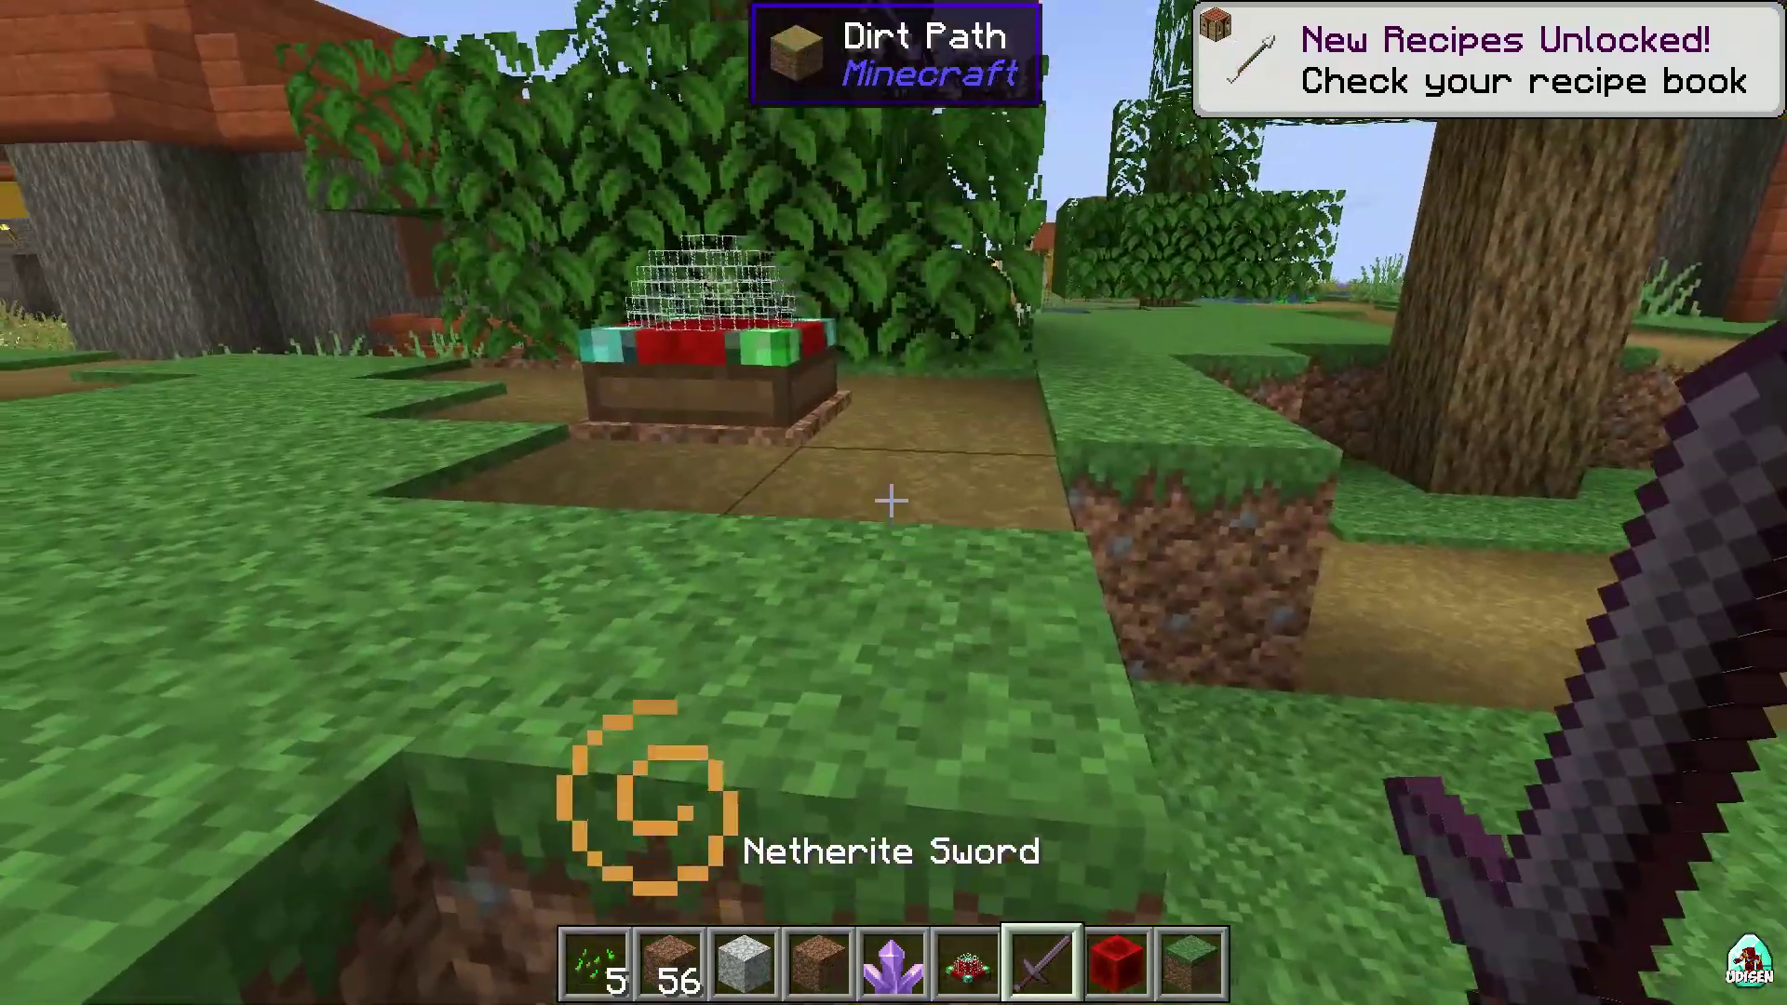
{"action": "scroll", "coordinate": [891, 500], "scroll_direction": "down", "scroll_amount": 1}
{"action": "right_click", "coordinate": [891, 501]}
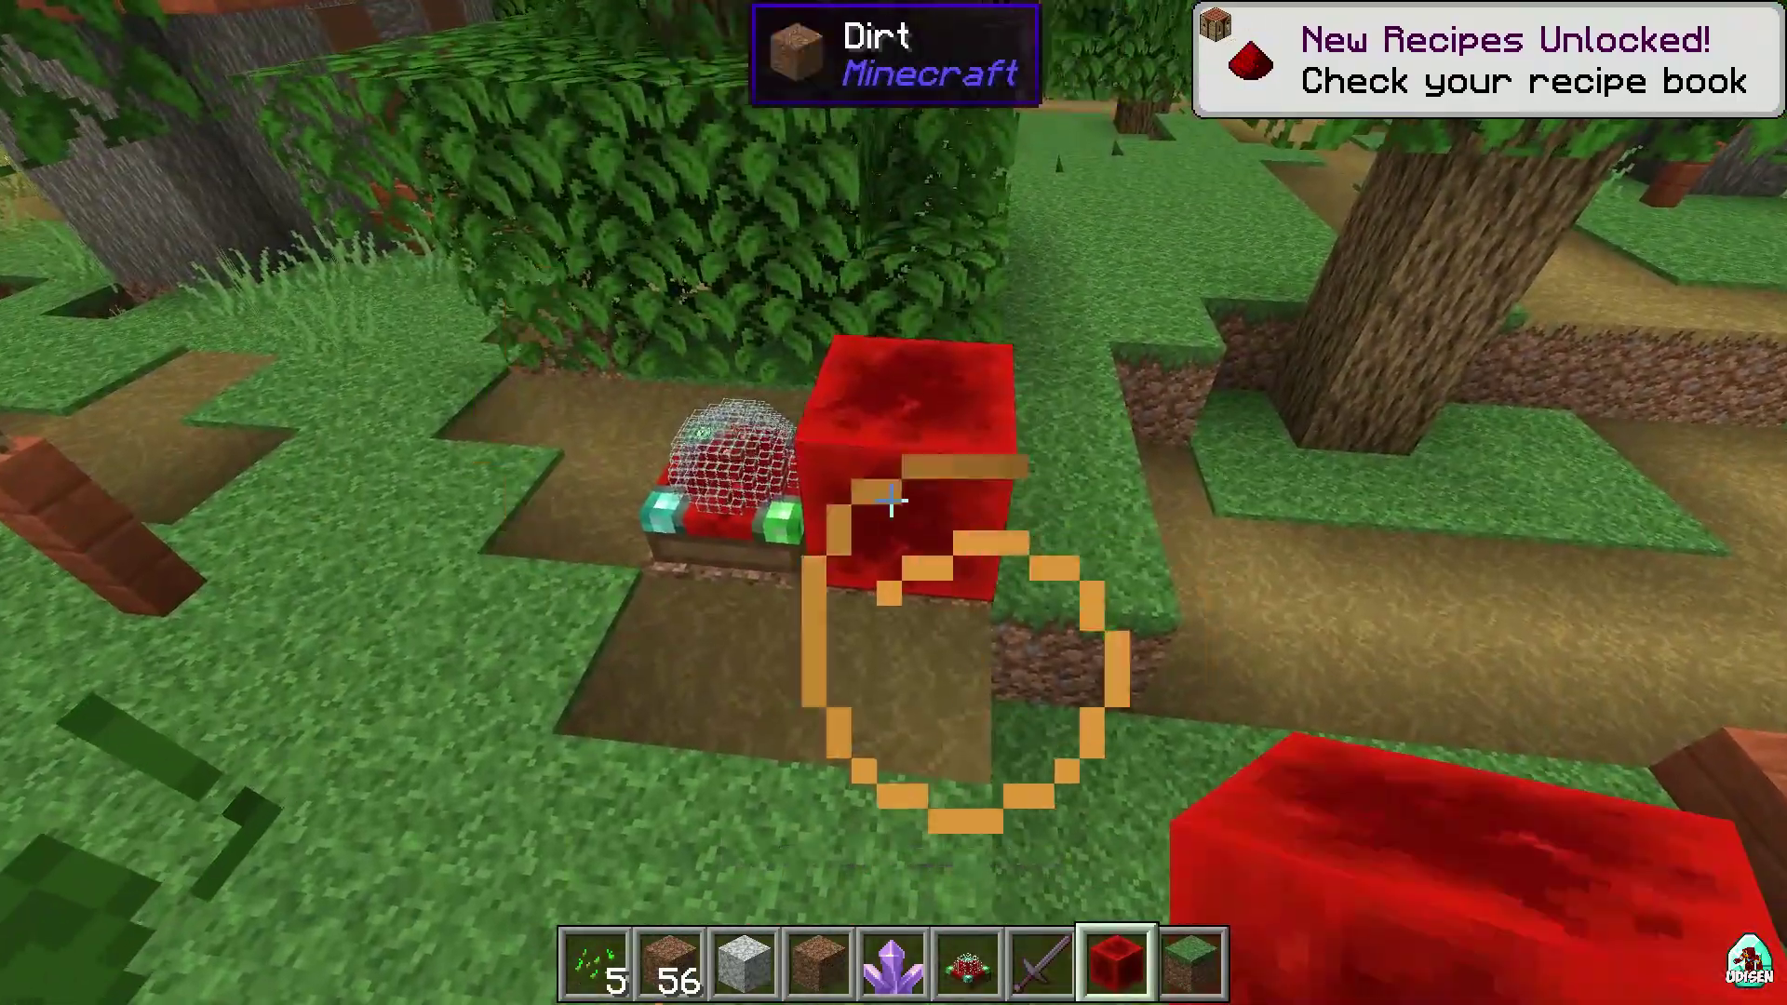
{"action": "left_click", "coordinate": [892, 501]}
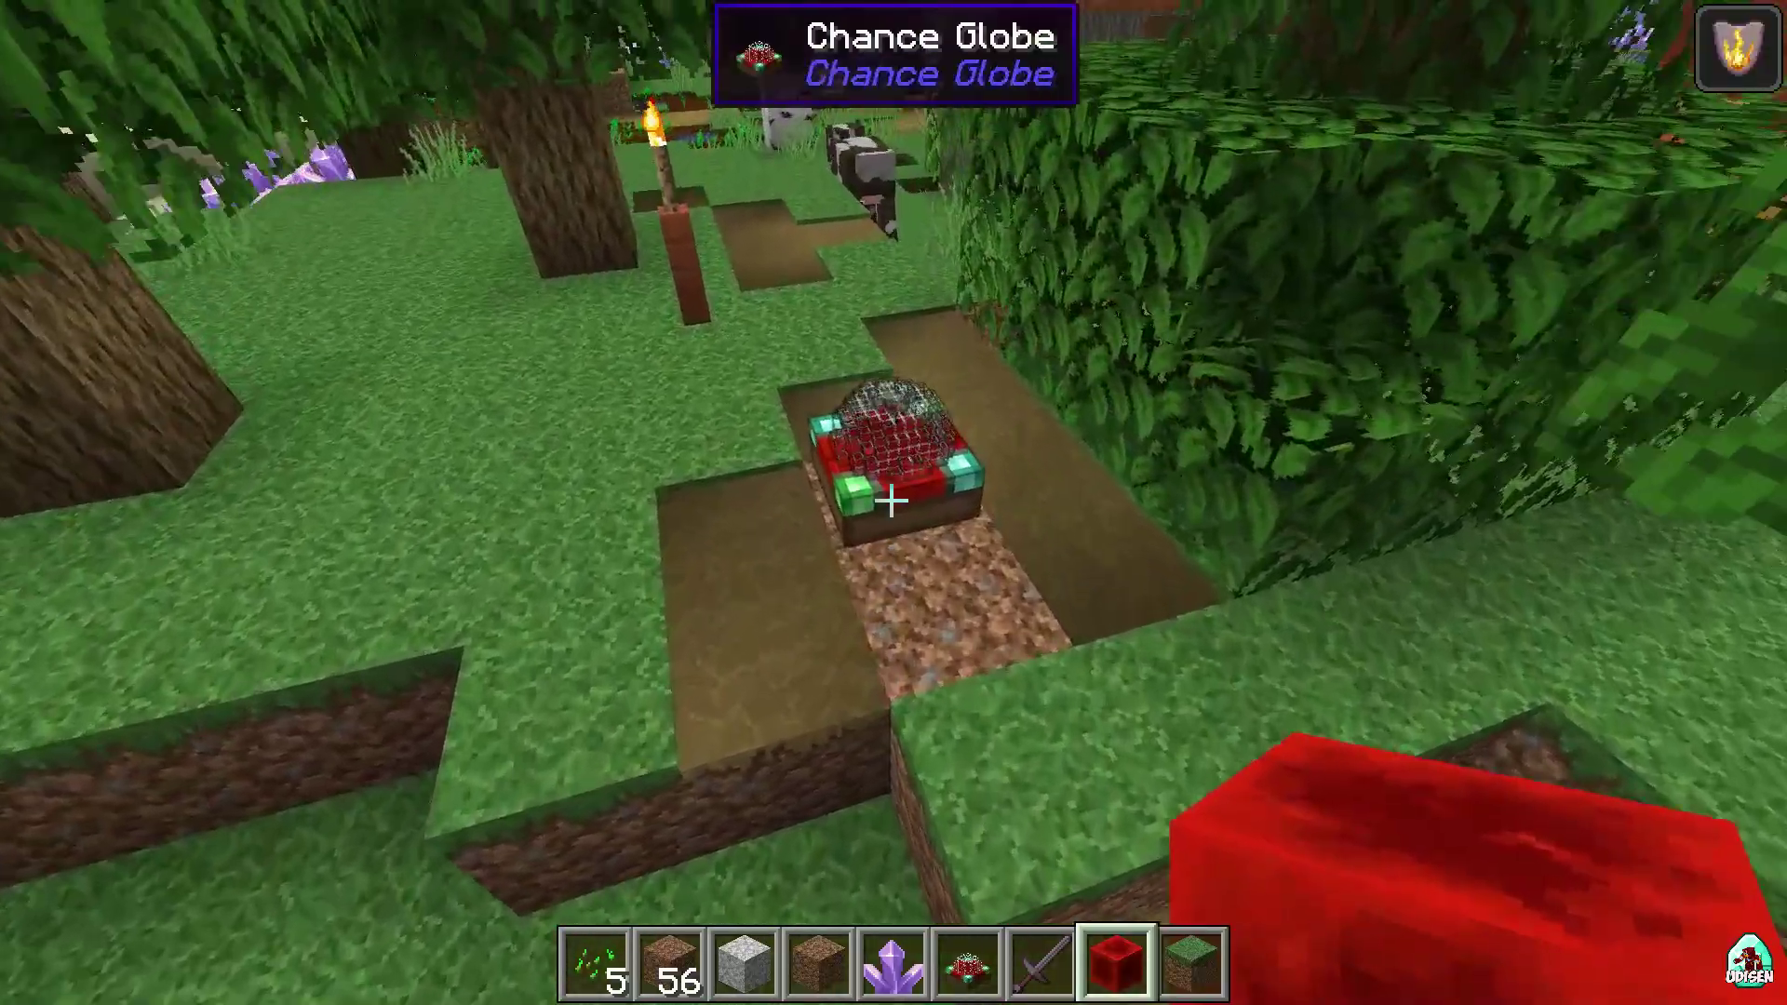
Place a series of Chance Globes along the dirt path near the house's stairs
{"action": "scroll", "coordinate": [892, 501], "scroll_direction": "up", "scroll_amount": 2}
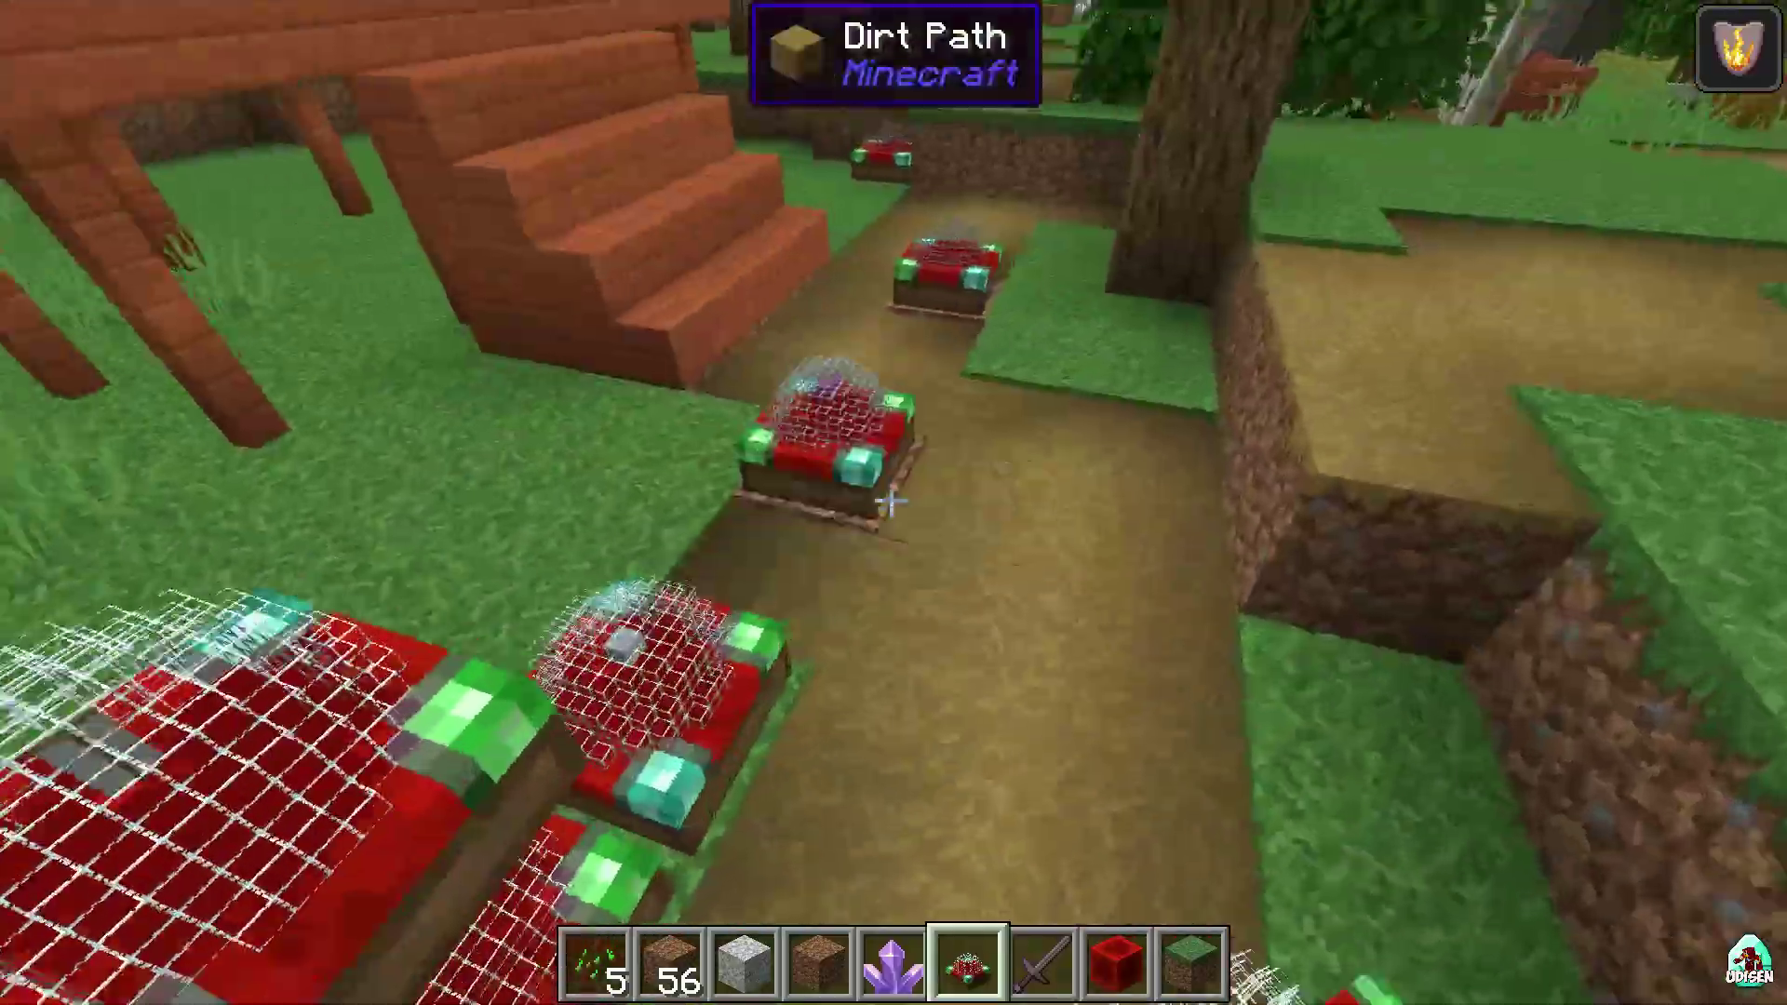
{"action": "right_click", "coordinate": [891, 500]}
{"action": "right_click", "coordinate": [891, 501]}
{"action": "right_click", "coordinate": [891, 500]}
{"action": "right_click", "coordinate": [891, 501]}
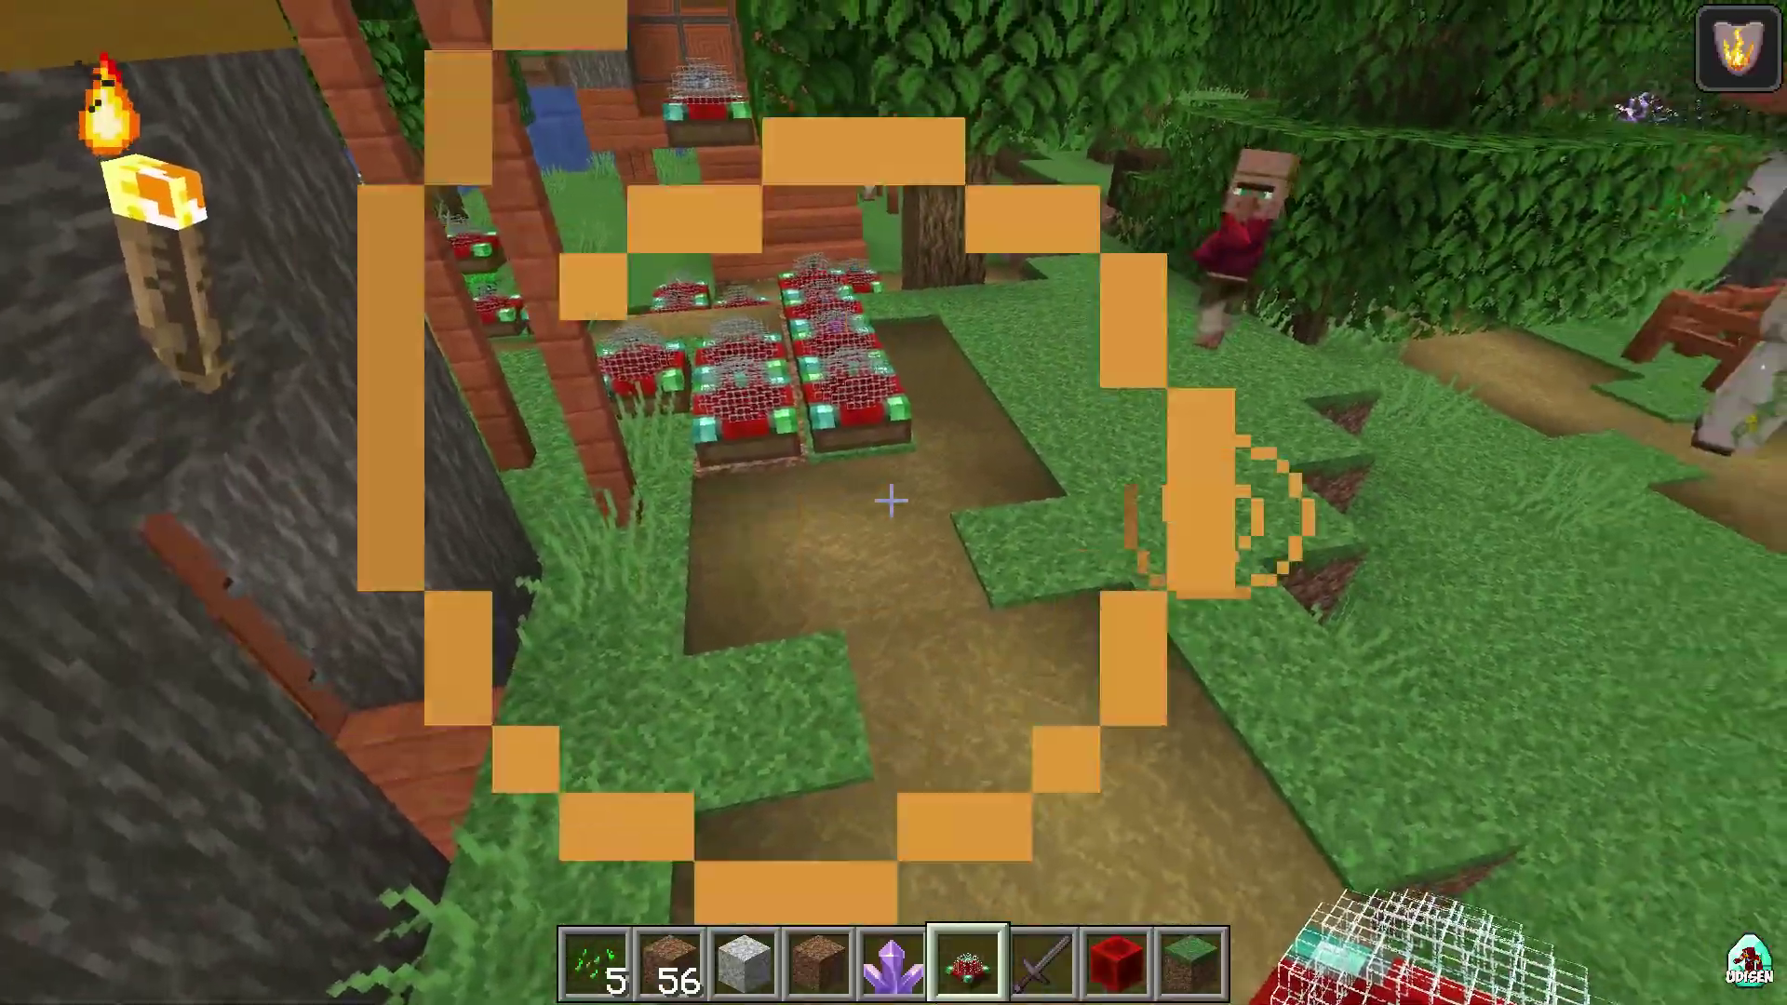
Walk along the village path toward the farm to examine what the Chance Globes turn into
{"action": "key", "text": "w"}
{"action": "key", "text": "space"}
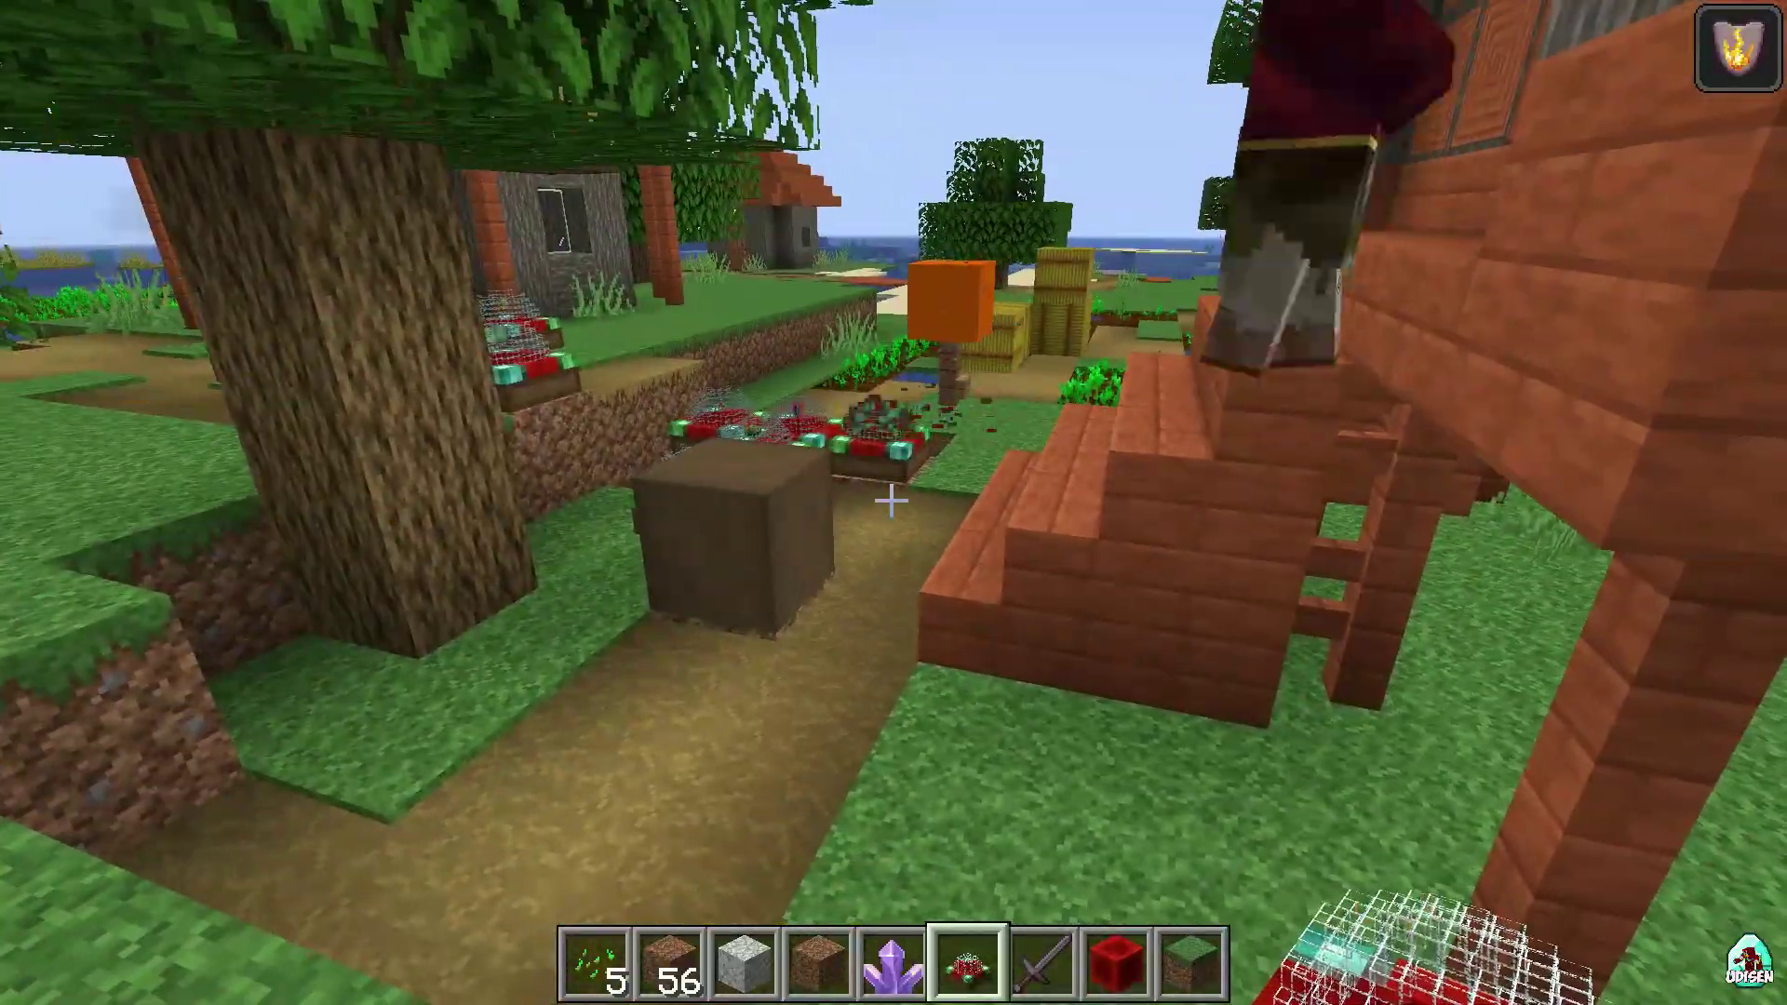
{"action": "key", "text": "w"}
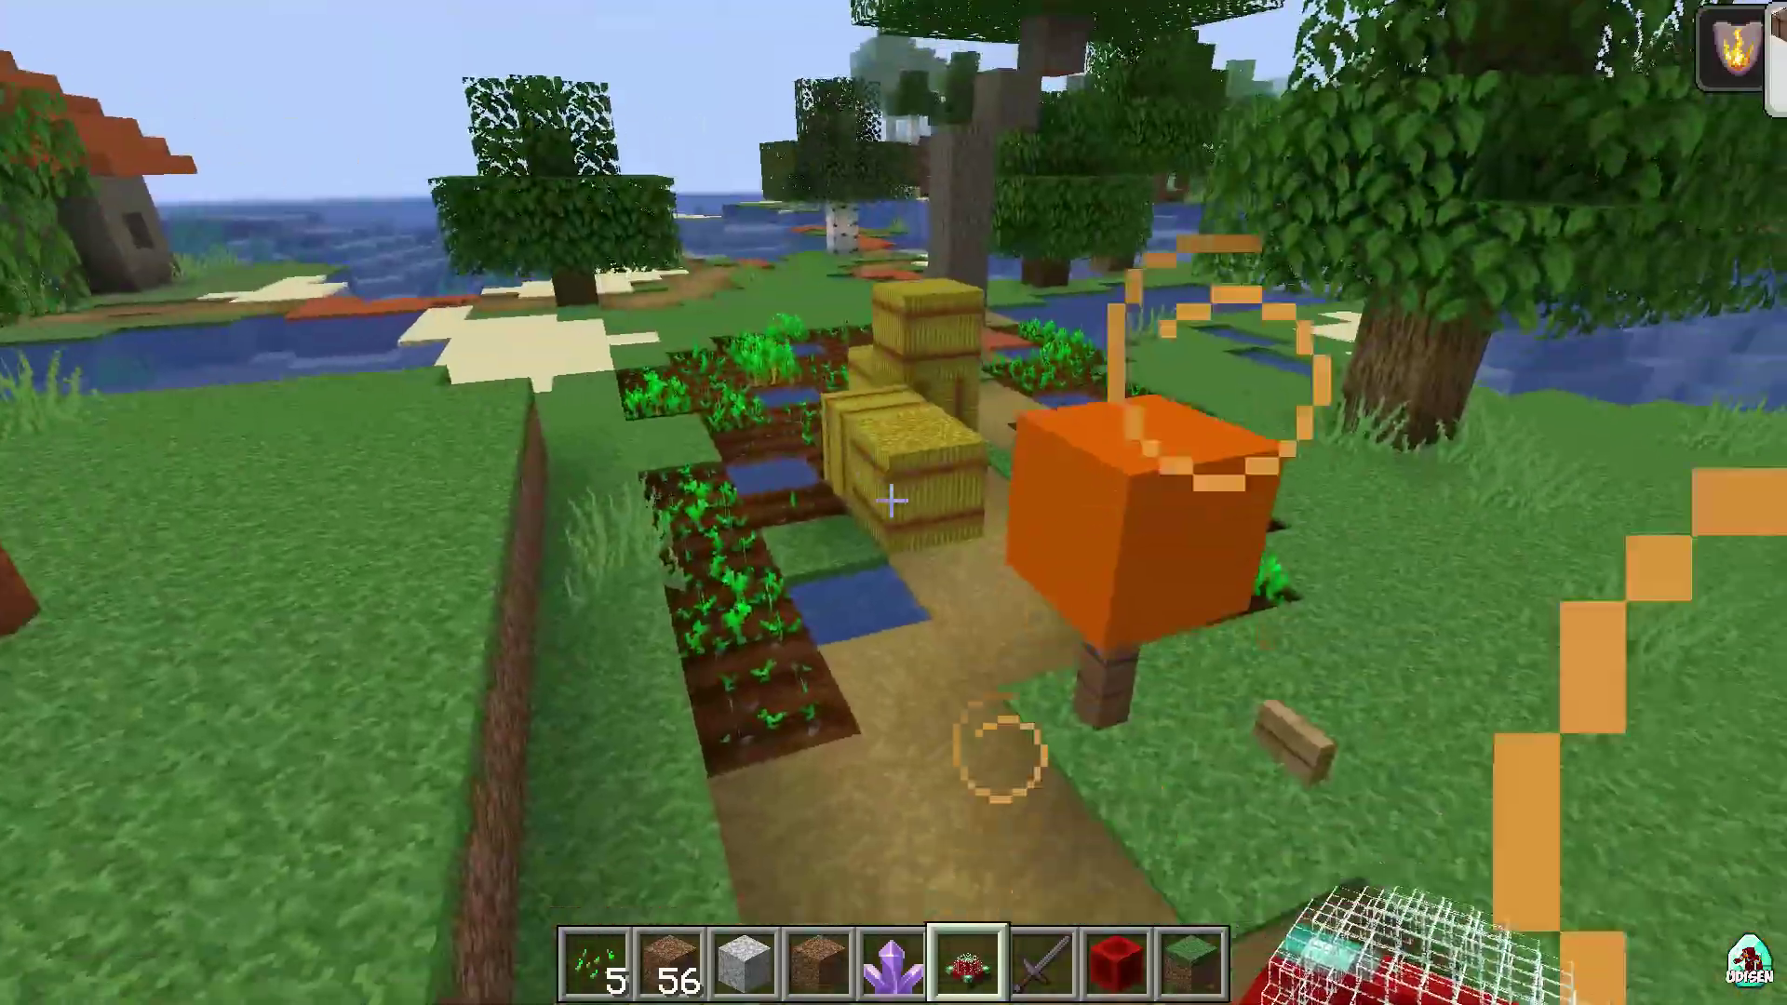
{"action": "key", "text": "e"}
{"action": "key", "text": "e"}
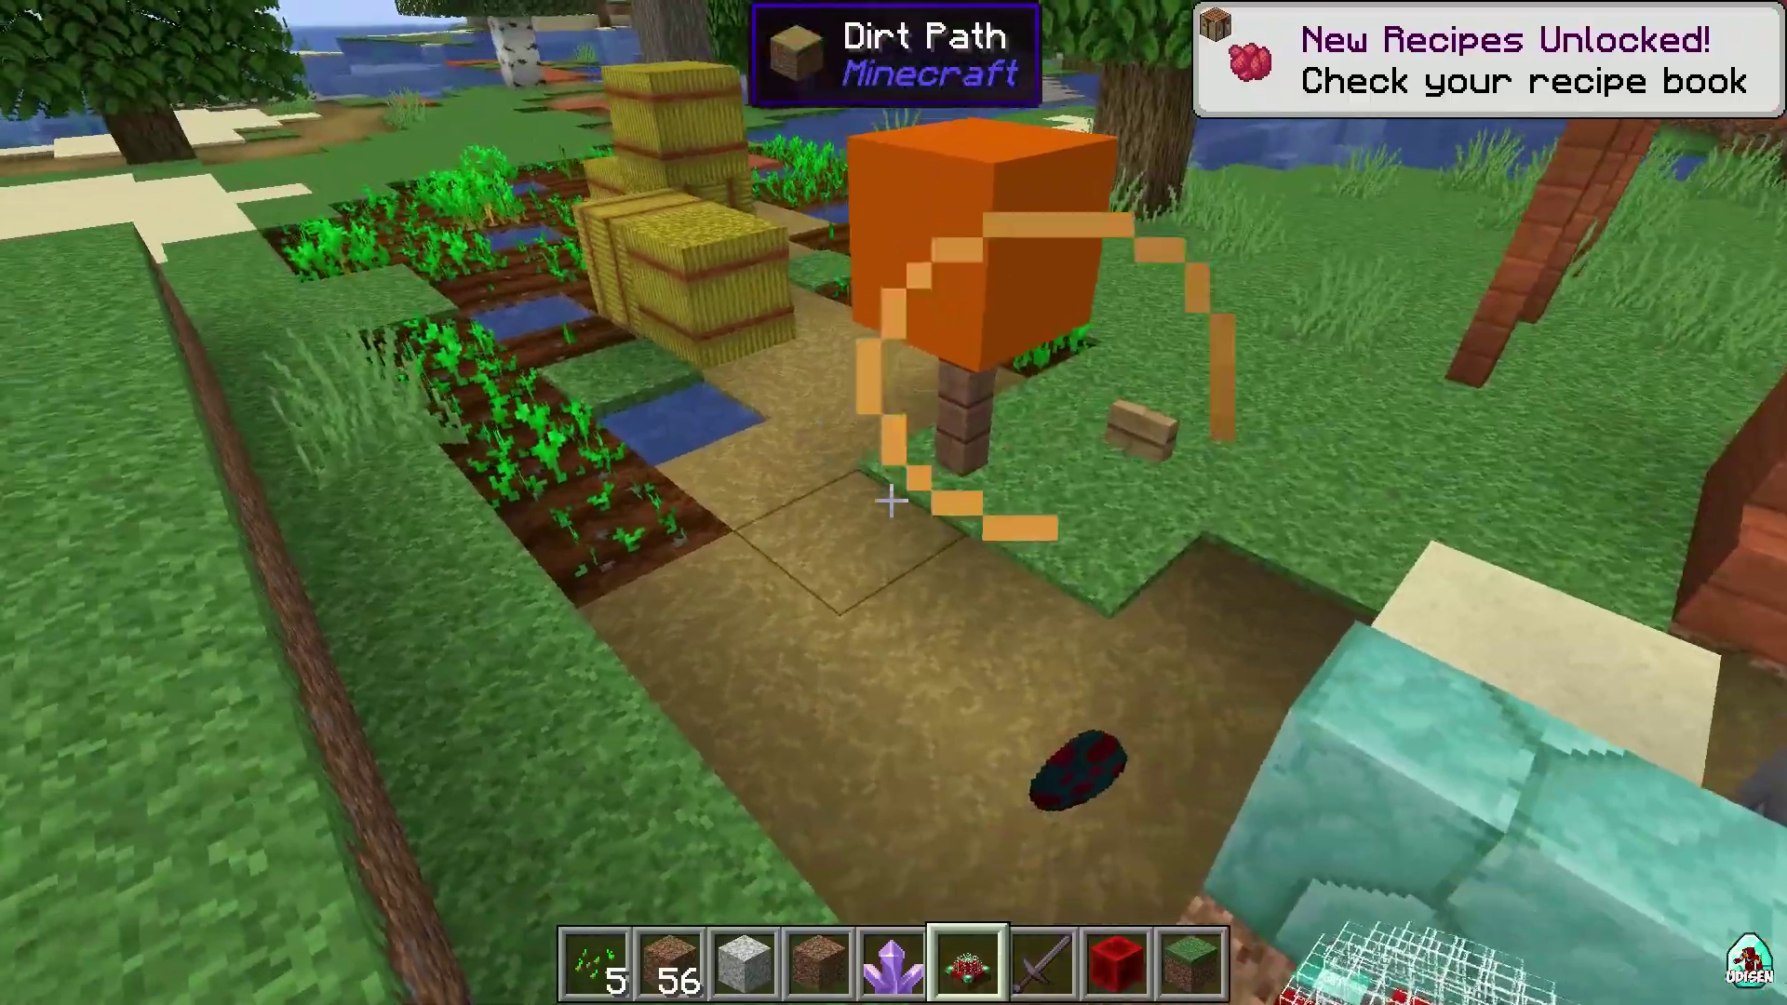
Place more Chance Globes on the dirt path and the grass ledge beside the orange block and the crops
{"action": "right_click", "coordinate": [891, 501]}
{"action": "right_click", "coordinate": [890, 501]}
{"action": "key", "text": "s"}
{"action": "right_click", "coordinate": [891, 501]}
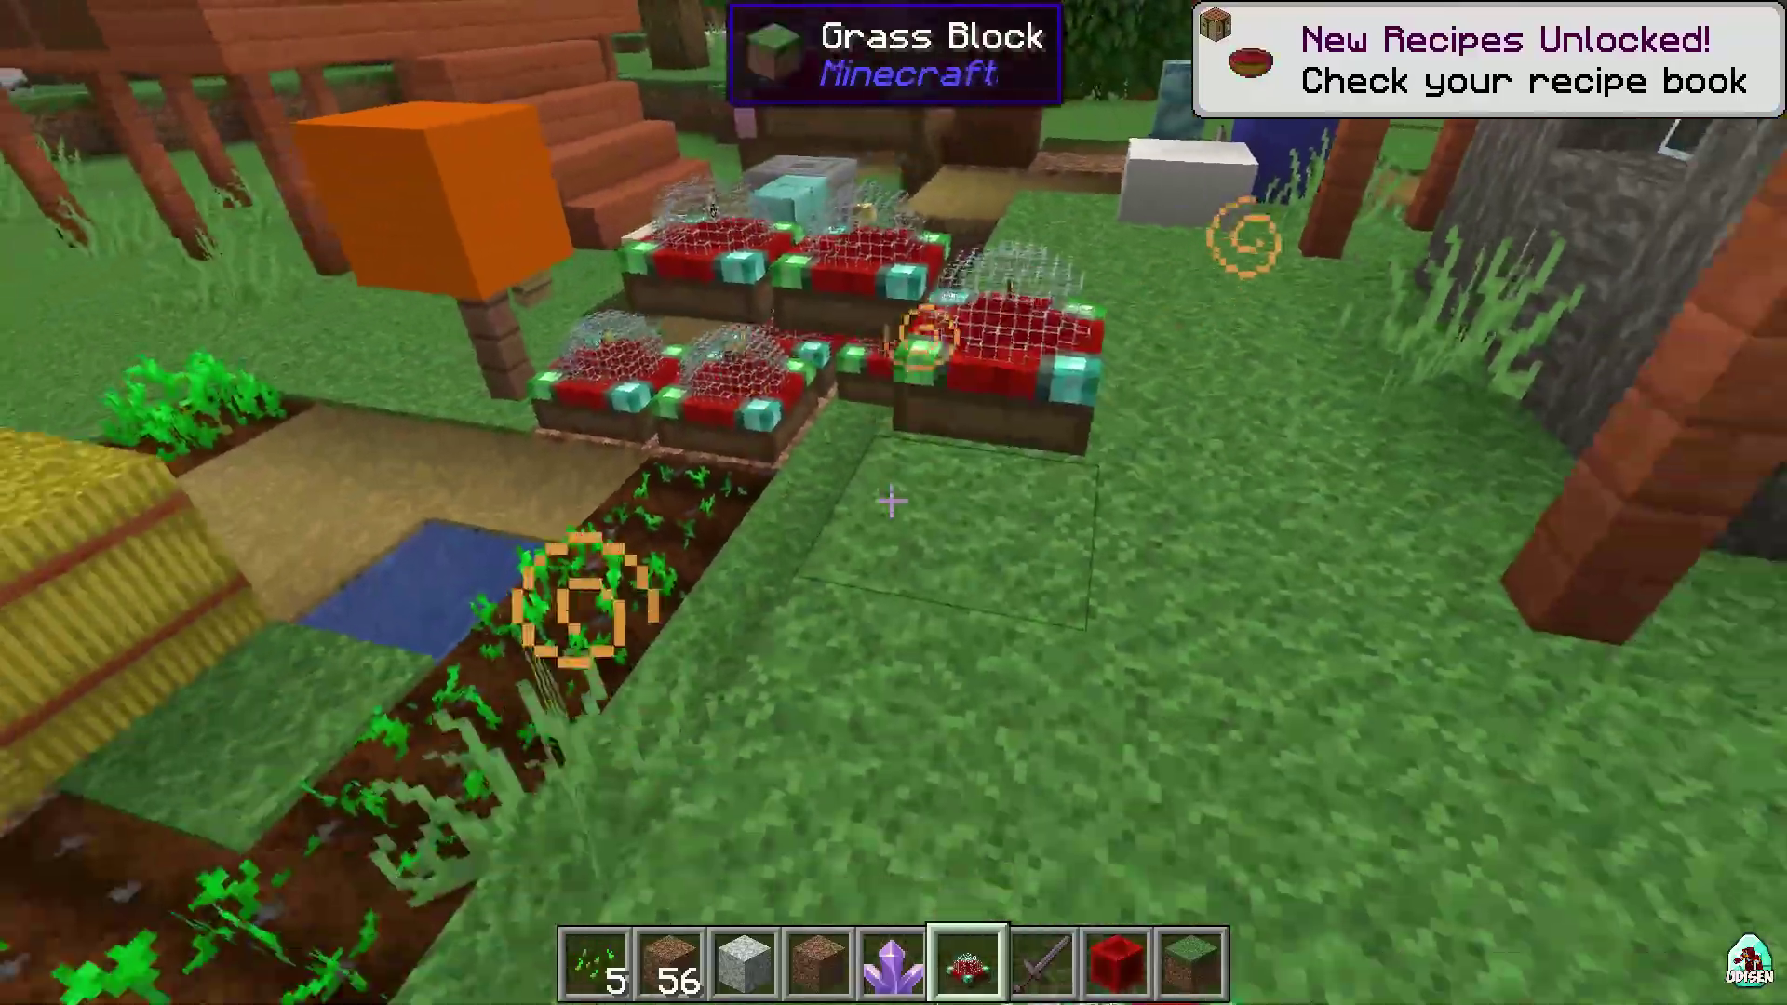
{"action": "right_click", "coordinate": [891, 501]}
{"action": "right_click", "coordinate": [891, 501]}
{"action": "key", "text": "s"}
Add Chance Globes on the lower grass along the farm's edge, and fly up to watch them from above
{"action": "right_click", "coordinate": [891, 500]}
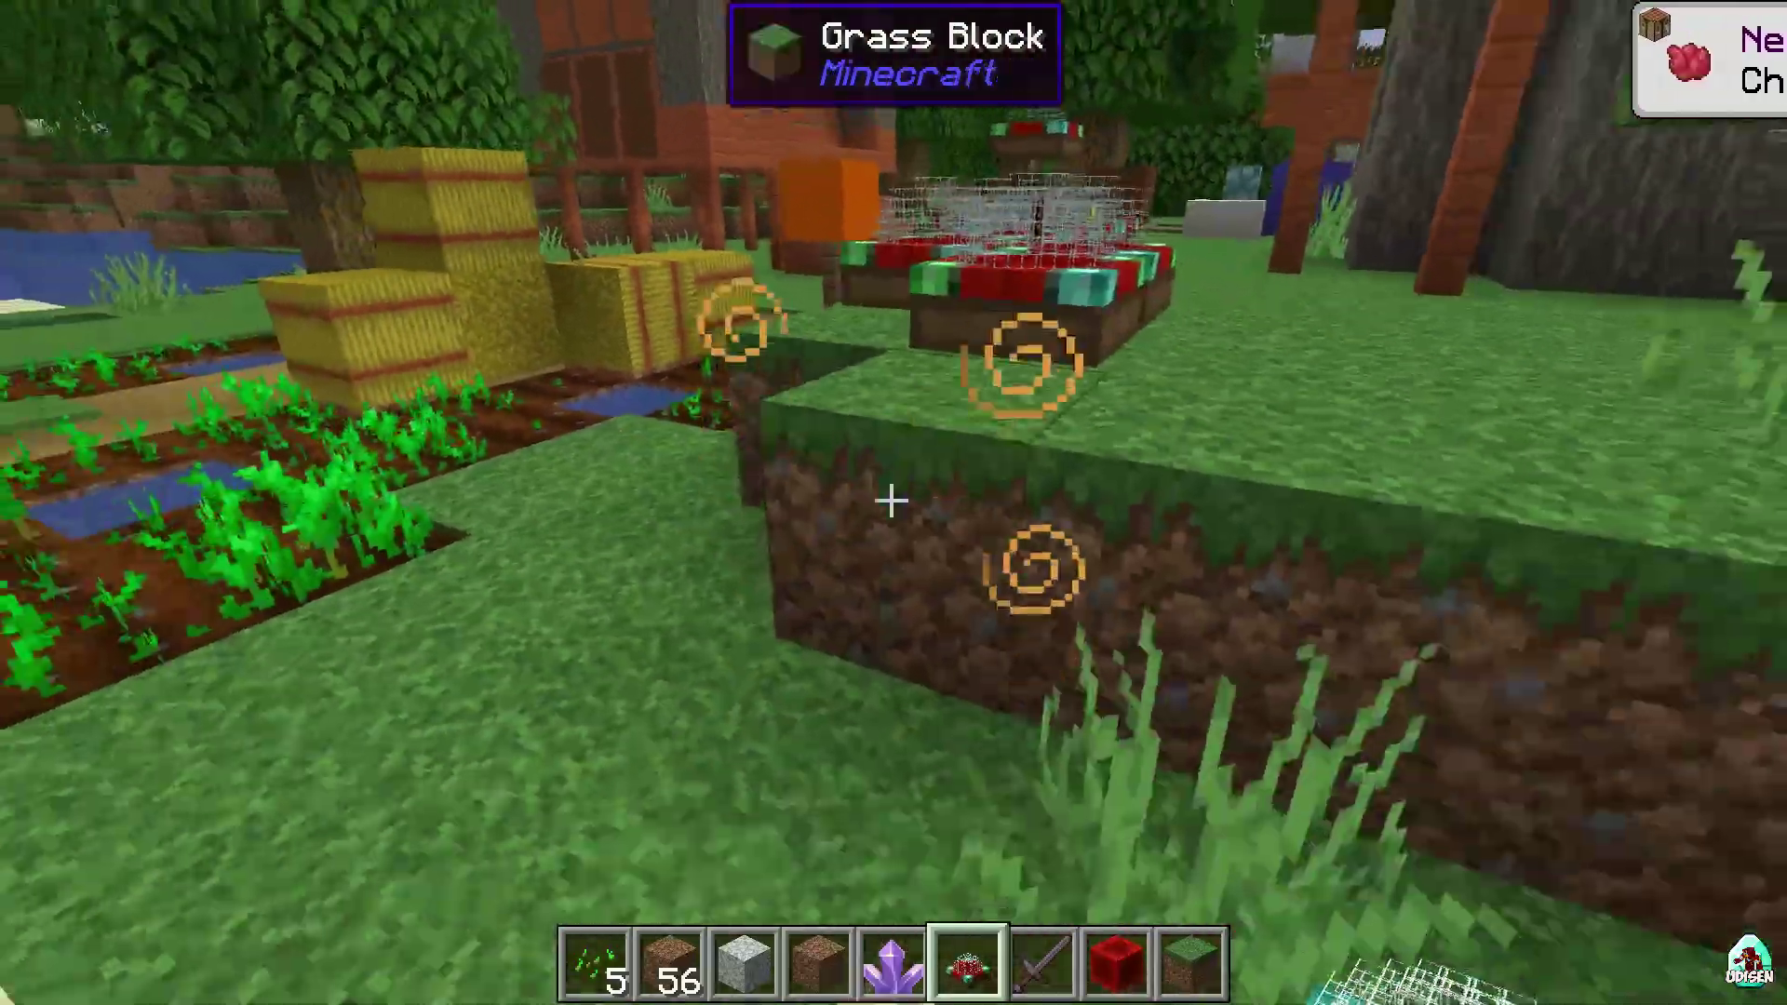
{"action": "key", "text": "space"}
{"action": "right_click", "coordinate": [891, 501]}
{"action": "right_click", "coordinate": [891, 501]}
{"action": "right_click", "coordinate": [891, 501]}
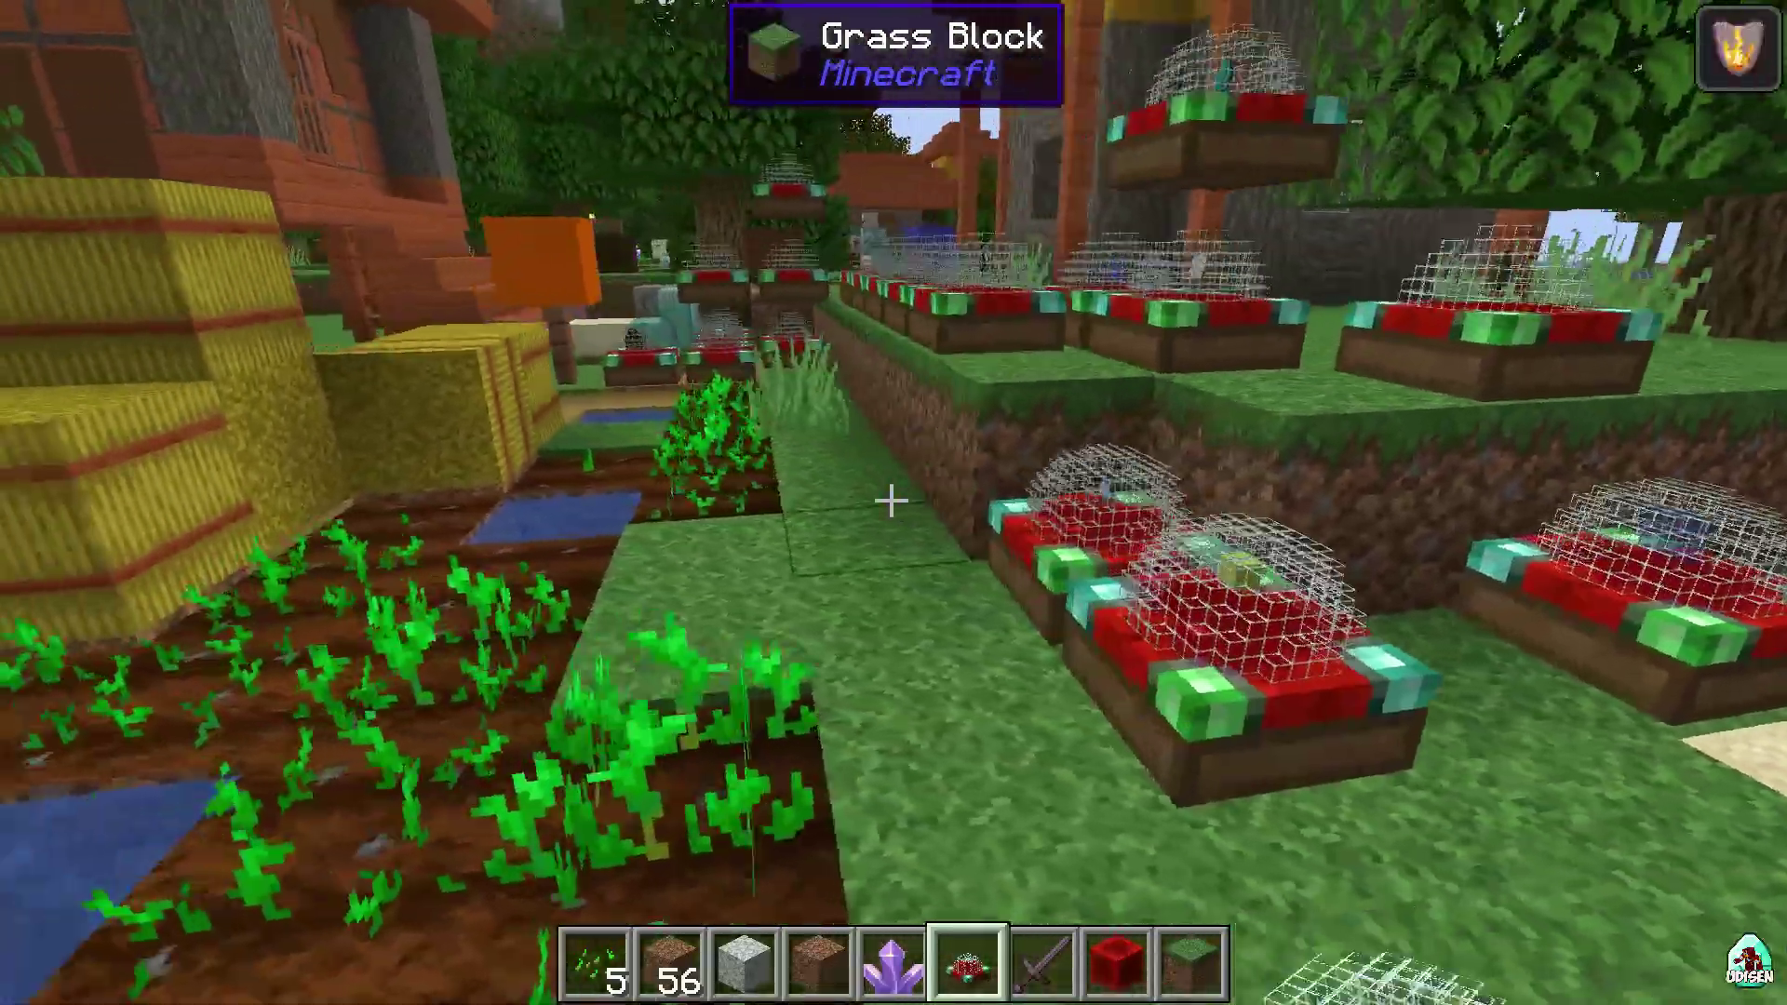
{"action": "right_click", "coordinate": [891, 501]}
{"action": "right_click", "coordinate": [891, 501]}
{"action": "key", "text": "s"}
{"action": "key", "text": "space"}
{"action": "key", "text": "space"}
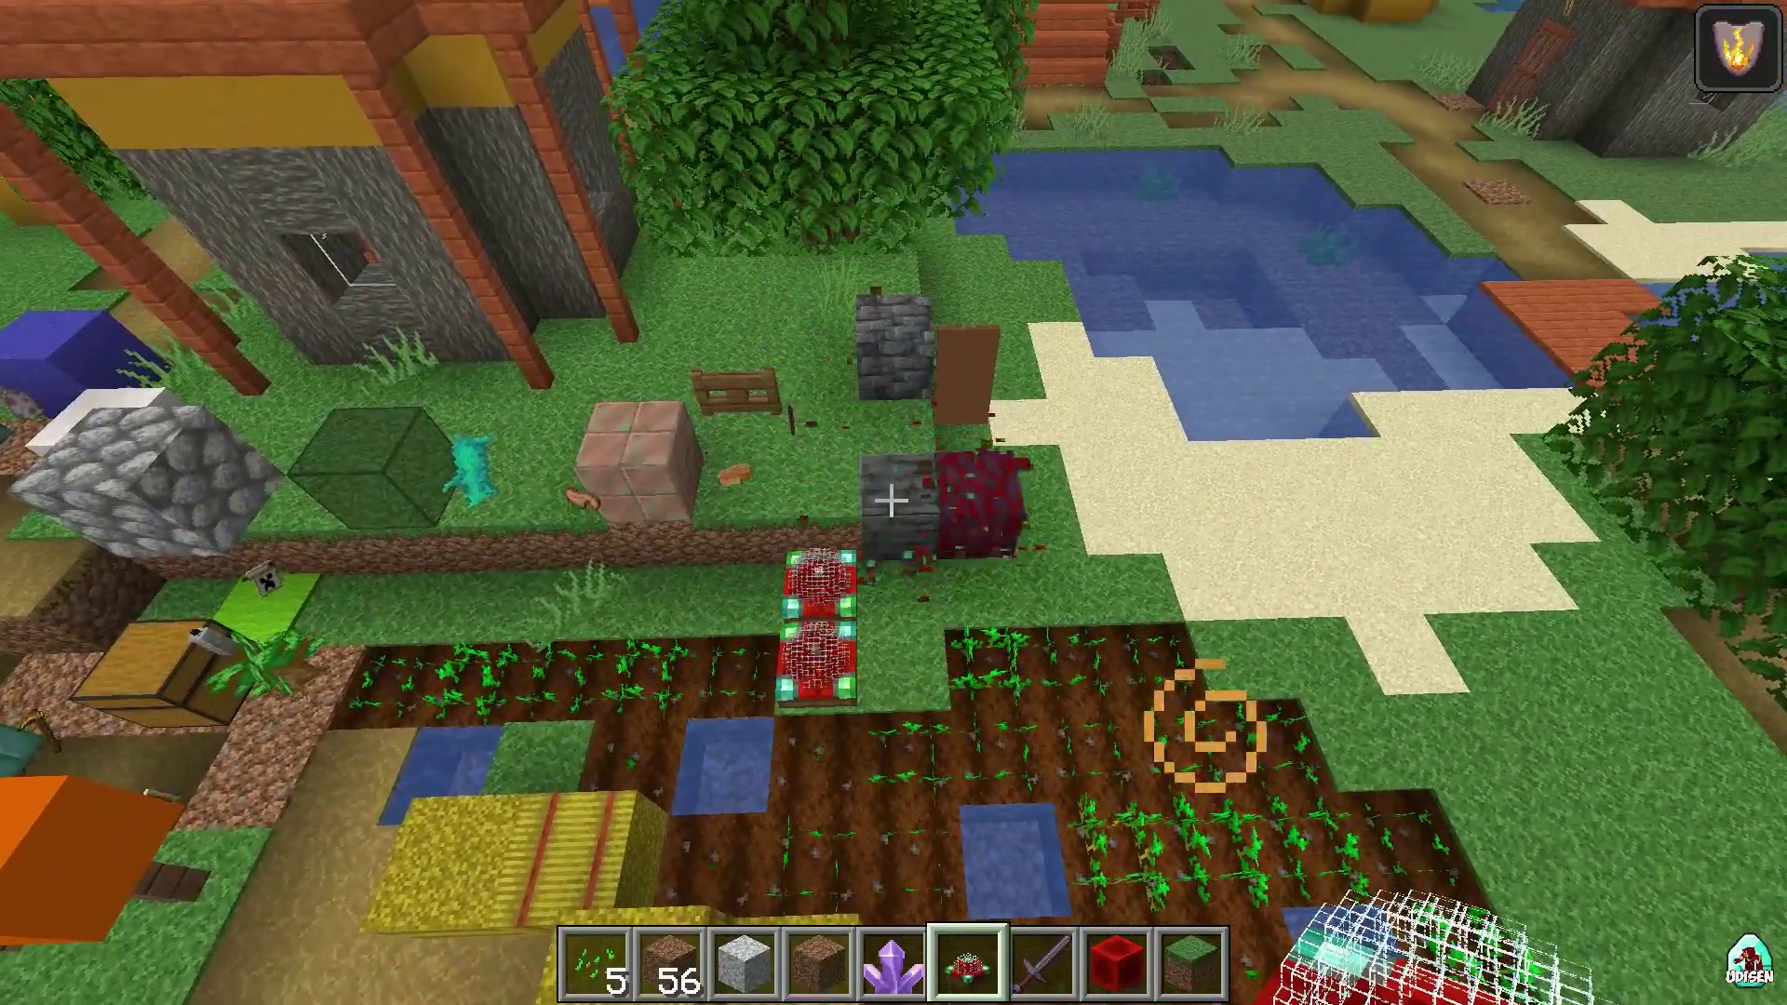
Inspect the shulker box beside the crops, open and close it, and look over the other blocks along the path
{"action": "left_click", "coordinate": [891, 500]}
{"action": "left_click", "coordinate": [891, 500]}
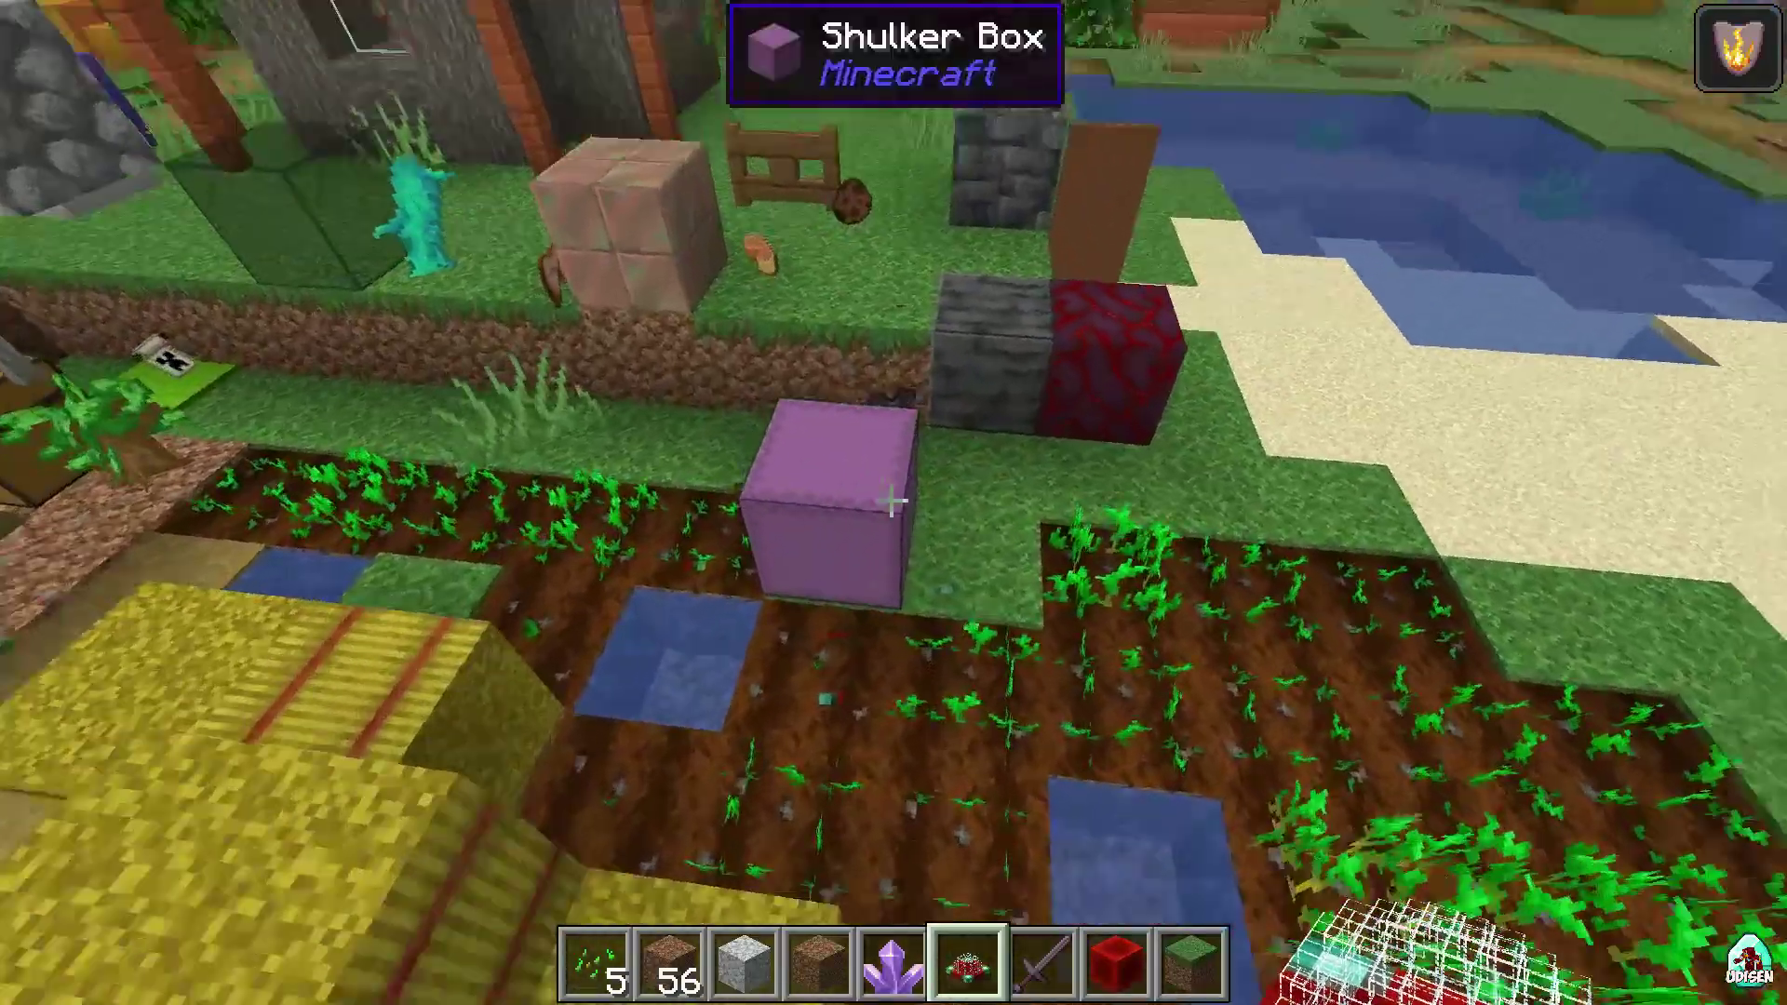
{"action": "right_click", "coordinate": [891, 501]}
{"action": "key", "text": "Escape"}
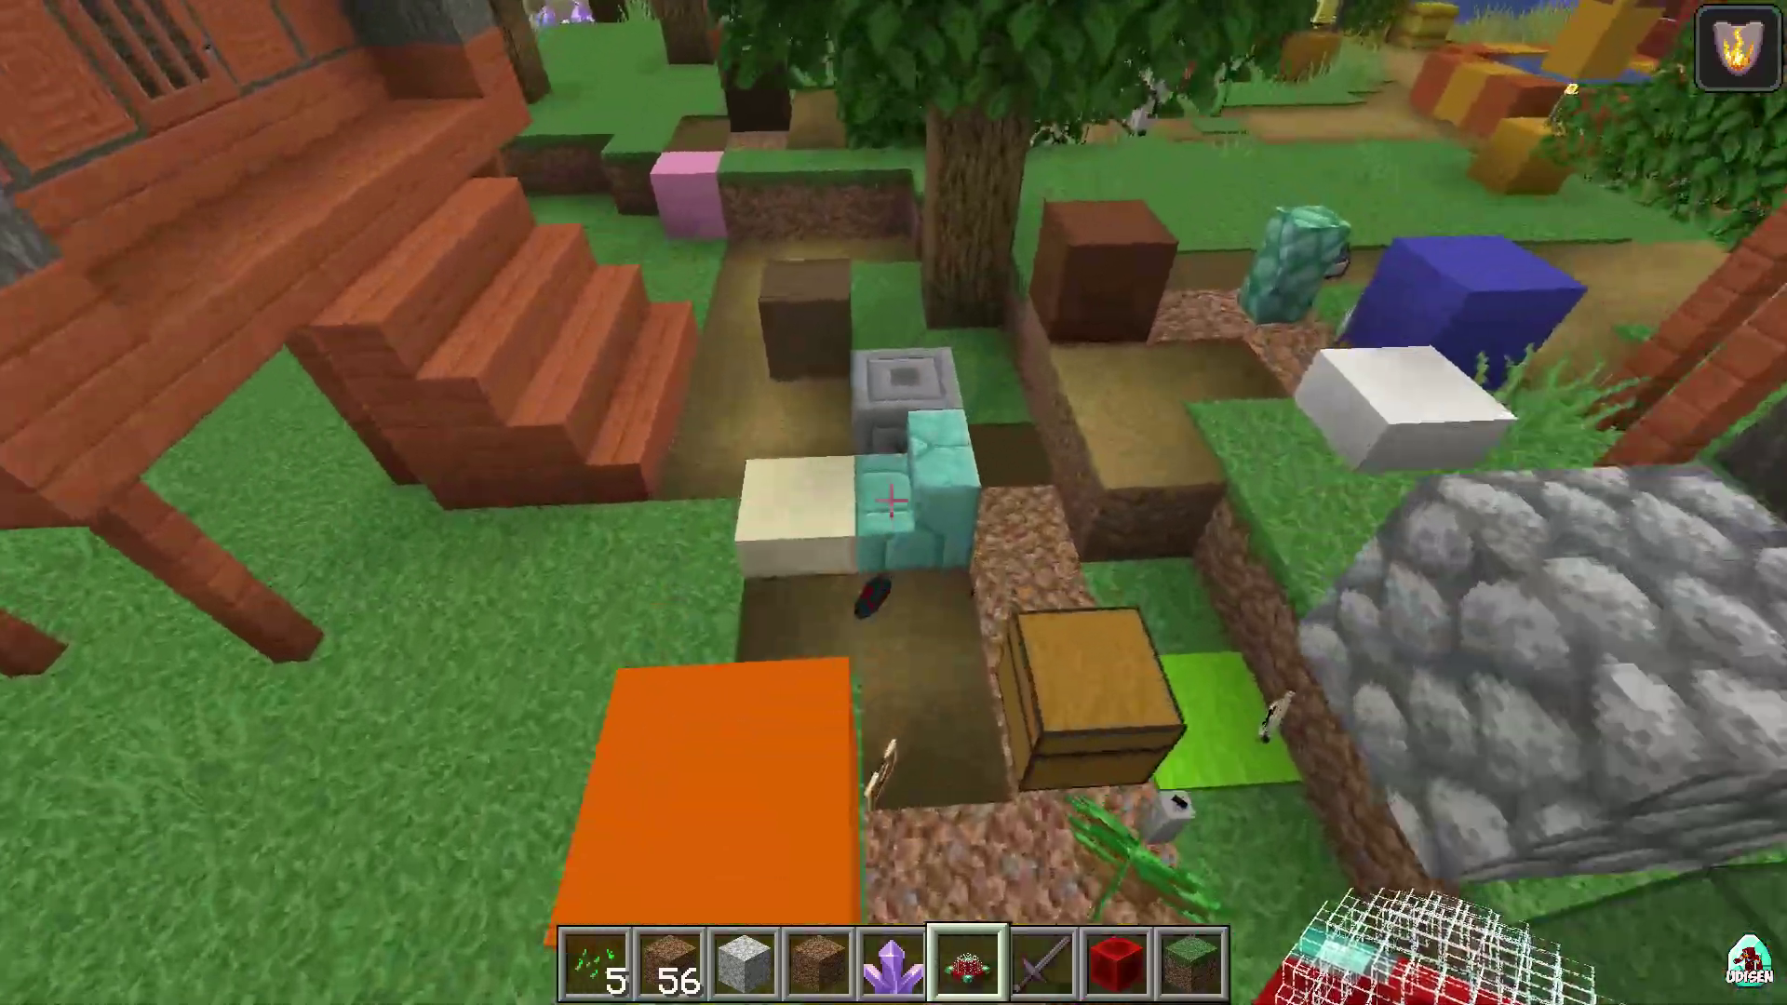